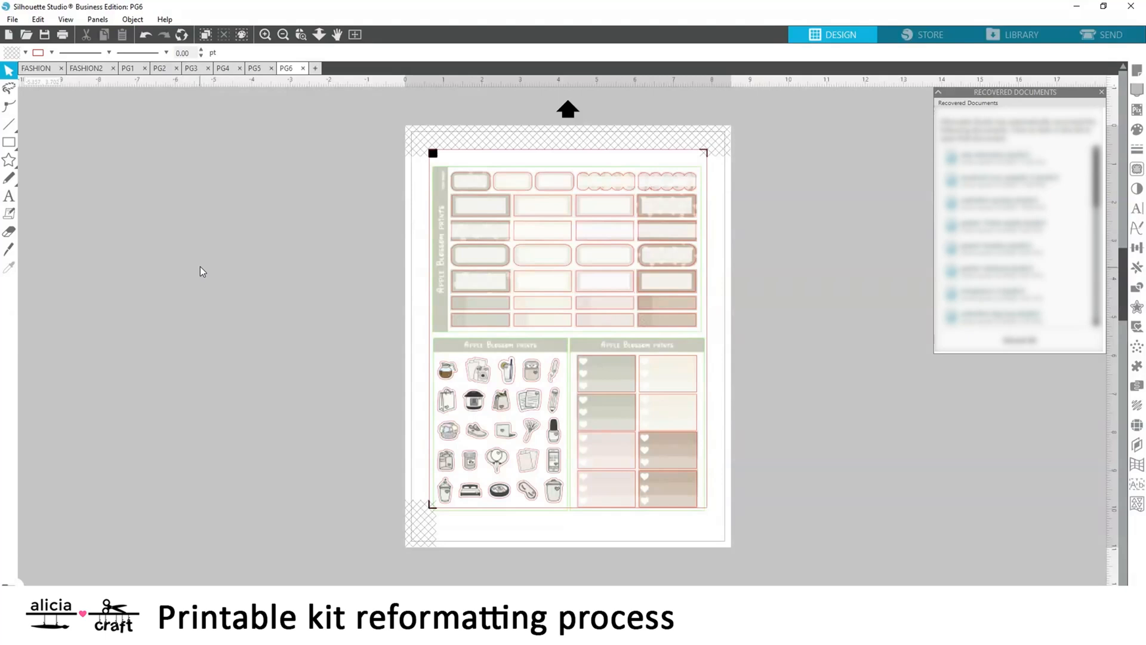
Look through the PG1 to PG6, FASHION and FASHION2 documents to review the sticker sheets in the kit
left_click(126, 69)
left_click(162, 69)
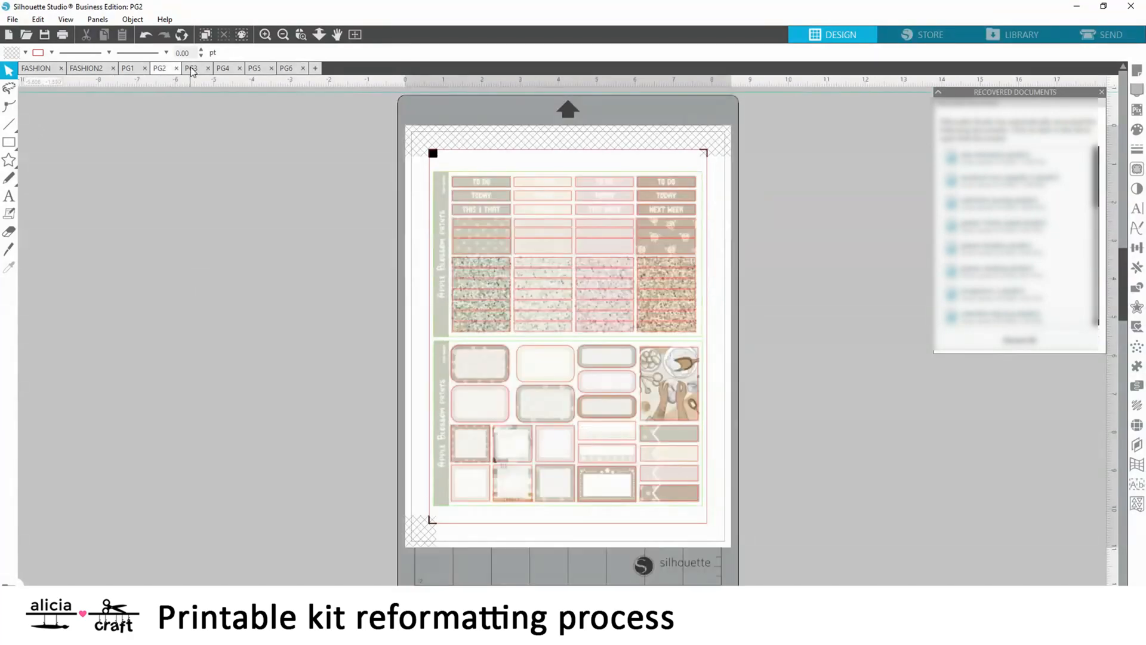
left_click(192, 68)
left_click(230, 69)
left_click(253, 68)
left_click(288, 68)
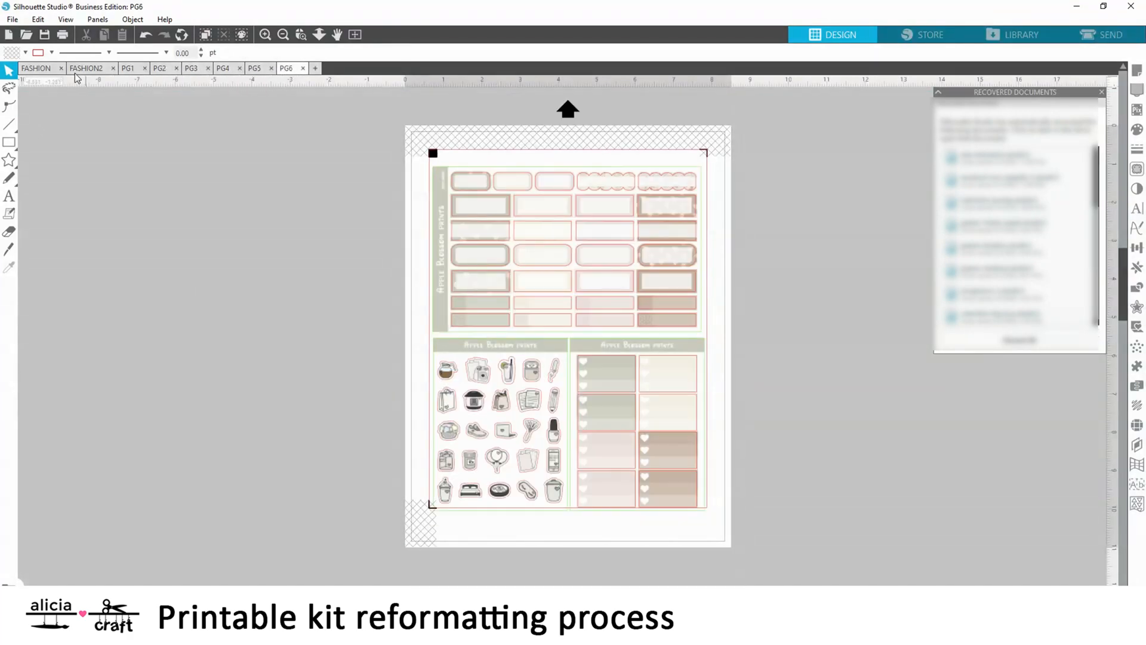
left_click(36, 68)
left_click(80, 69)
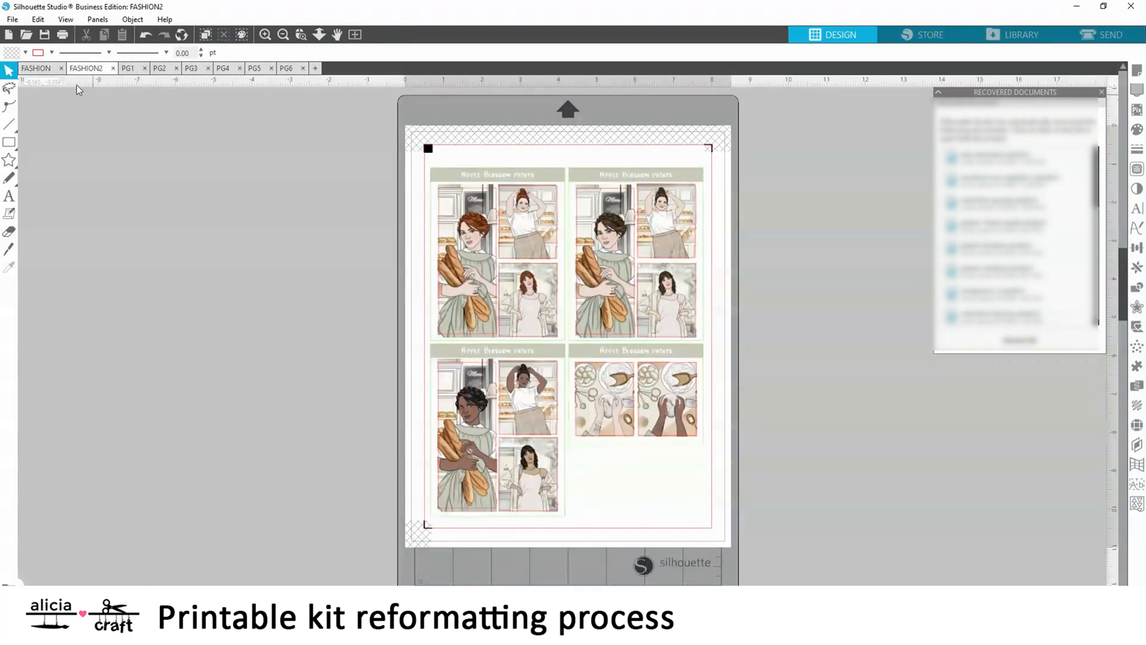
left_click(36, 69)
left_click(585, 356)
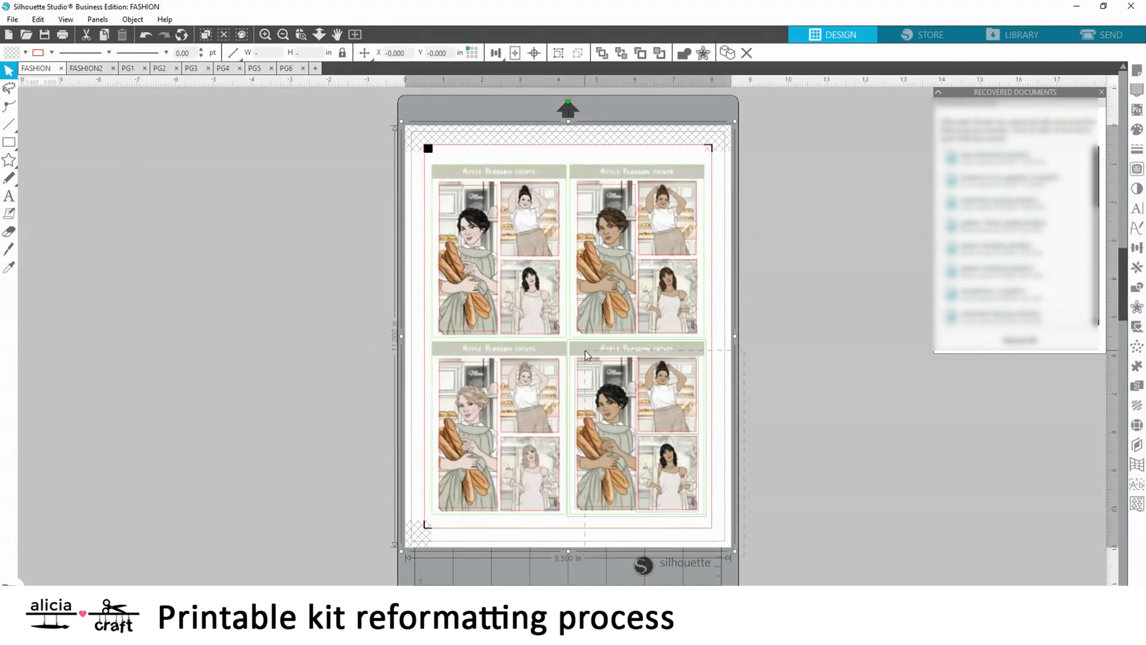
left_click(767, 382)
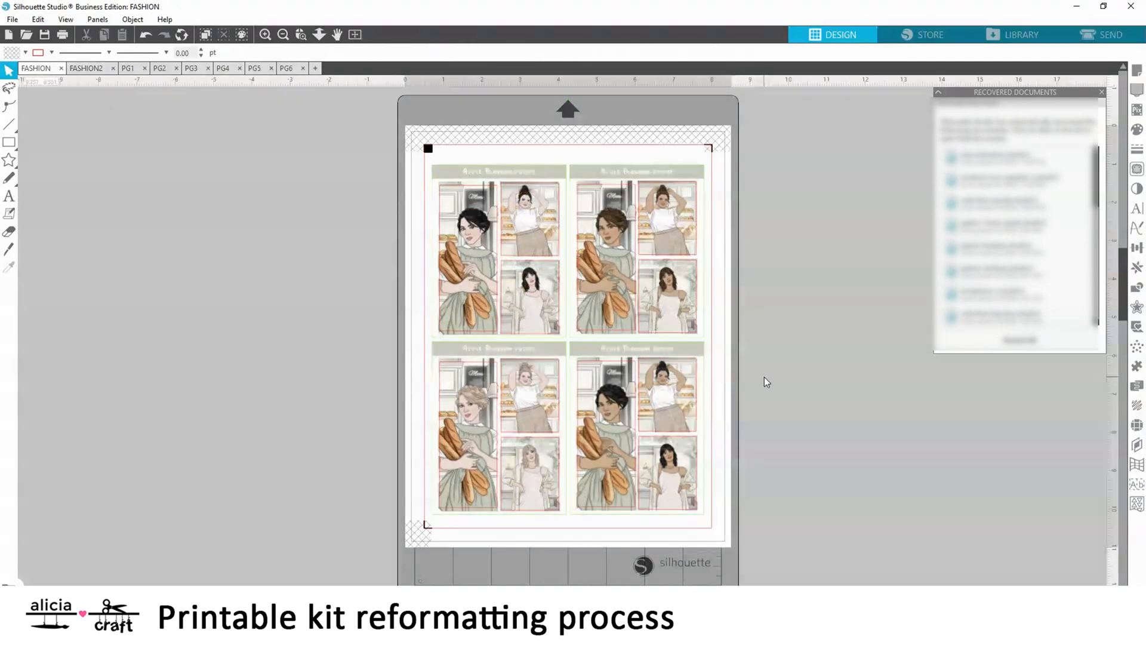
Close the FASHION and FASHION2 documents
left_click(63, 68)
left_click(597, 214)
left_click(163, 36)
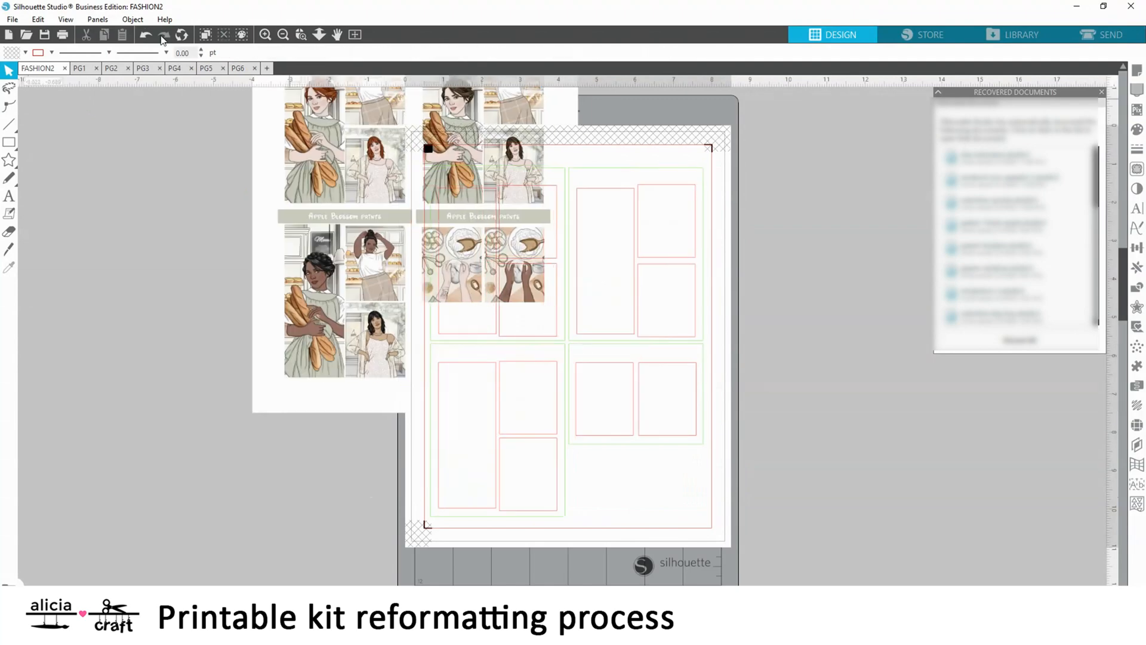
left_click(163, 37)
left_click(77, 68)
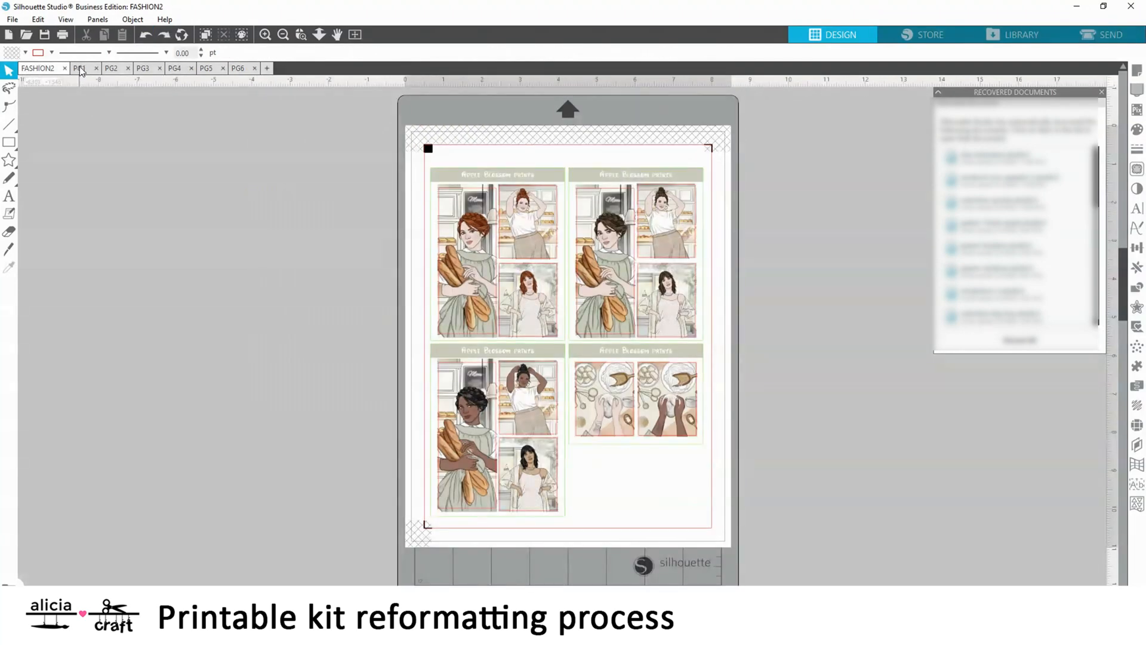
left_click(112, 68)
left_click(36, 69)
left_click(64, 68)
Erase the icon stickers and heart checklist boxes from the lower half of PG6 with a 1.875 outline eraser
left_click(186, 68)
left_click(9, 231)
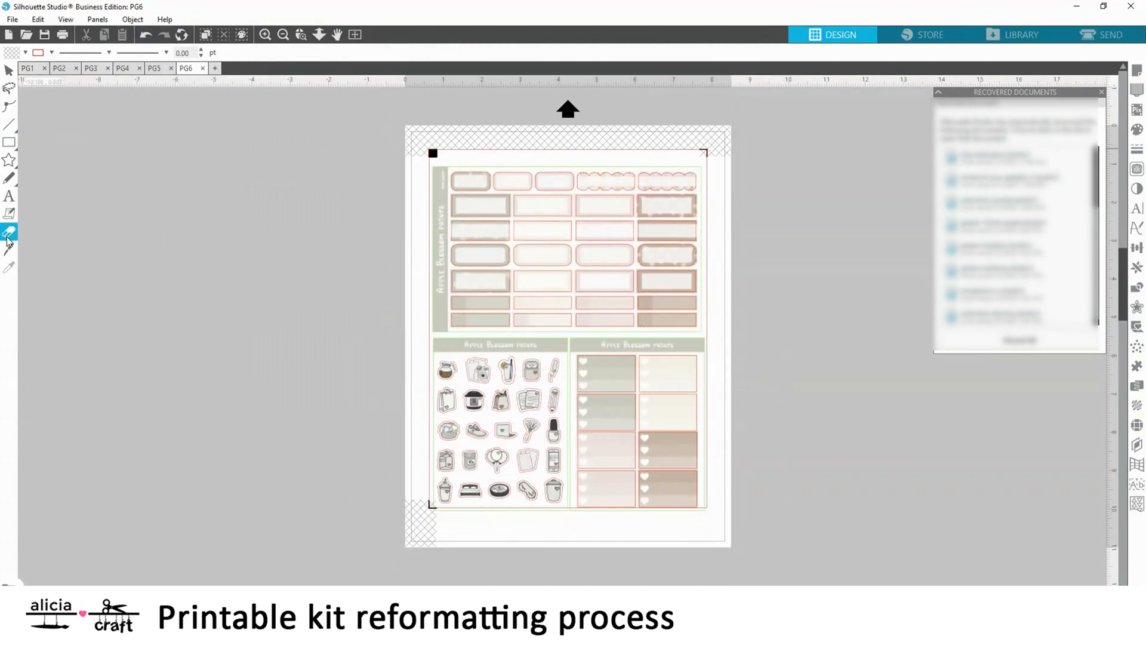
mouse_move(305, 453)
left_mouse_down()
mouse_move(656, 421)
mouse_move(413, 398)
mouse_move(445, 372)
mouse_move(693, 373)
left_mouse_up()
left_click(266, 34)
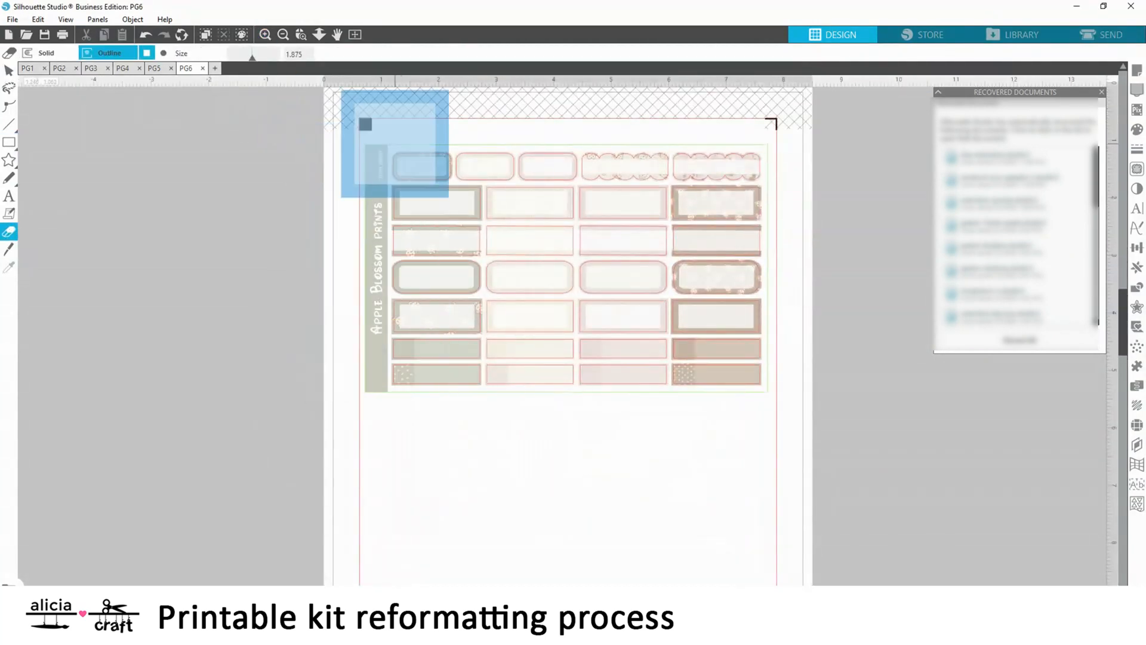
Erase the side label and framed box rows in PG6's upper half with a 1.000 eraser, sparing the third row and two thin rows
left_click_drag(391, 168, 746, 167)
left_click_drag(252, 57, 241, 59)
left_click_drag(383, 286, 770, 288)
left_click_drag(382, 309, 739, 306)
mouse_move(345, 338)
left_mouse_down()
mouse_move(384, 402)
mouse_move(777, 322)
mouse_move(769, 340)
mouse_move(387, 395)
mouse_move(762, 416)
left_mouse_up()
left_click(362, 239)
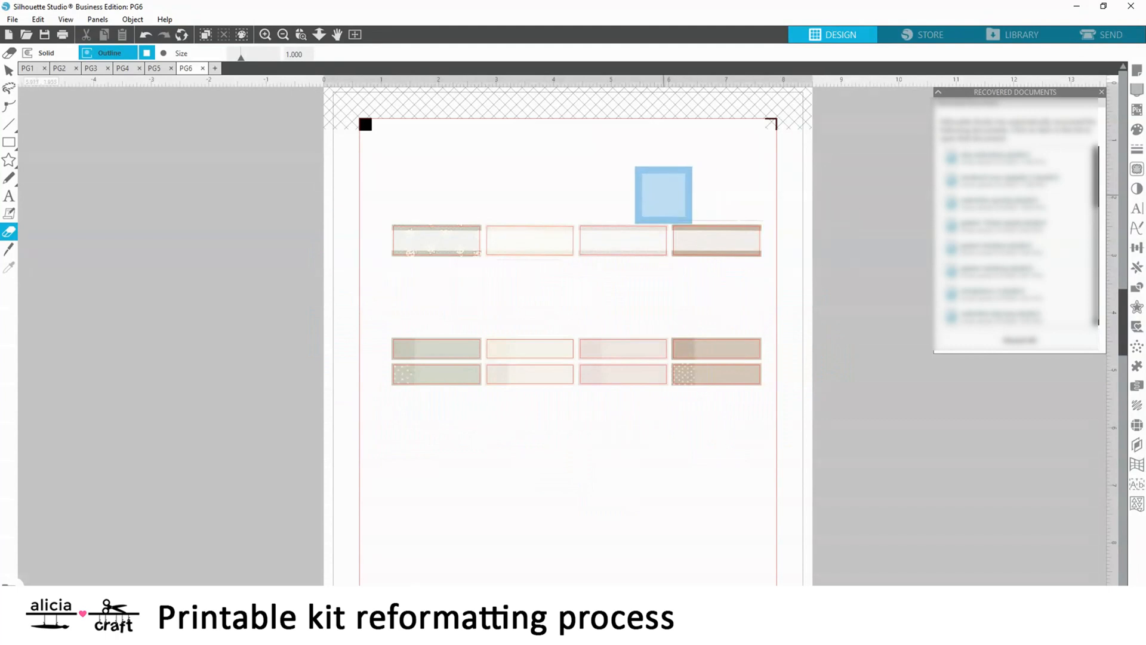
left_click_drag(663, 194, 743, 194)
Move the remaining row of four boxes and the two thin rows off the PG6 page onto the blank area beside it
left_click(9, 70)
mouse_move(382, 209)
left_mouse_down()
mouse_move(523, 250)
mouse_move(773, 267)
left_mouse_up()
left_click_drag(716, 242, 253, 275)
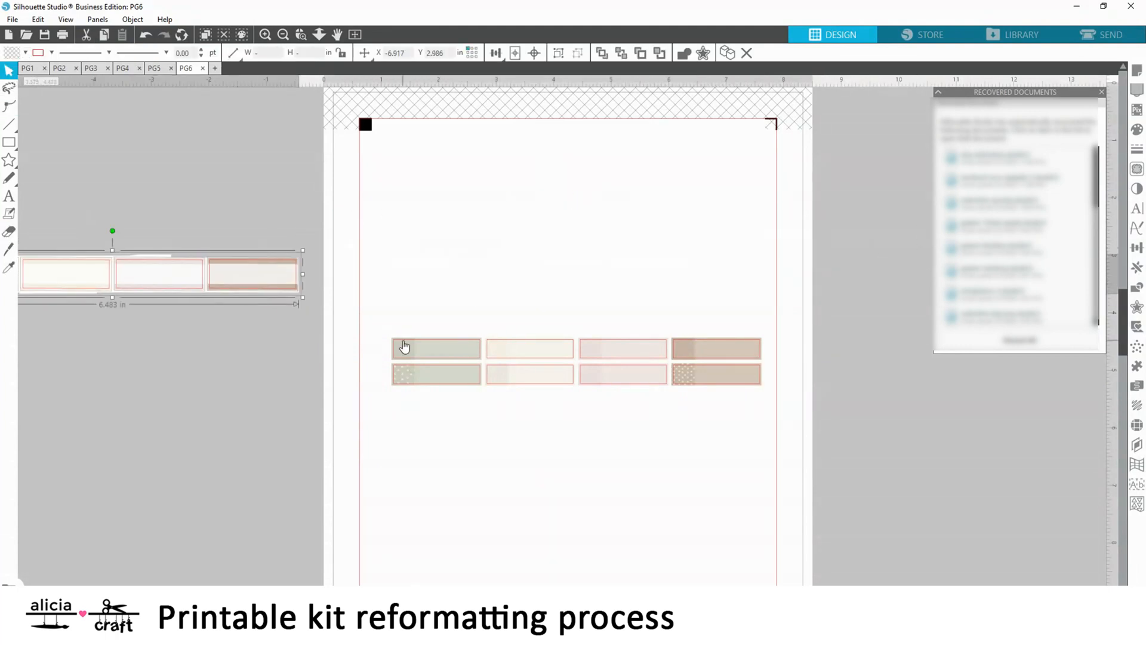
left_click(404, 348)
left_click_drag(775, 399, 19, 327)
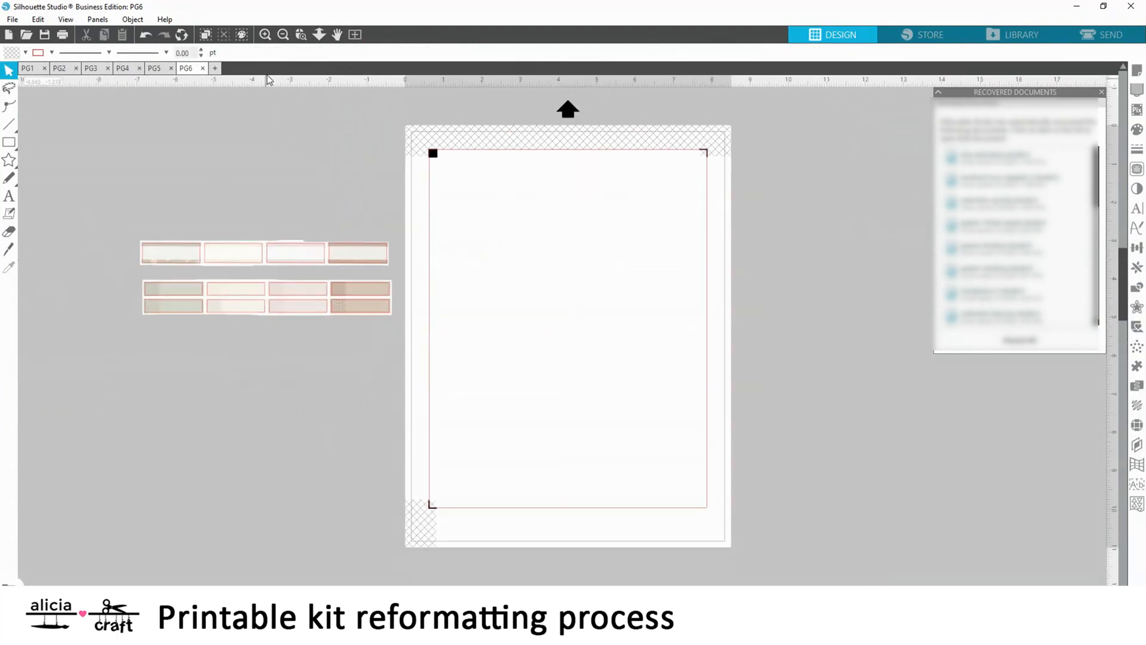
Compare the stickers on PG5 with those on the other kit pages
left_click(153, 68)
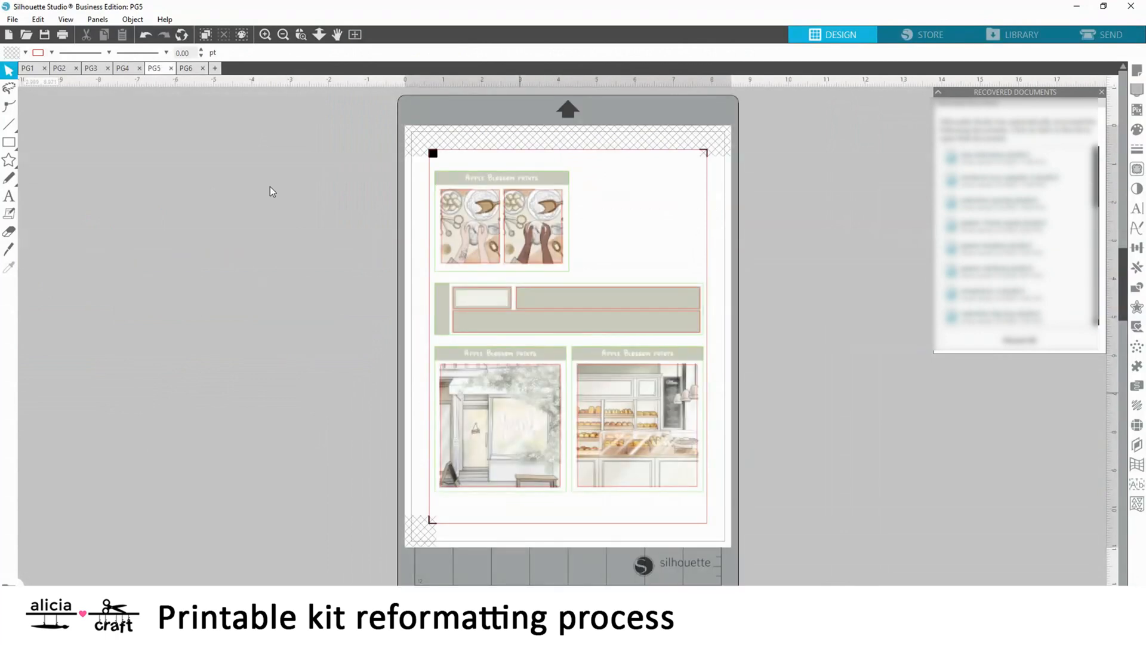
left_click(123, 68)
left_click(90, 68)
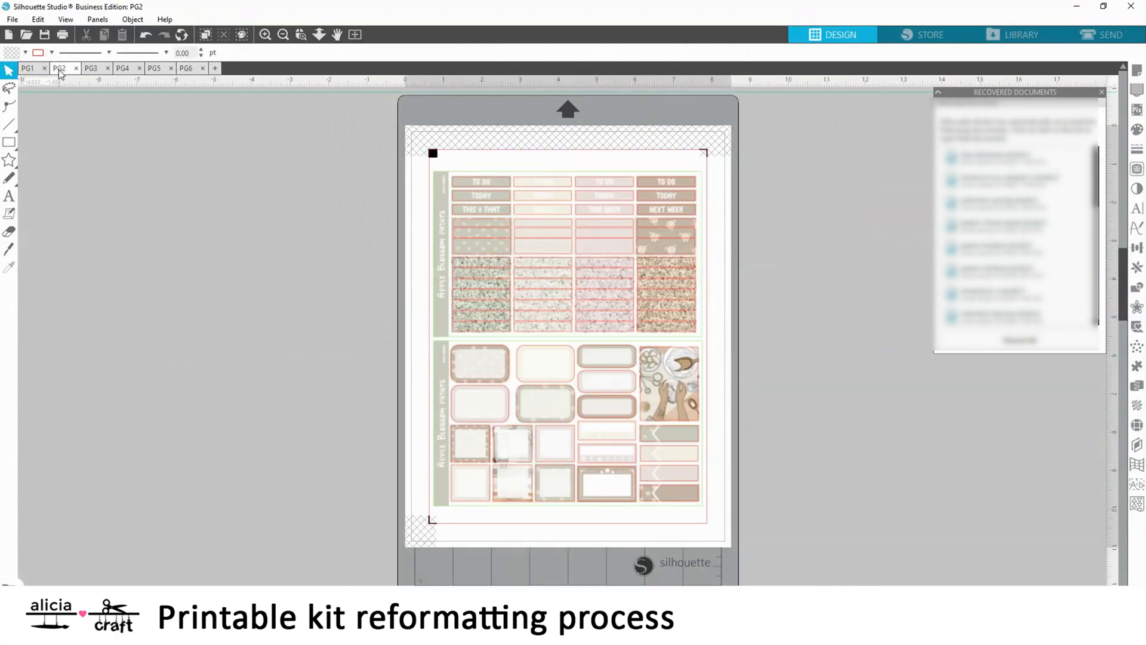
left_click(28, 68)
left_click(154, 68)
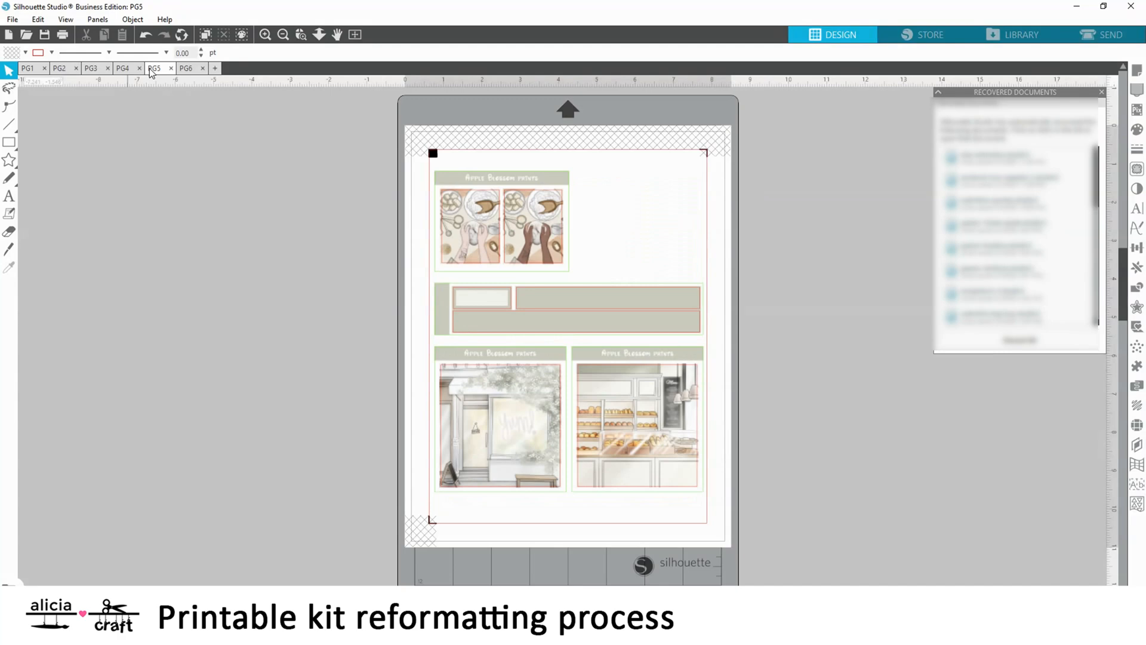
left_click(23, 71)
left_click(153, 68)
left_click(154, 68)
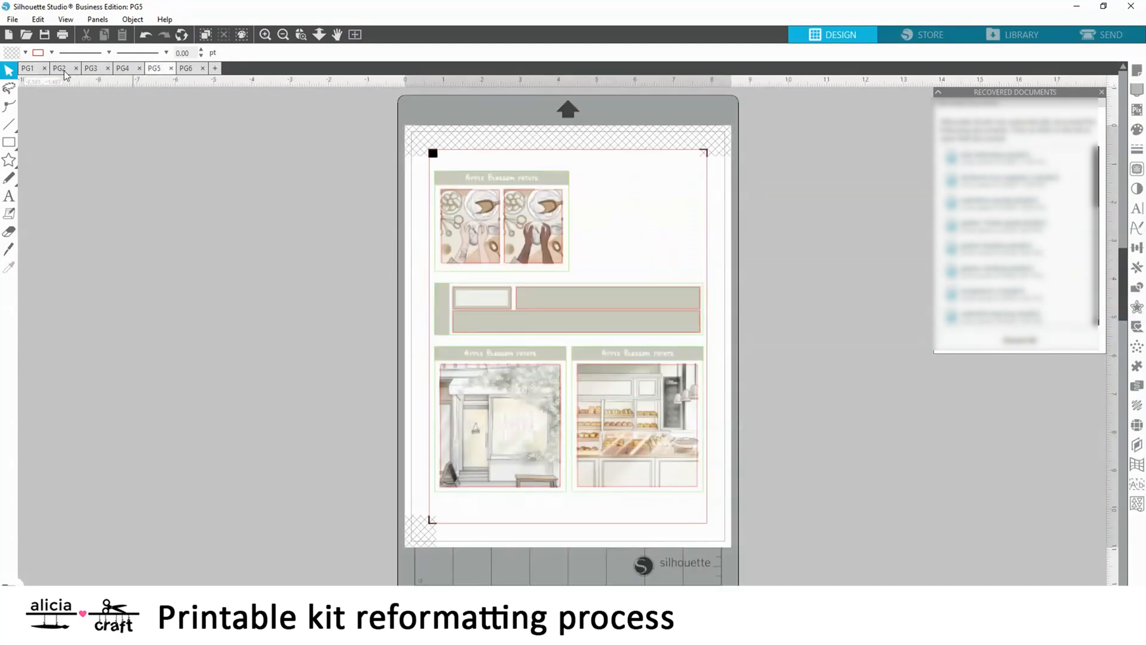
Check PG2 once more and close the PG5 document without saving changes
left_click(60, 70)
left_click(160, 69)
left_click(171, 69)
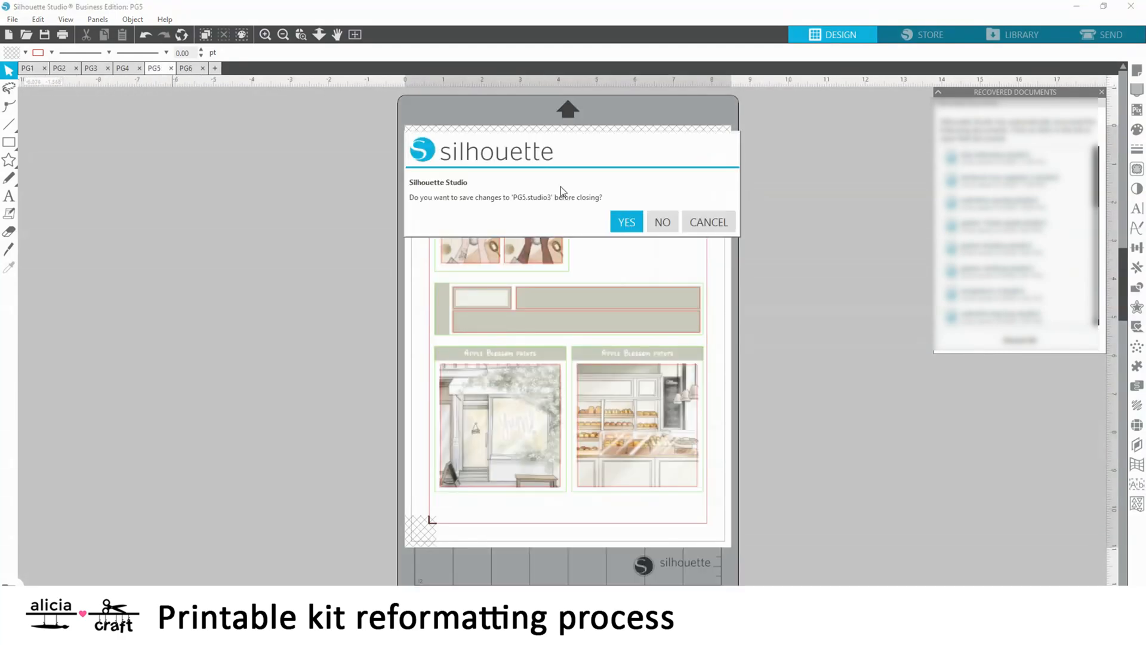
left_click(662, 221)
Examine the full boxes and weekday strips on PG1 up close
left_click(122, 69)
left_click(26, 68)
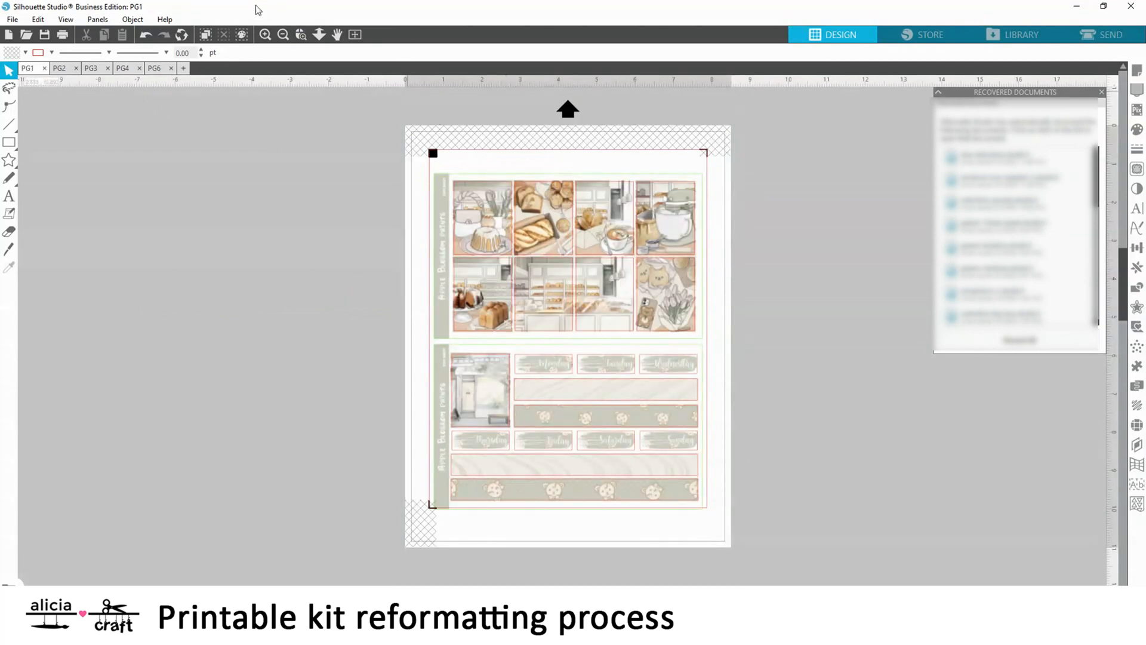
left_click(265, 34)
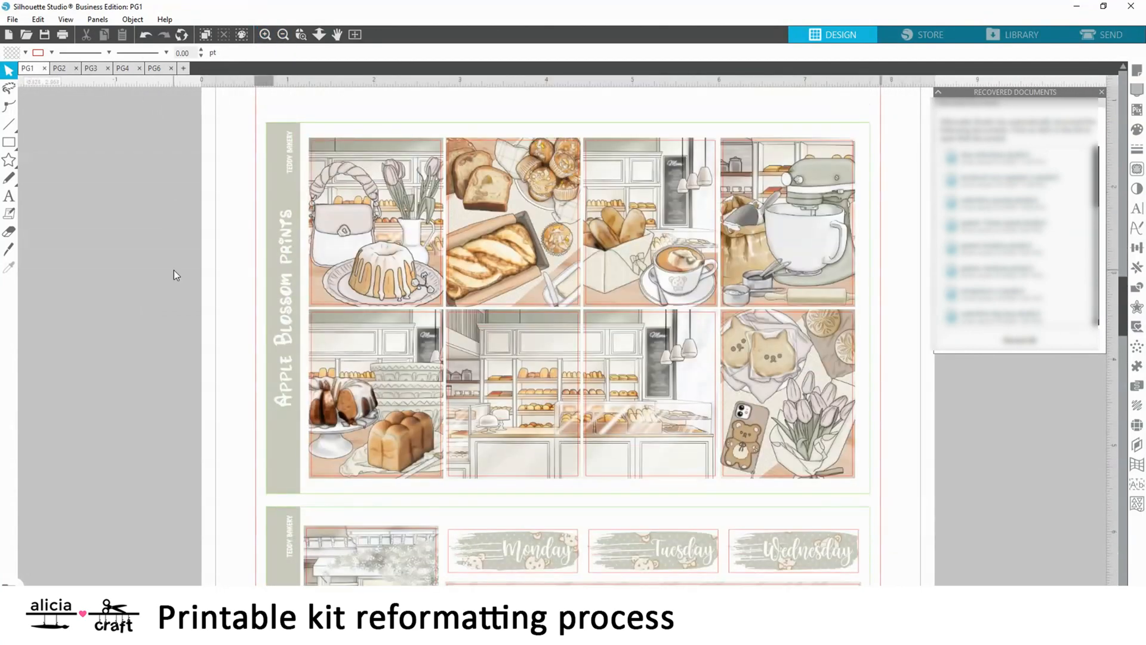
scroll(174, 275, "down", 6)
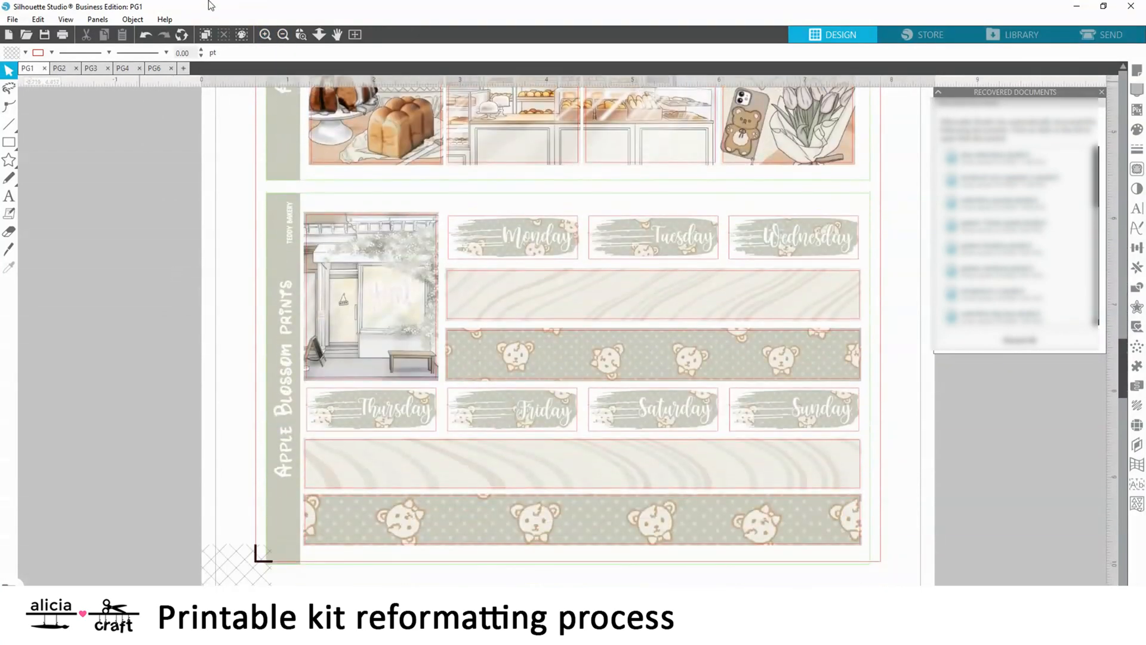
left_click(355, 34)
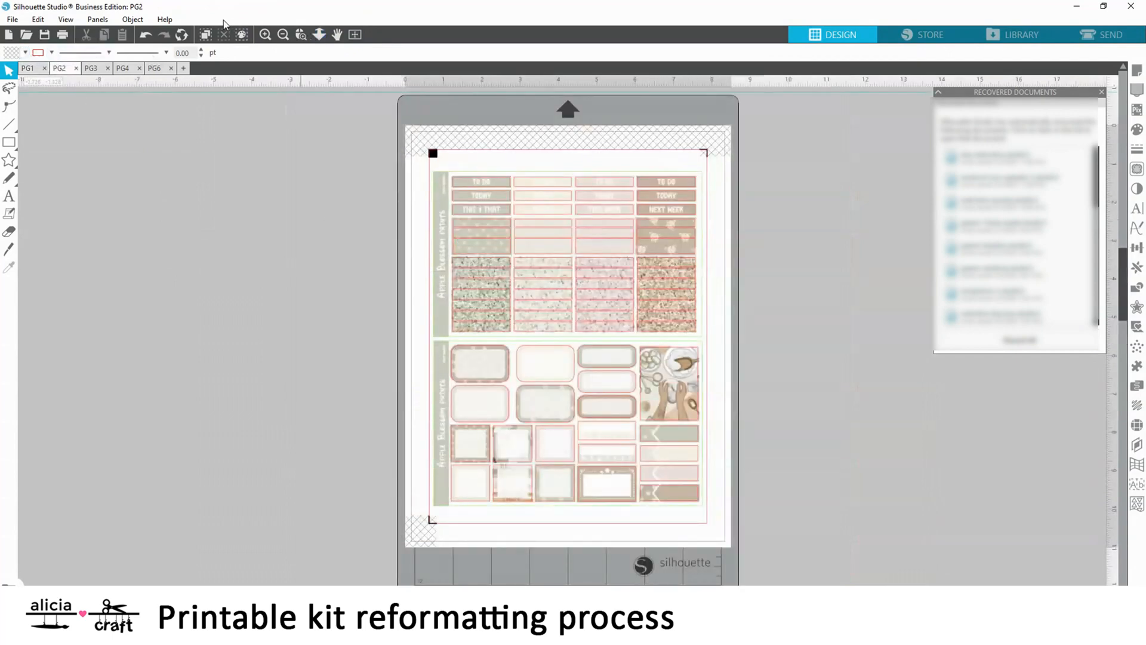
left_click(265, 34)
scroll(464, 243, "up", 4)
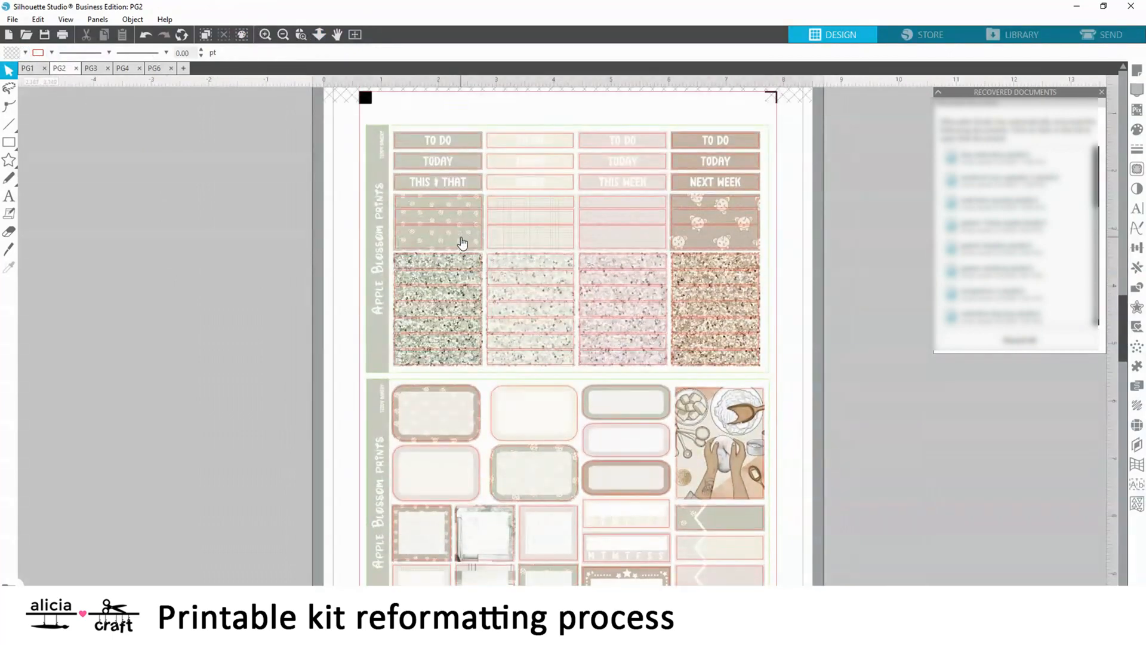
Erase the header labels and patterned strips at the top of PG2, keeping the MEALS header and one pink dotted strip, using eraser sizes 1.000 and 0.375
left_click(265, 34)
left_click(9, 232)
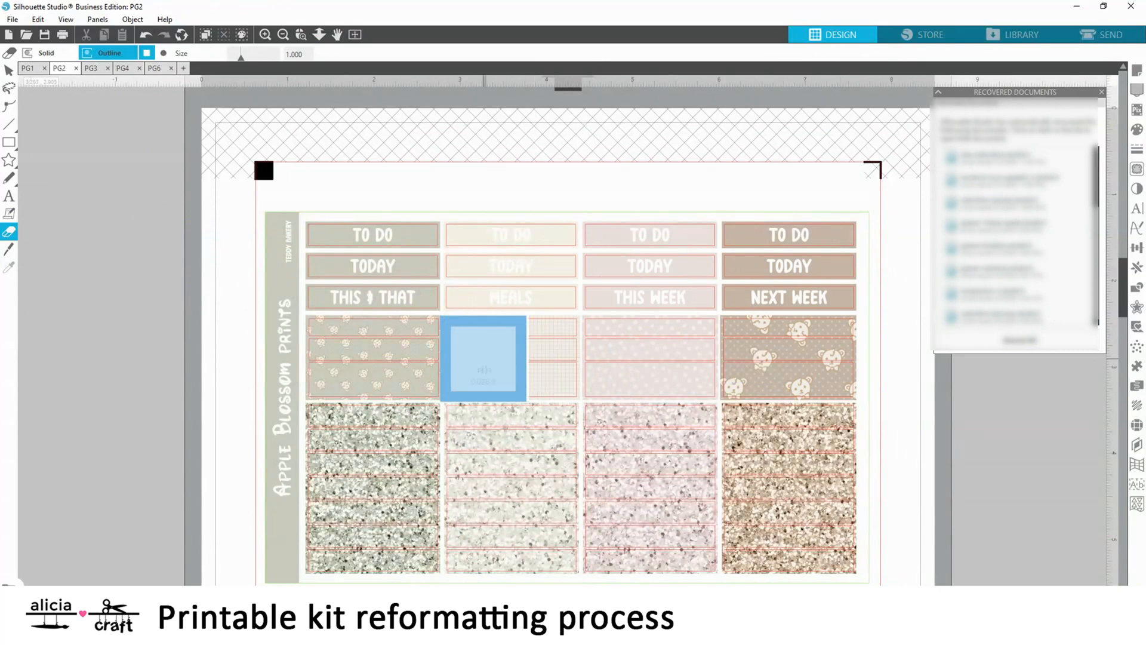
mouse_move(486, 361)
left_mouse_down()
mouse_move(346, 356)
mouse_move(345, 264)
mouse_move(391, 260)
mouse_move(567, 368)
mouse_move(536, 354)
mouse_move(574, 323)
mouse_move(627, 316)
mouse_move(681, 317)
mouse_move(615, 318)
mouse_move(670, 318)
mouse_move(763, 363)
mouse_move(817, 363)
mouse_move(820, 268)
mouse_move(762, 281)
mouse_move(757, 266)
mouse_move(626, 268)
mouse_move(707, 269)
left_mouse_up()
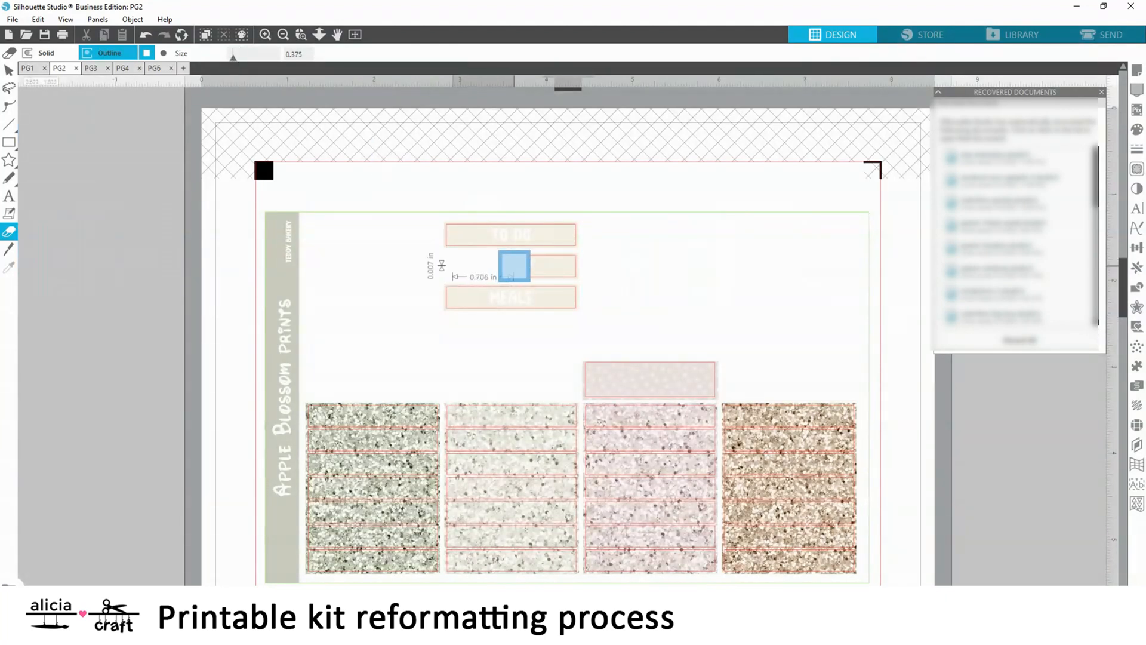
left_click_drag(514, 265, 482, 230)
Move the MEALS header off the PG2 page onto the blank area beside it
left_click_drag(511, 300, 75, 336)
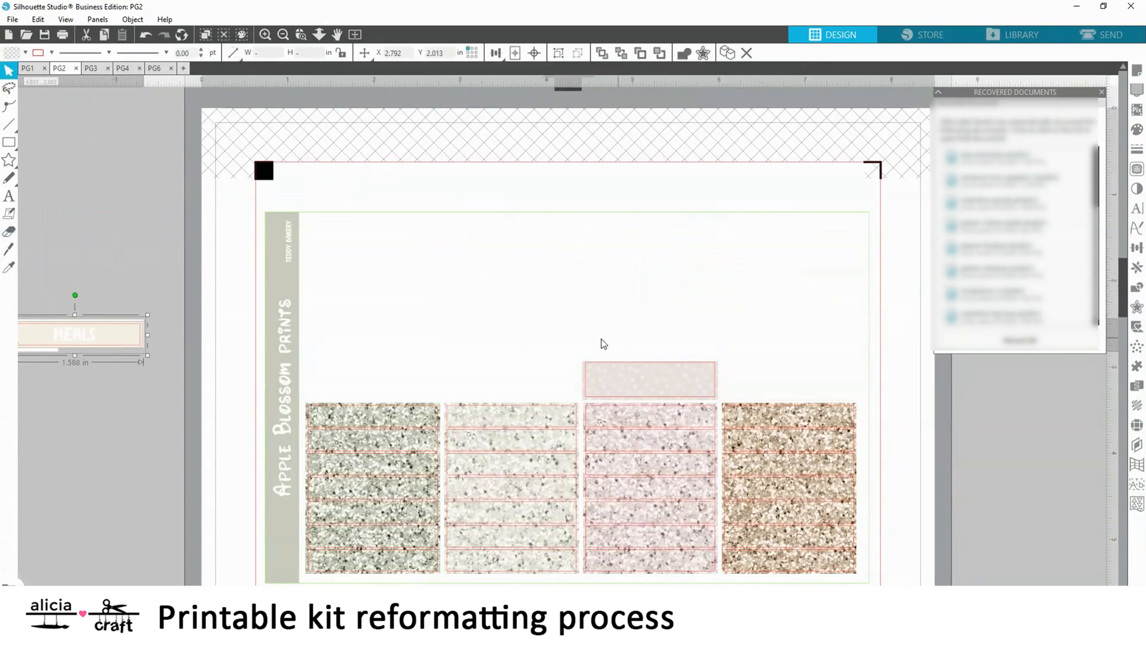
left_click(604, 339)
scroll(660, 341, "down", 3)
left_click(355, 35)
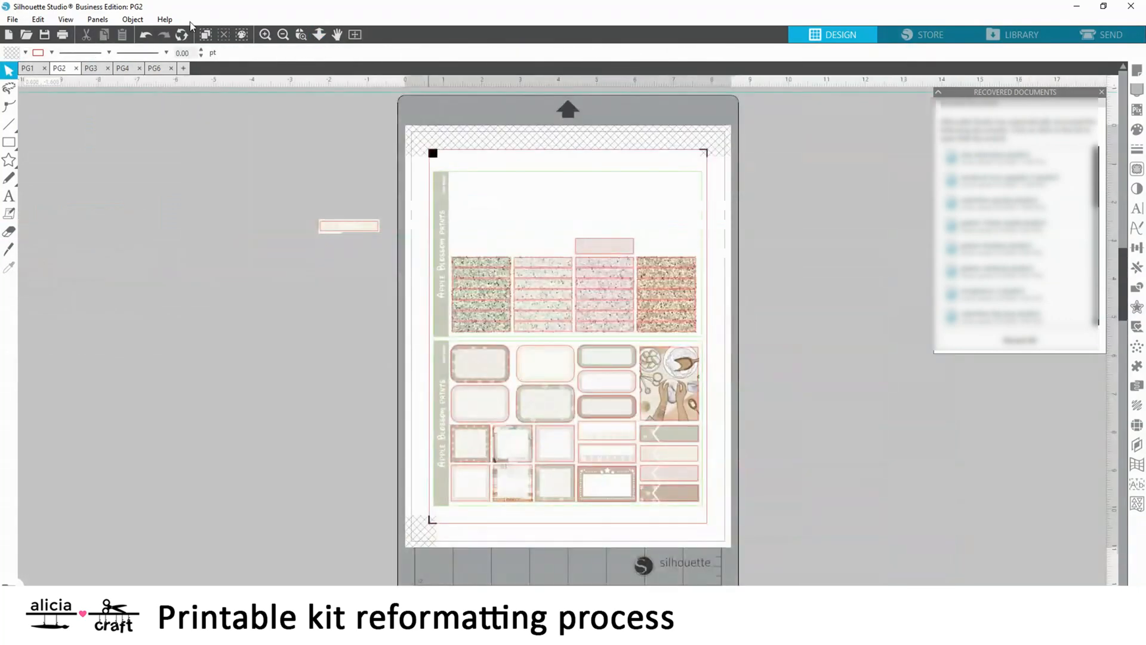
Cut the pink dotted strip, undo back past the stray erasing in the glitter rows, and paste the strip beside the page
left_click(265, 34)
left_click(9, 232)
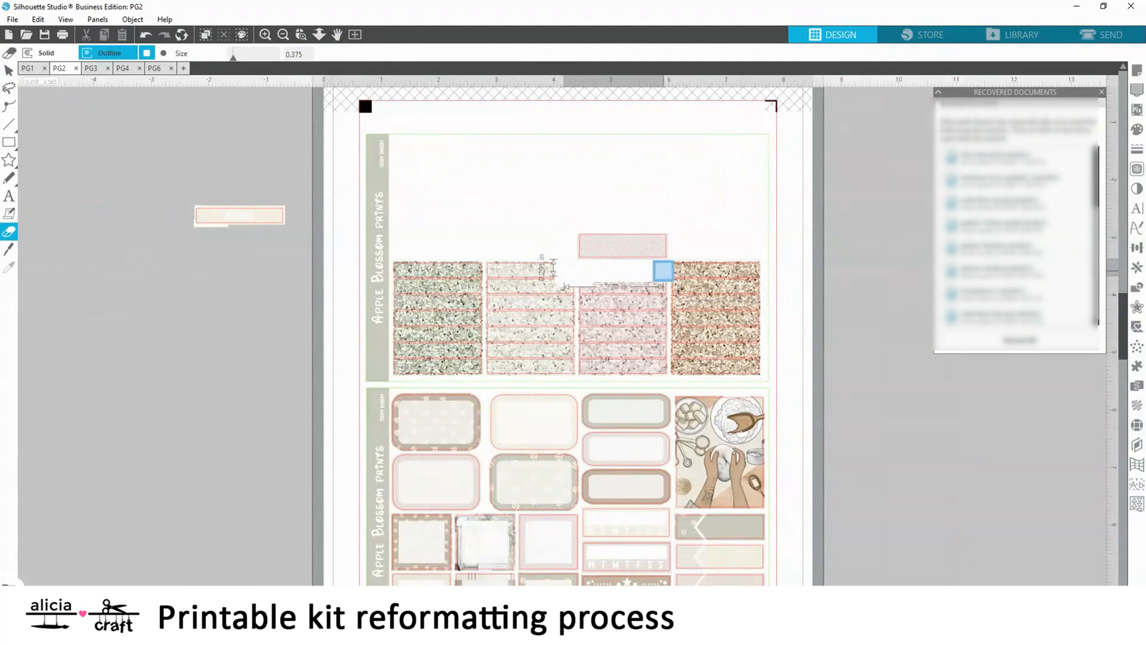
right_click(631, 243)
left_click(656, 279)
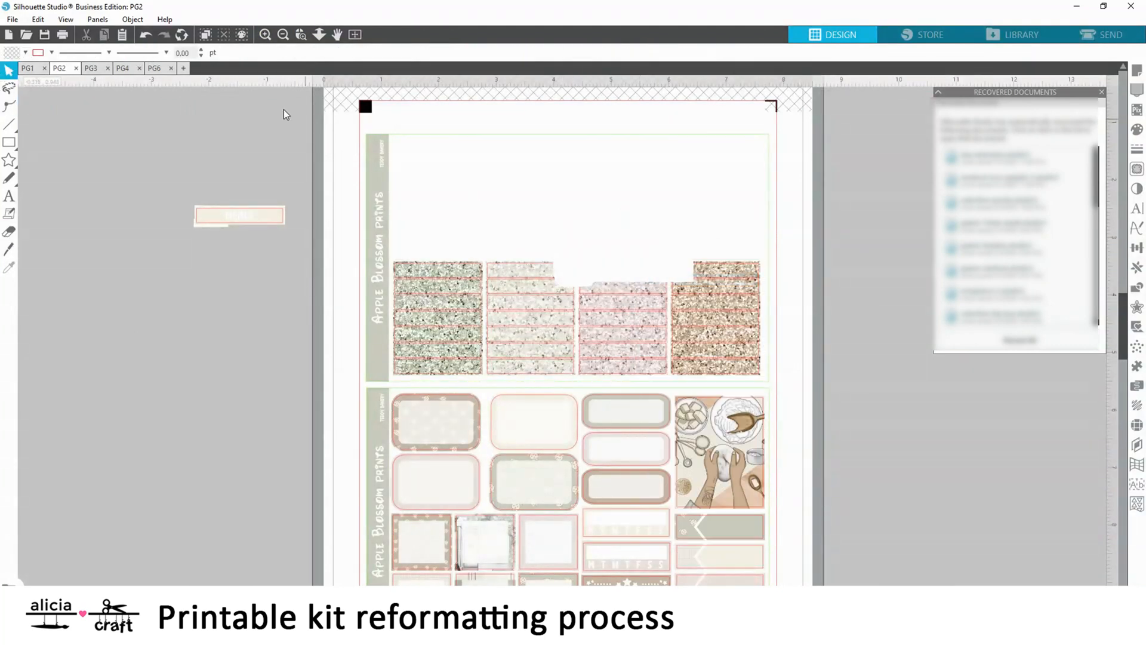
left_click(145, 34)
right_click(158, 272)
left_click(179, 328)
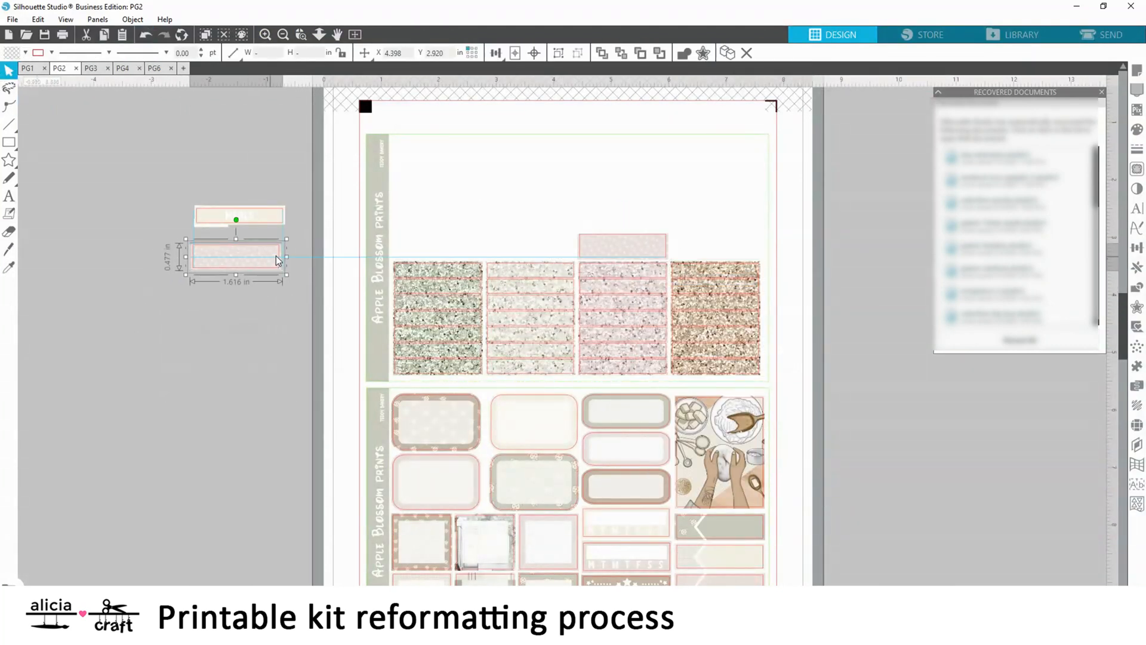
Erase the original pink dotted strip above the glitter rows with the eraser size set to 0.875
left_click(7, 233)
left_click_drag(233, 56, 239, 57)
left_click_drag(589, 234, 650, 236)
left_click_drag(650, 236, 735, 234)
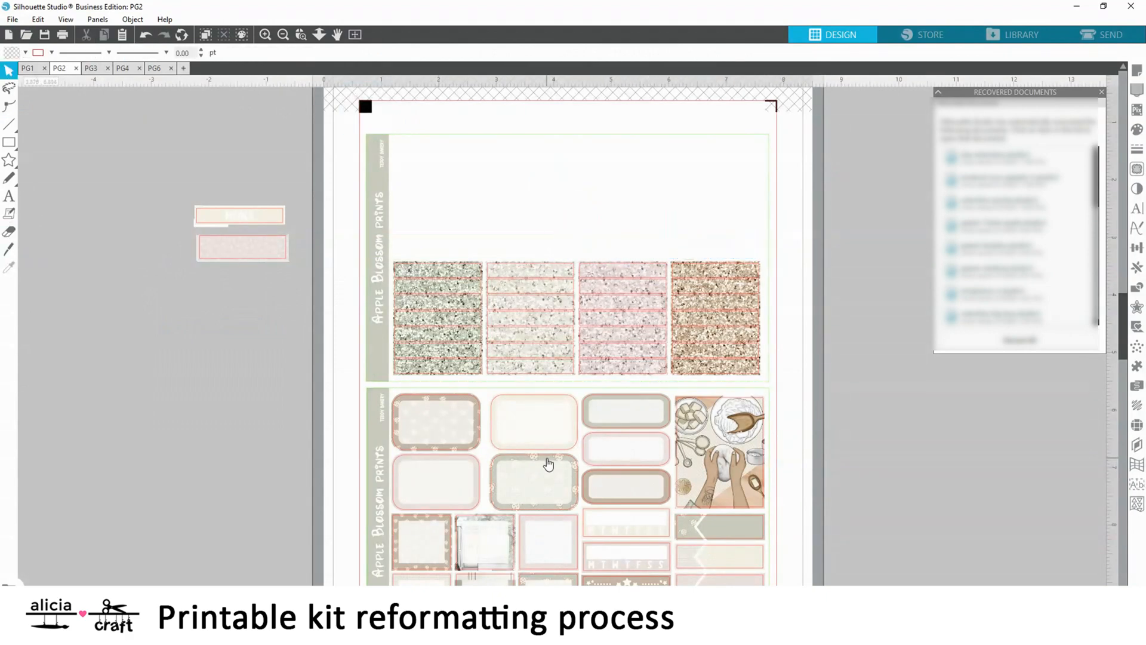
Erase all the rounded-frame boxes from PG2's lower section with the 0.875 eraser
scroll(547, 465, "down", 3)
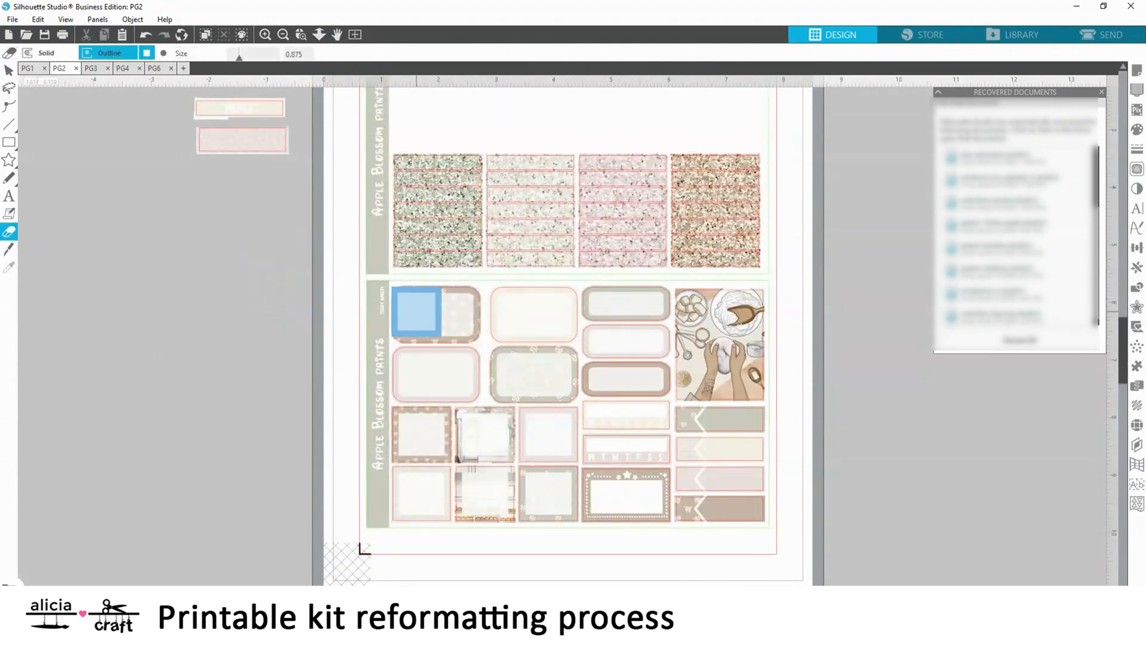
mouse_move(417, 312)
left_mouse_down()
mouse_move(624, 310)
mouse_move(647, 322)
mouse_move(643, 372)
mouse_move(618, 372)
mouse_move(575, 349)
mouse_move(423, 349)
mouse_move(412, 318)
mouse_move(418, 377)
mouse_move(555, 379)
mouse_move(645, 325)
left_mouse_up()
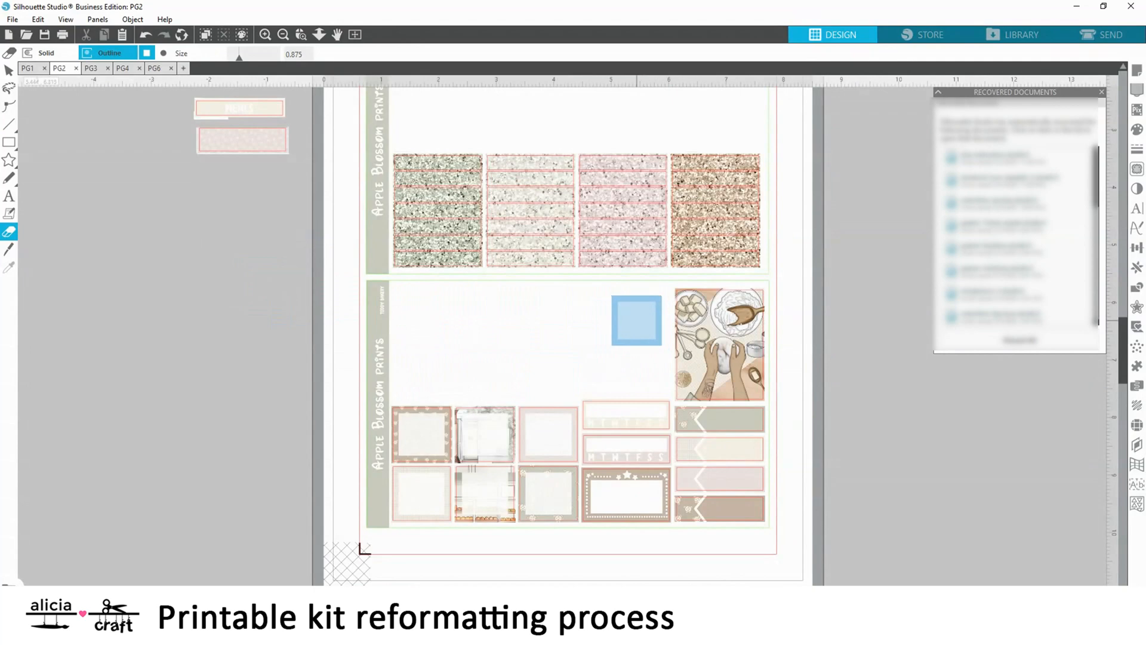
scroll(637, 320, "up", 2)
left_click(8, 72)
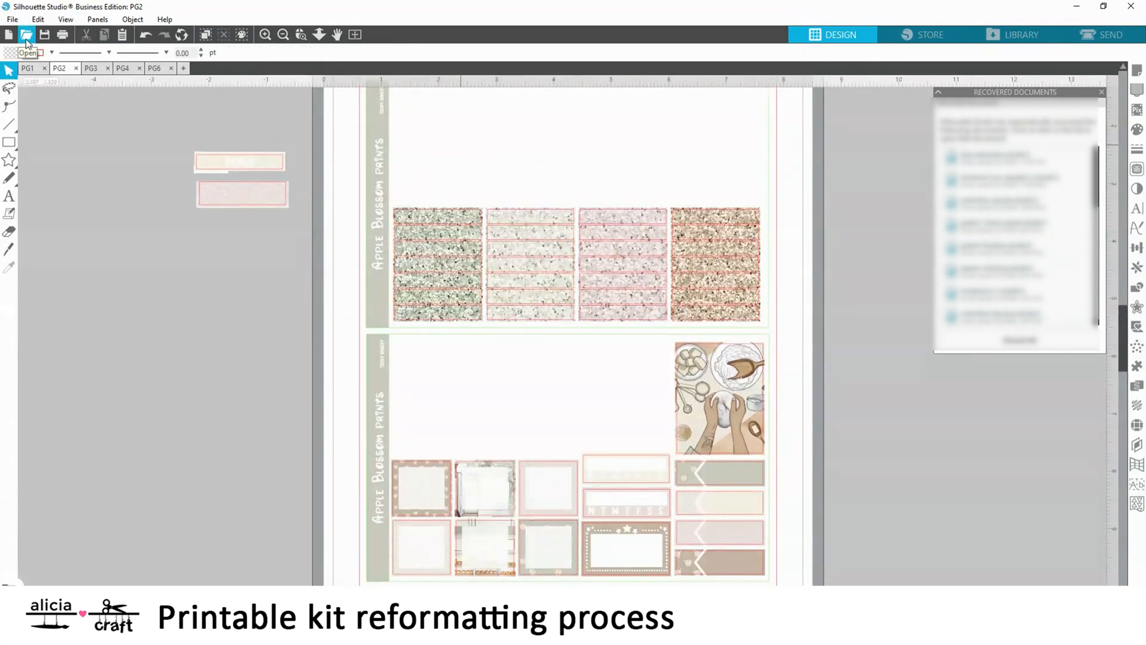
Open the file "AppleBlossomPrints movie marquee cut line" from the Weekly folder and copy its cut line
left_click(26, 38)
left_click(503, 184)
scroll(497, 351, "down", 2)
scroll(497, 351, "up", 2)
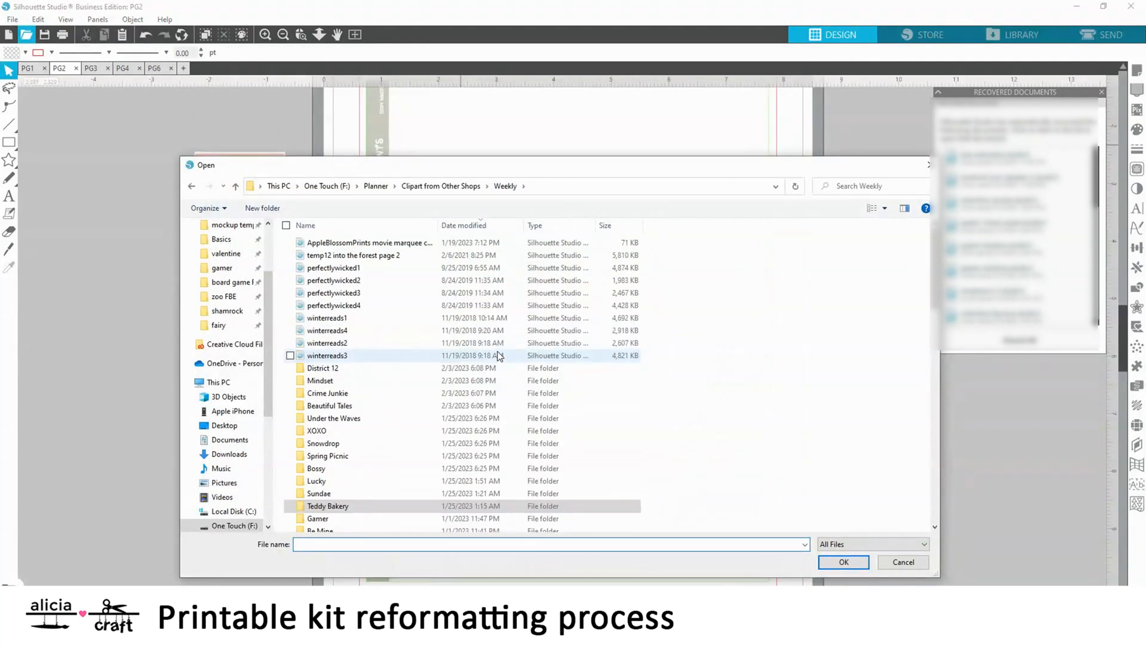
double_click(356, 243)
left_click(543, 314)
right_click(543, 314)
left_click(558, 298)
Close the marquee cut line file without saving and paste the cut line into PG2
left_click(260, 68)
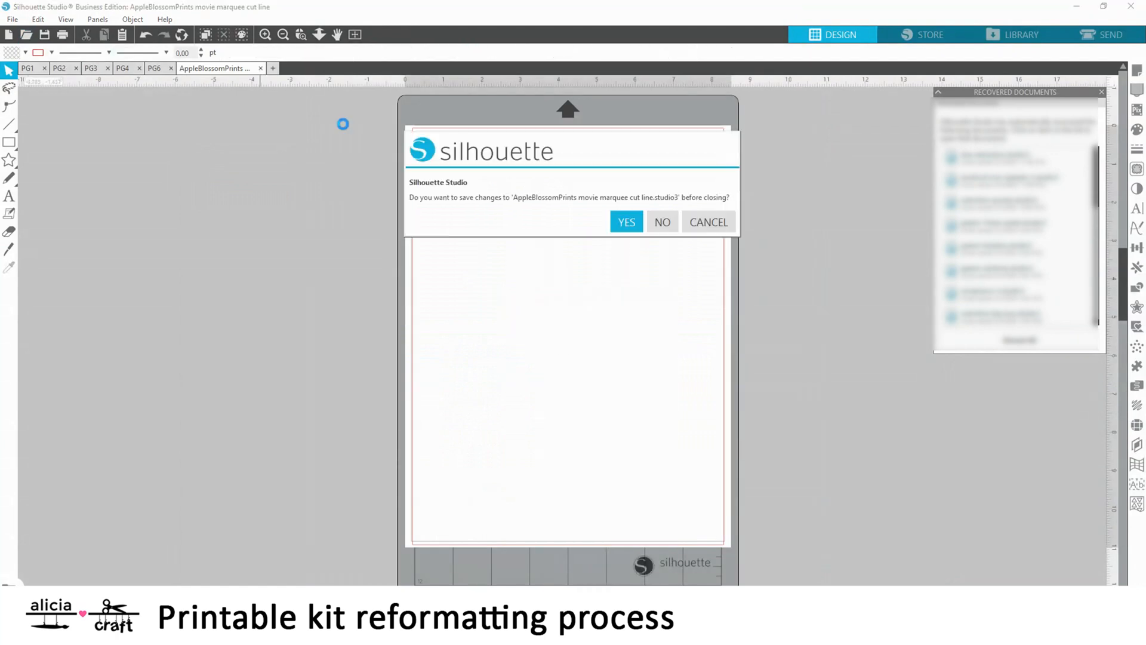
left_click(662, 222)
left_click(59, 68)
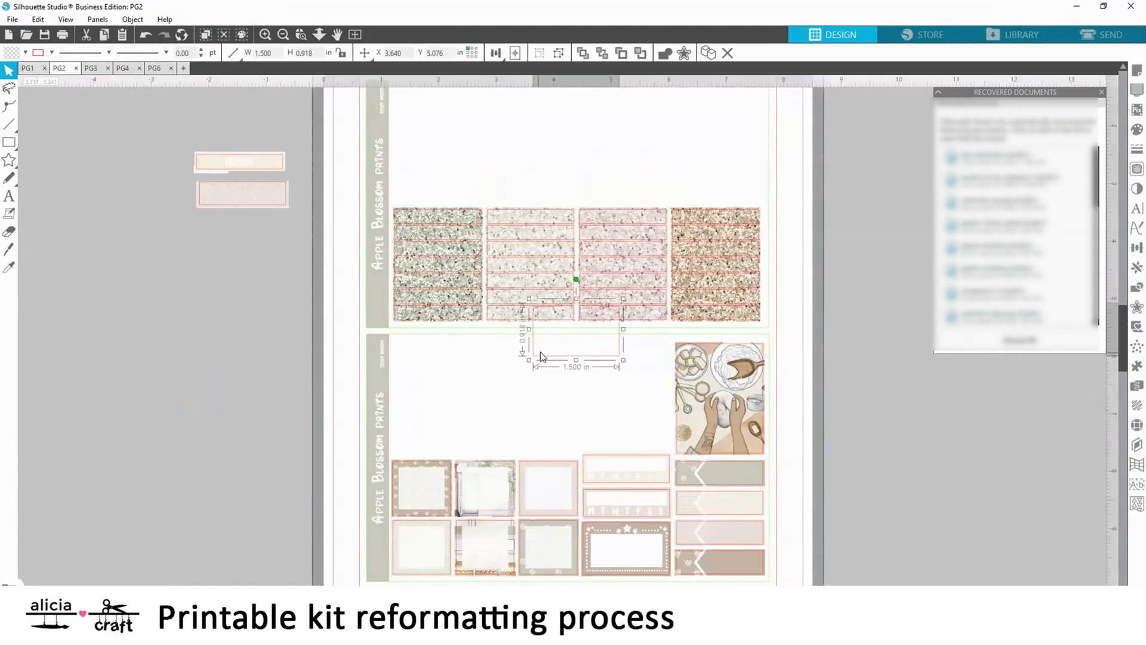
Move the pasted marquee cut line beside PG2 and delete the marquee sticker's original rectangular cut line
left_click_drag(540, 352, 222, 452)
scroll(585, 500, "down", 2)
left_click_drag(565, 560, 234, 530)
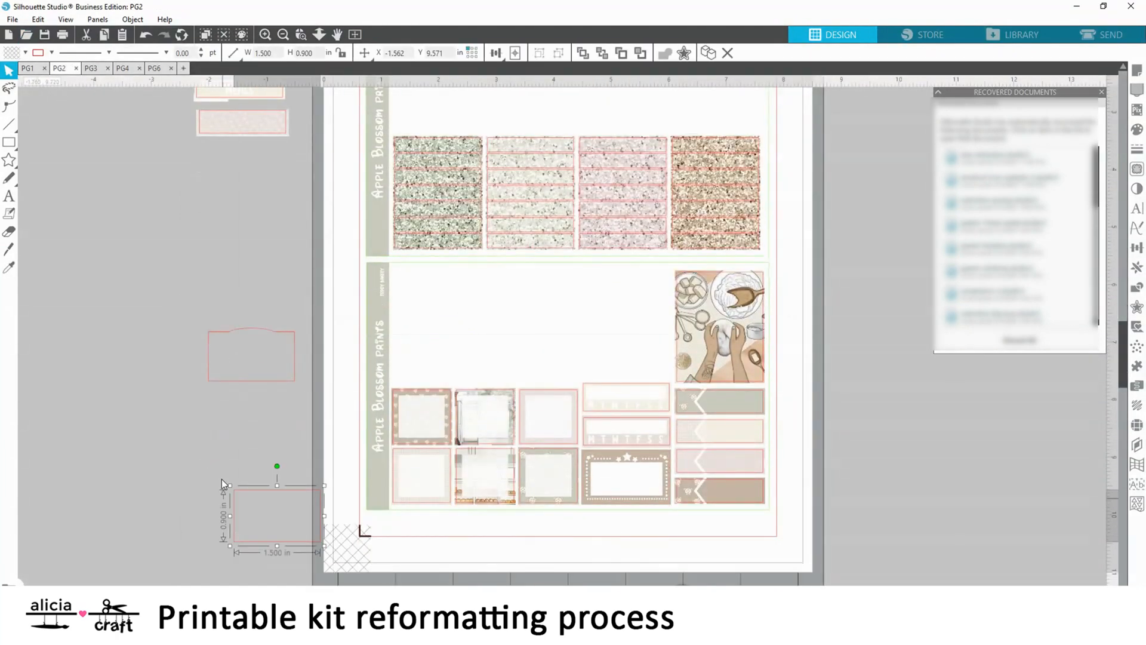
key("Delete")
Place the marquee cut line over the brown star marquee sticker and fine-tune its alignment
left_click(265, 36)
scroll(185, 203, "down", 1)
left_click_drag(139, 285, 699, 464)
left_click(704, 438)
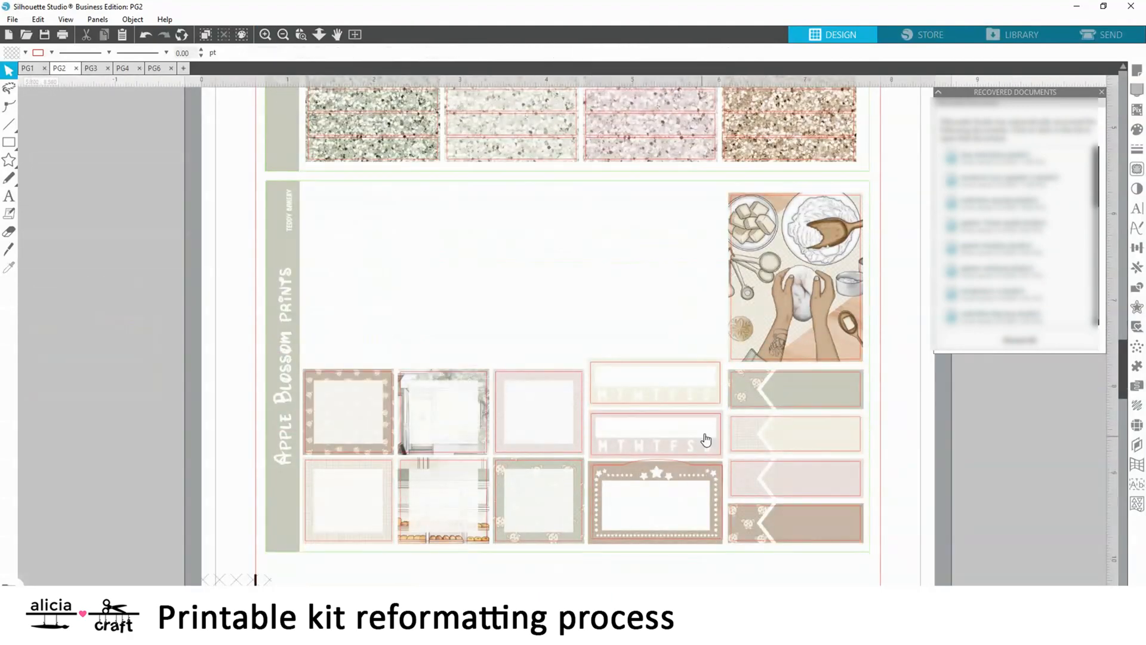
key("Down")
left_click(618, 459)
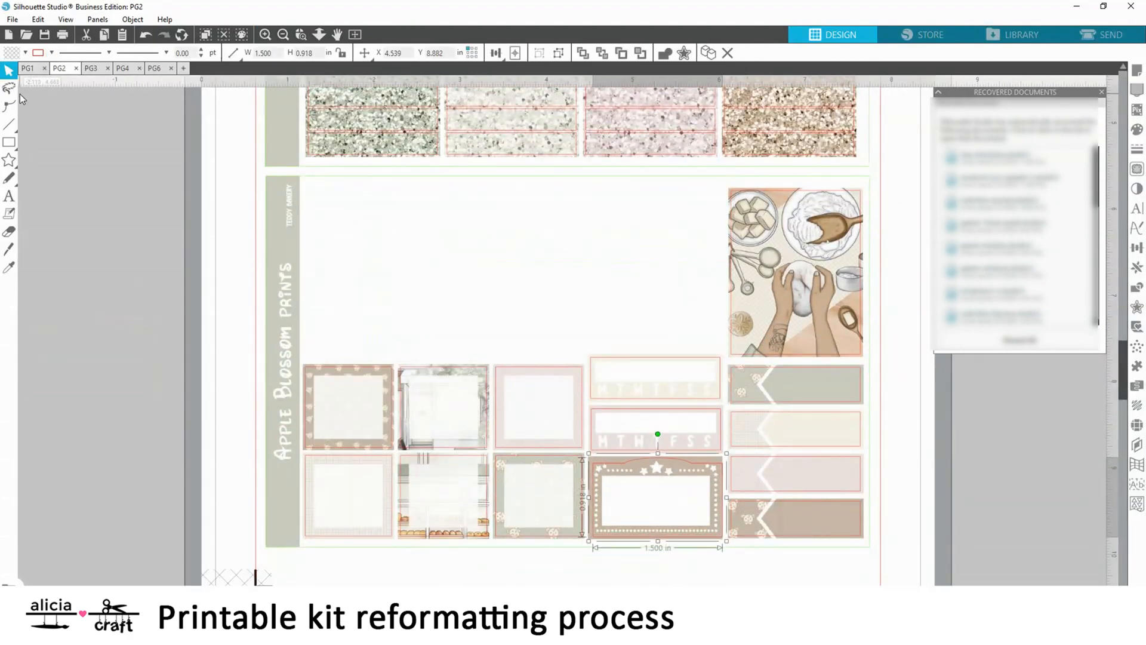
left_click(532, 195)
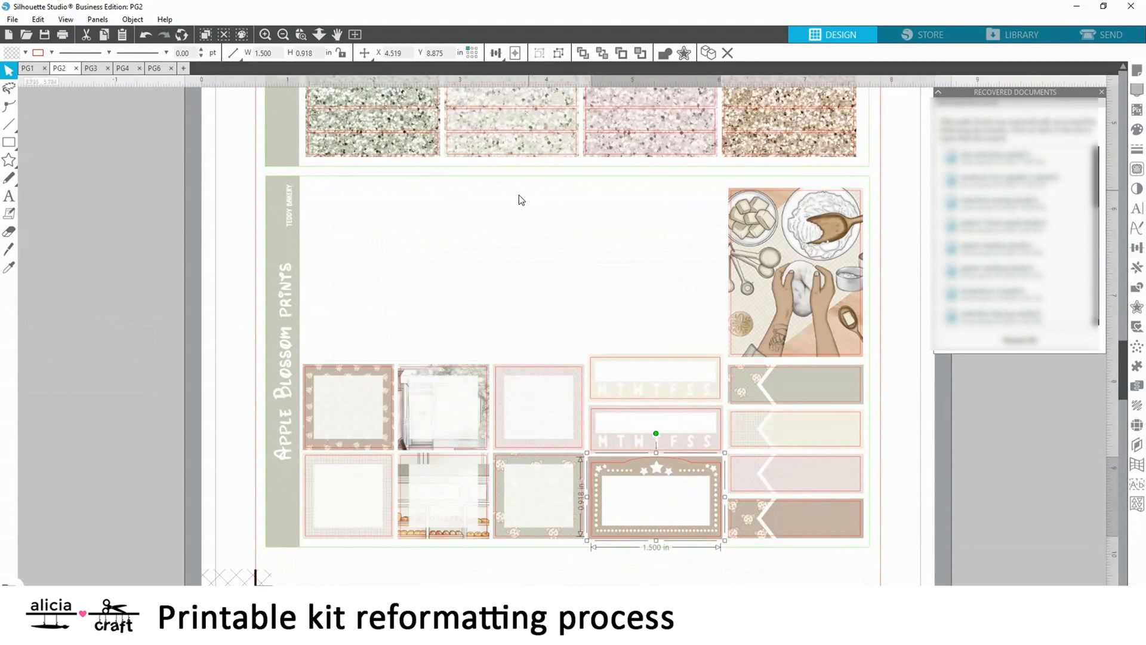
Erase both heart checklists, the brown weekday tracker and all flags except the plain green and second-row cream ones on PG3
left_click(283, 34)
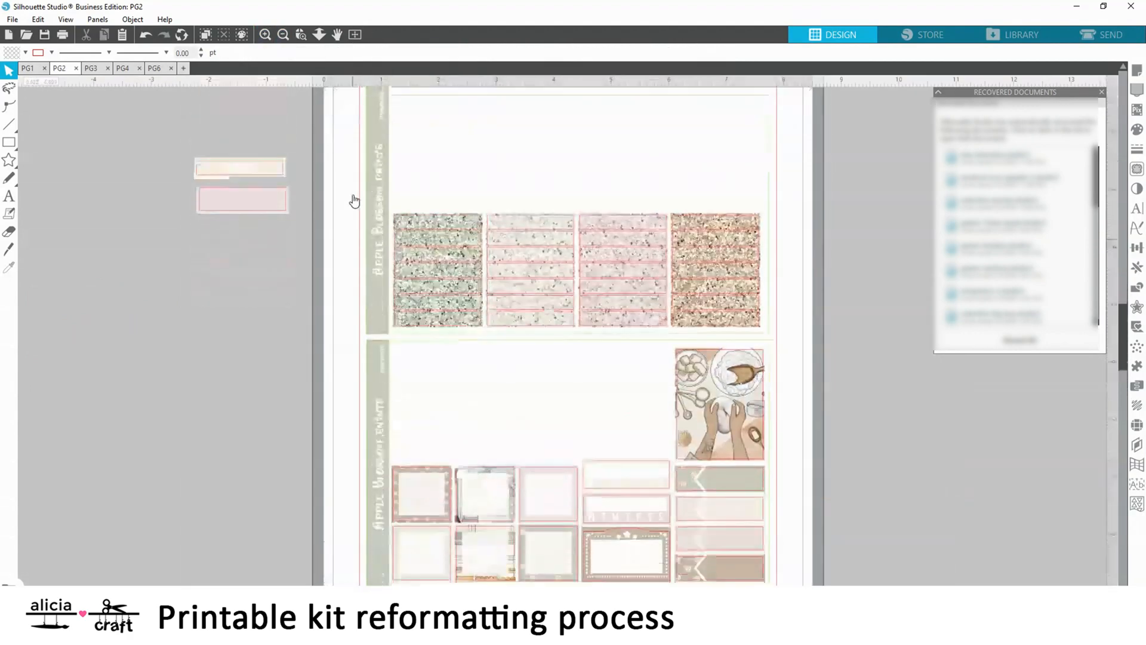
left_click(92, 68)
scroll(575, 179, "up", 1)
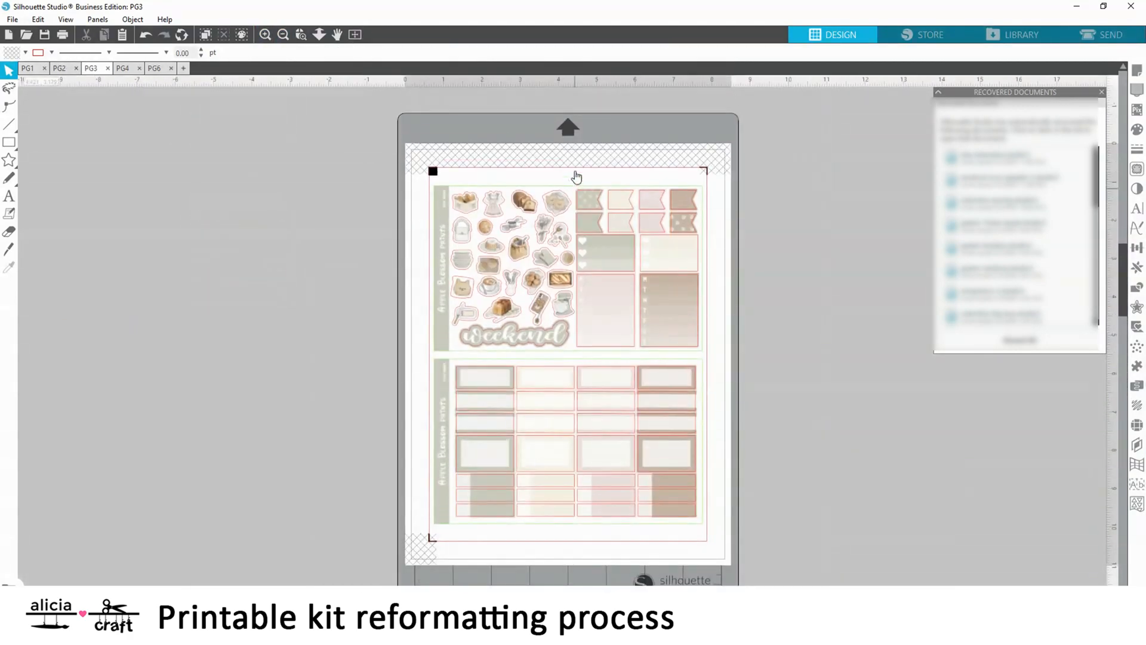
left_click(121, 69)
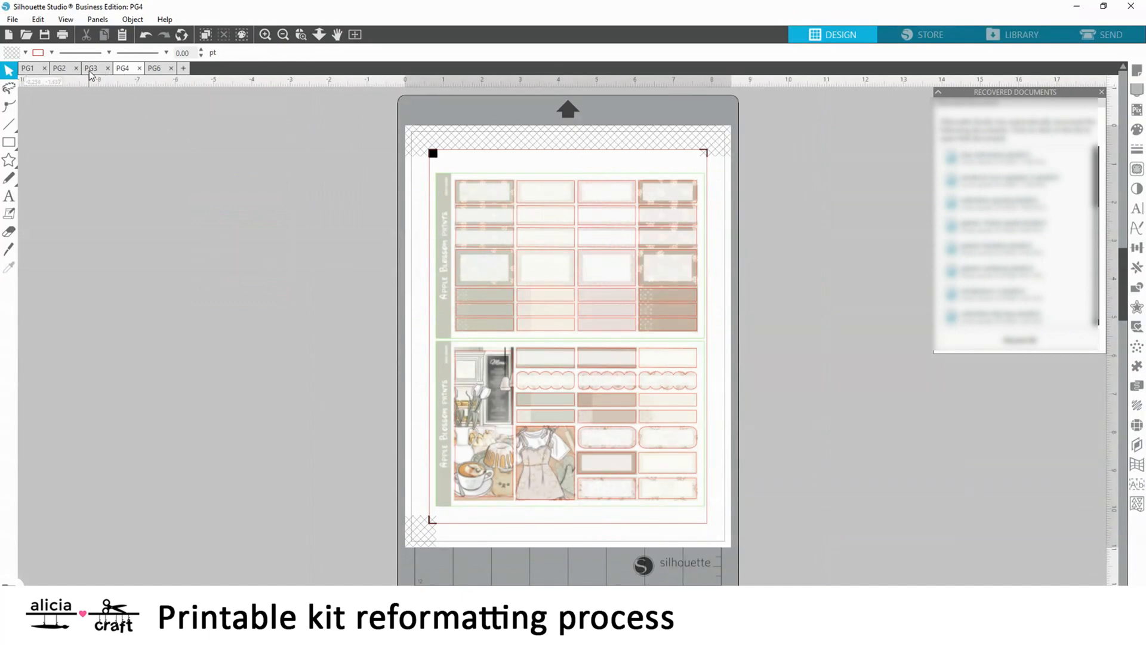
left_click(90, 70)
left_click(266, 35)
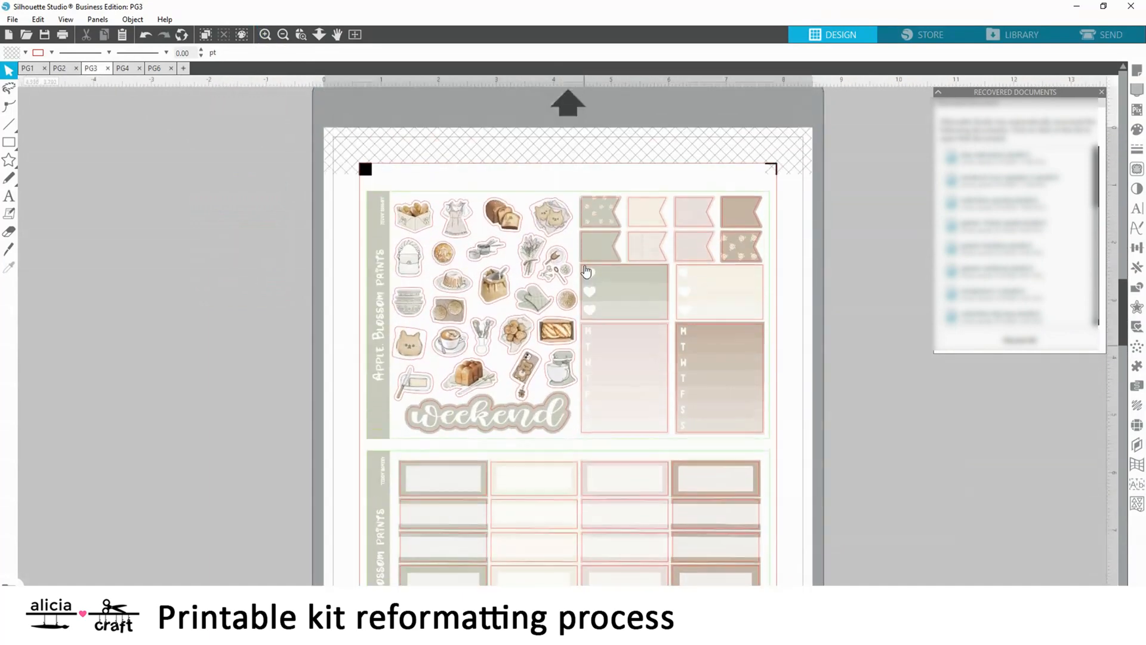
scroll(585, 271, "up", 1)
left_click(9, 232)
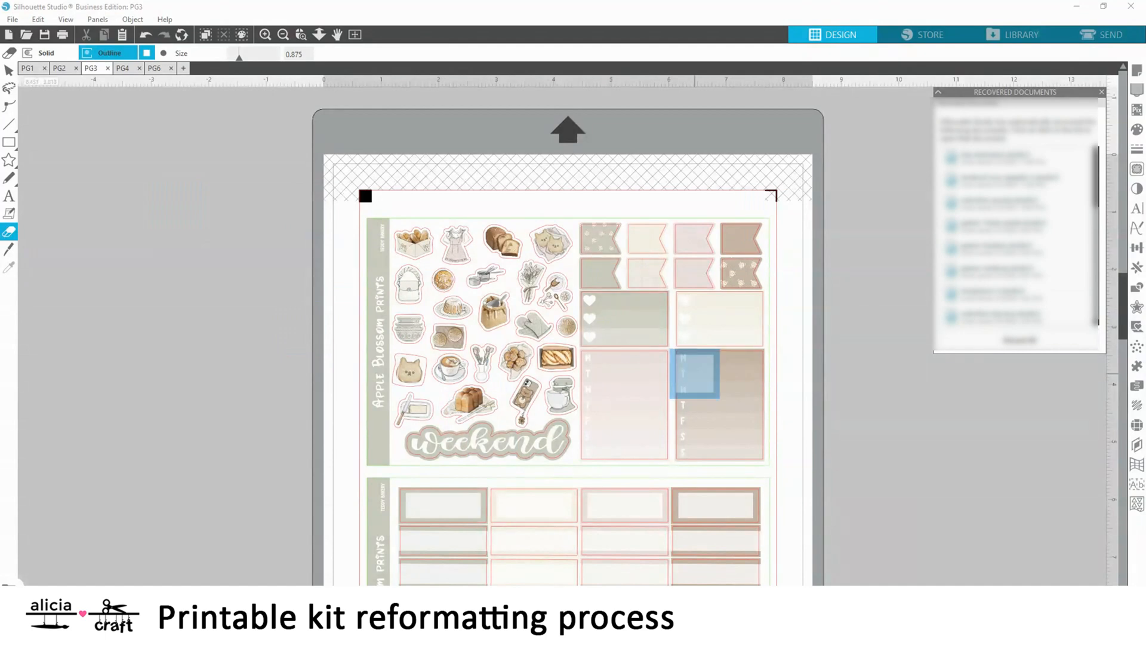
mouse_move(693, 276)
left_mouse_down()
mouse_move(734, 267)
mouse_move(739, 245)
mouse_move(719, 230)
mouse_move(696, 247)
mouse_move(696, 322)
mouse_move(605, 316)
mouse_move(636, 314)
mouse_move(616, 338)
mouse_move(602, 325)
mouse_move(699, 326)
mouse_move(662, 324)
mouse_move(734, 303)
mouse_move(737, 358)
mouse_move(699, 371)
mouse_move(694, 387)
mouse_move(739, 385)
mouse_move(740, 438)
mouse_move(708, 435)
mouse_move(673, 335)
left_mouse_up()
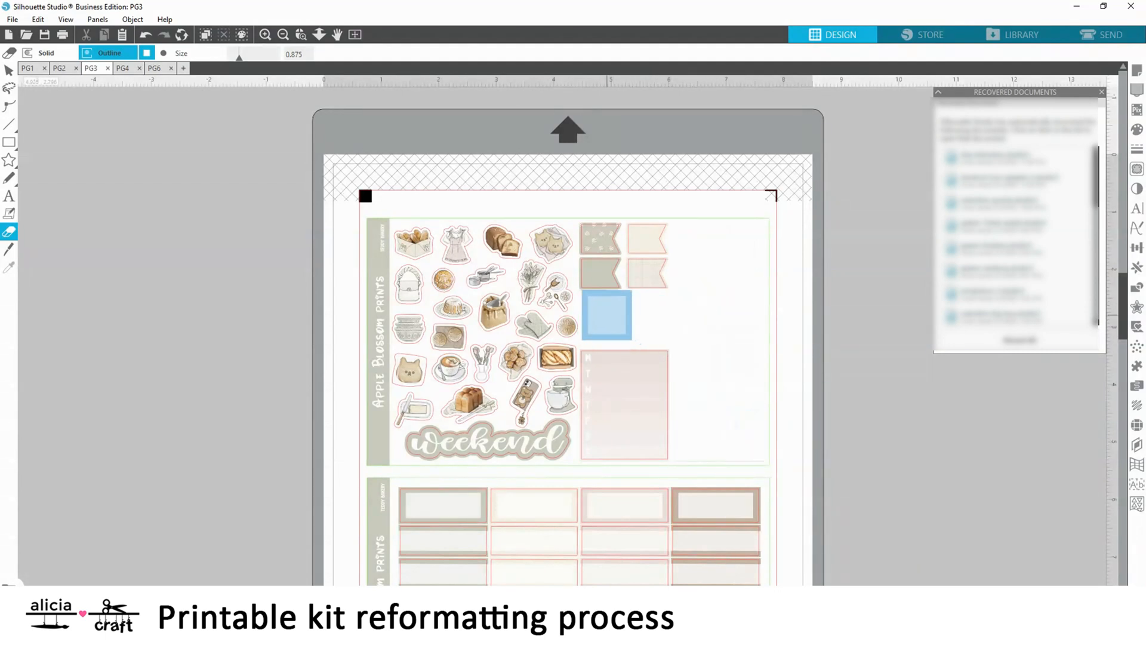
scroll(681, 343, "up", 1)
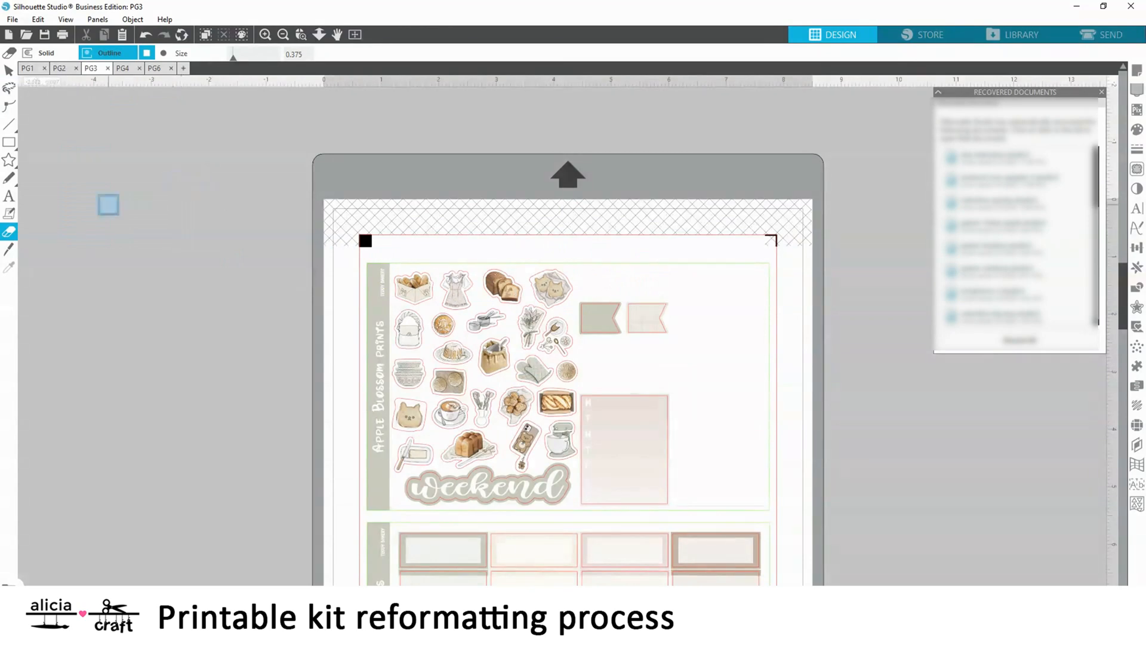
Cut the pink strip set aside beside PG2 and paste it into PG3 above the two remaining flags
left_click(63, 69)
right_click(271, 185)
left_click(299, 221)
left_click(92, 68)
right_click(168, 277)
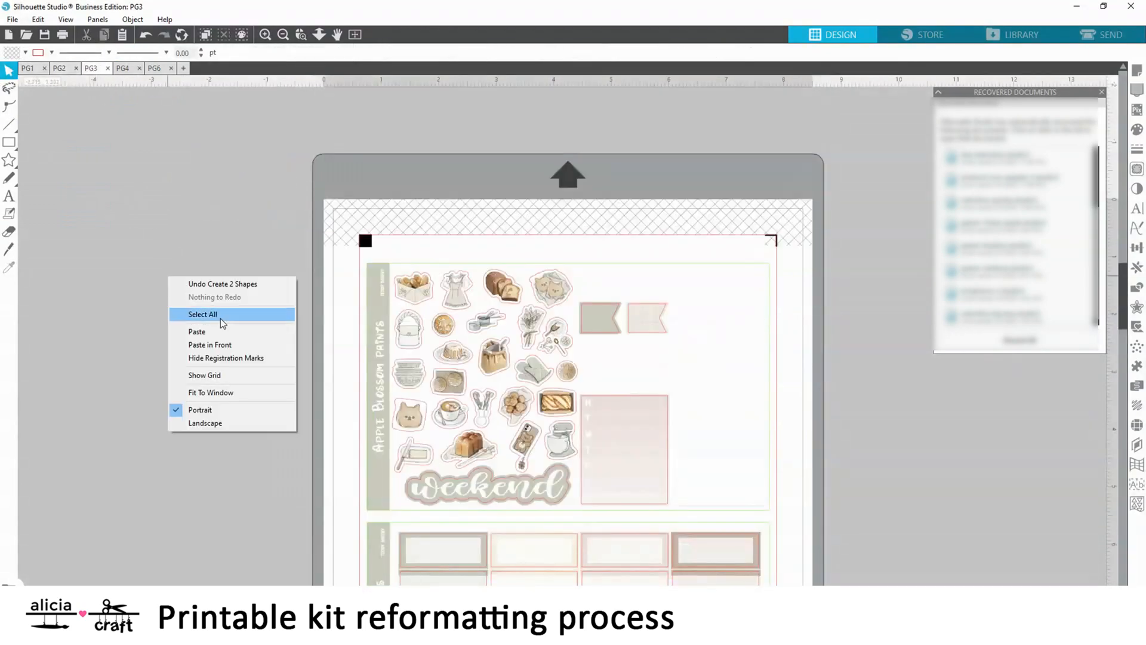
left_click(219, 332)
left_click_drag(245, 369, 619, 277)
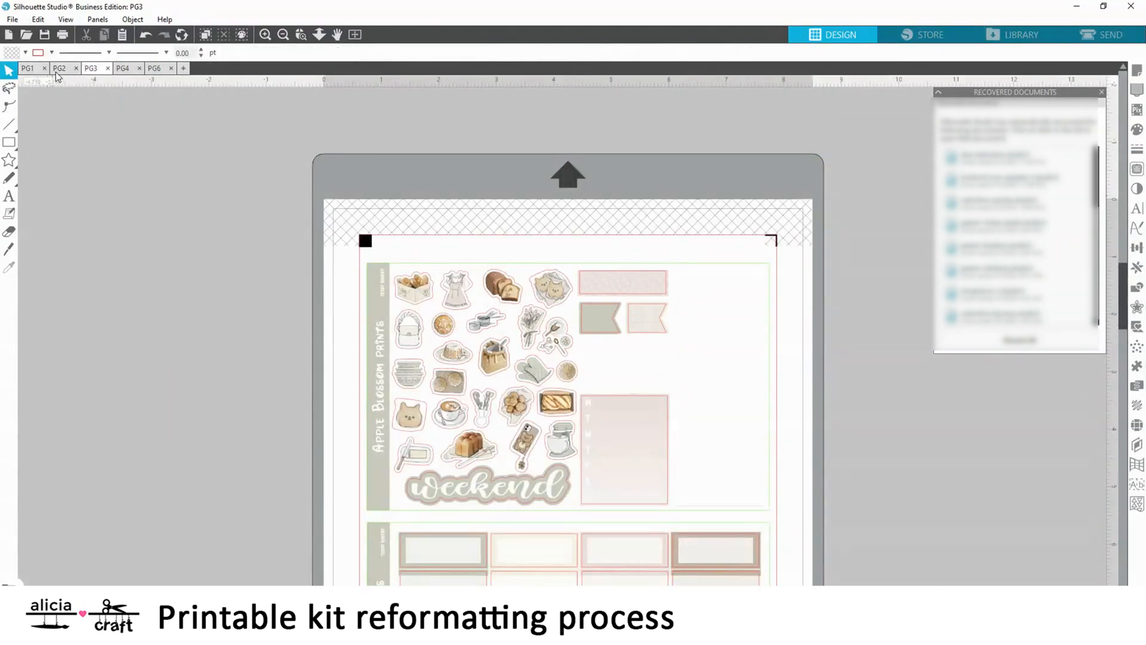
Cut the cream strip set aside beside PG2 and paste it into PG3 below the two remaining flags
left_click(59, 69)
right_click(231, 155)
left_click(257, 190)
left_click(91, 69)
right_click(181, 244)
left_click(215, 299)
left_click_drag(267, 374, 627, 350)
left_click(181, 319)
scroll(178, 315, "down", 4)
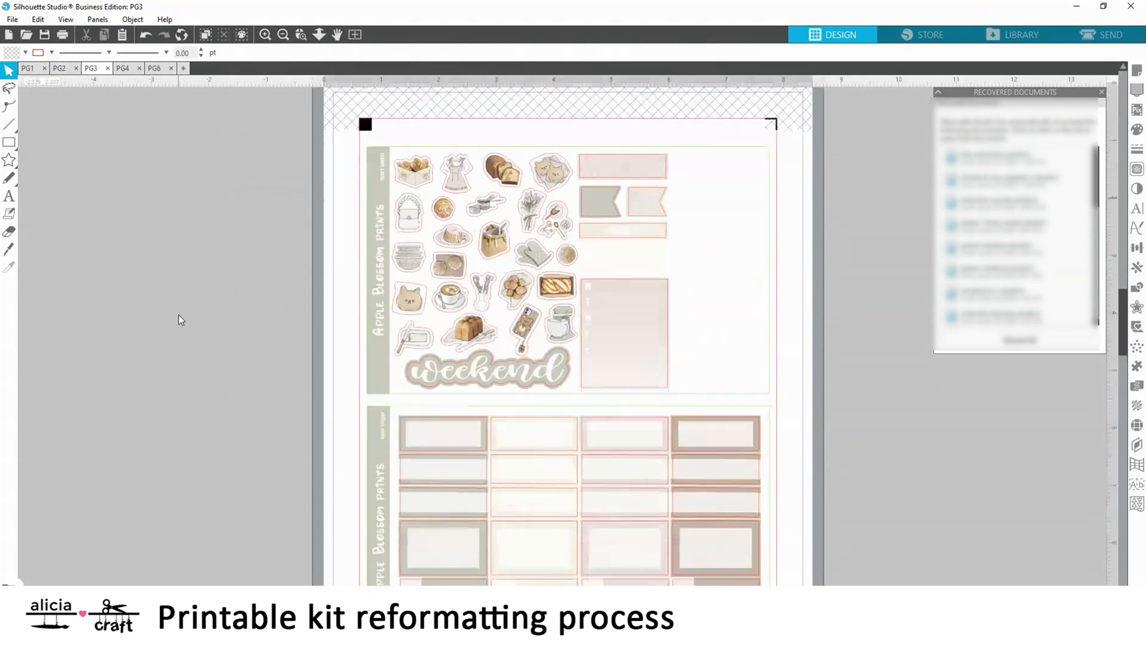
scroll(178, 315, "up", 4)
Erase the scalloped boxes and the rounded-frame boxes from PG4's lower section with the eraser size set to 0.500
left_click(122, 68)
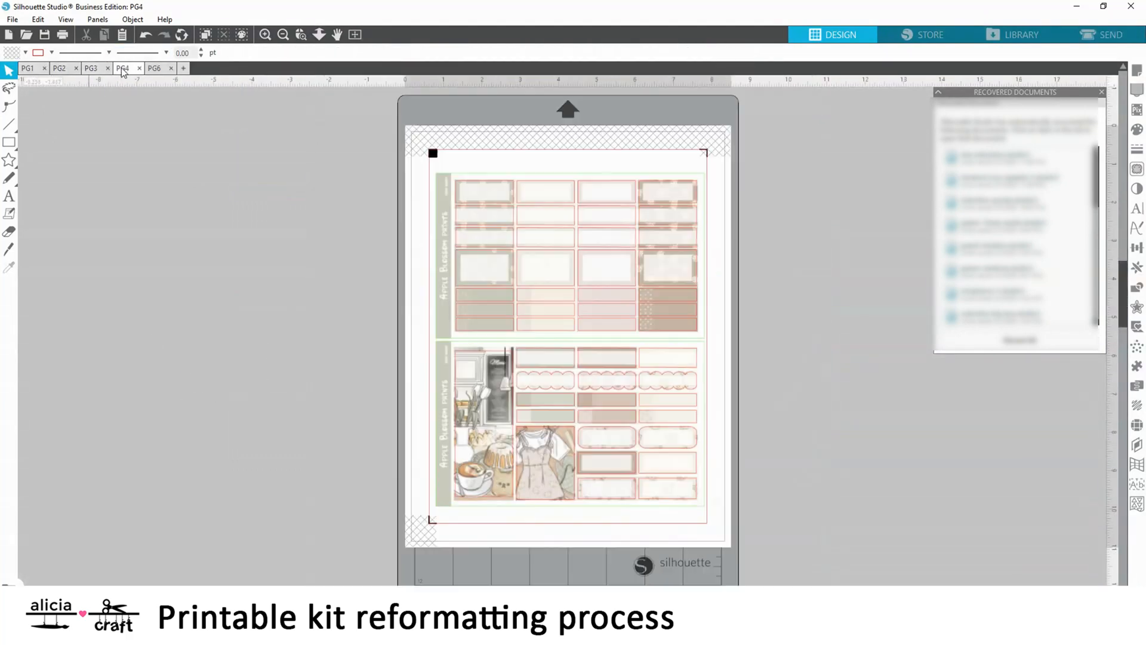
left_click(265, 34)
left_click(265, 34)
scroll(535, 457, "down", 1)
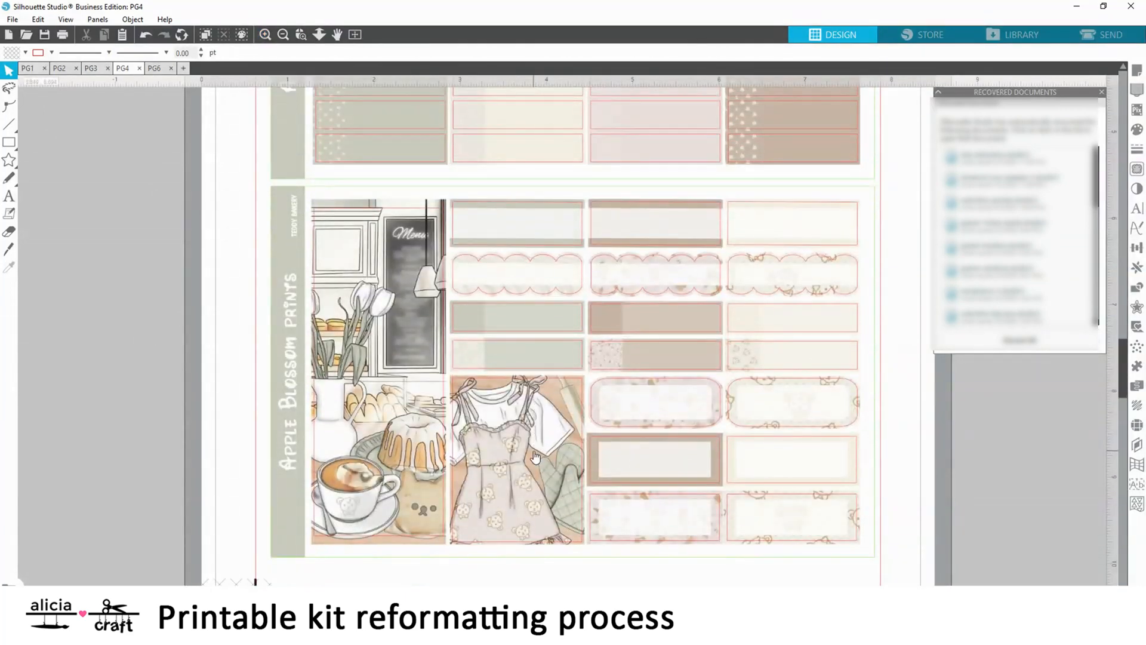
left_click(10, 232)
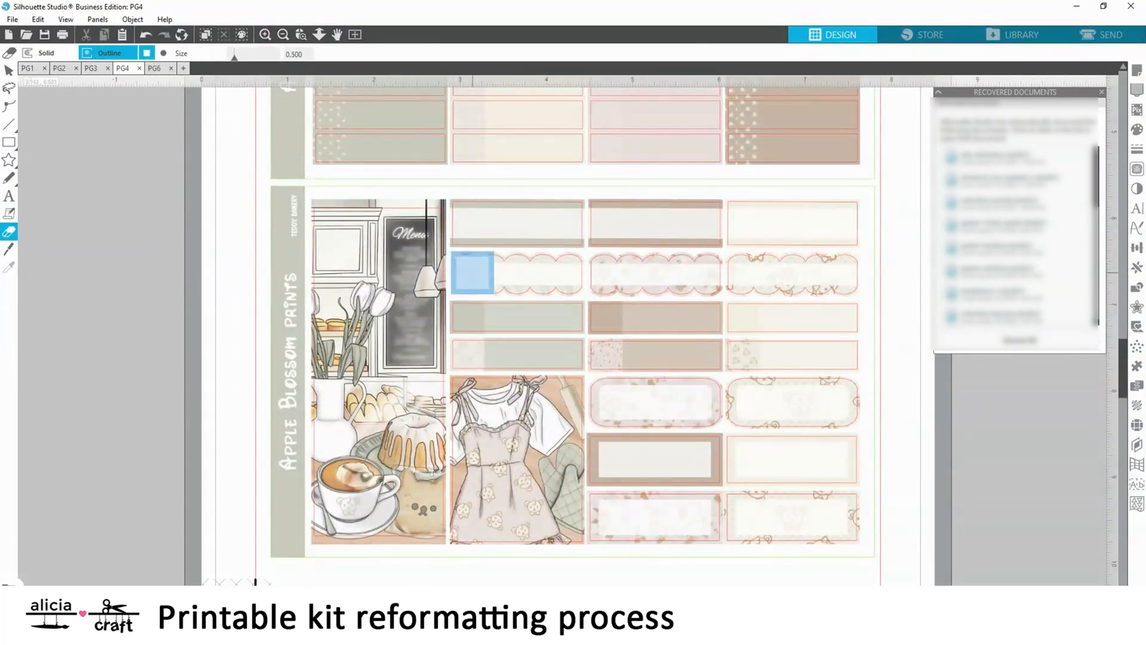
left_click_drag(472, 273, 609, 273)
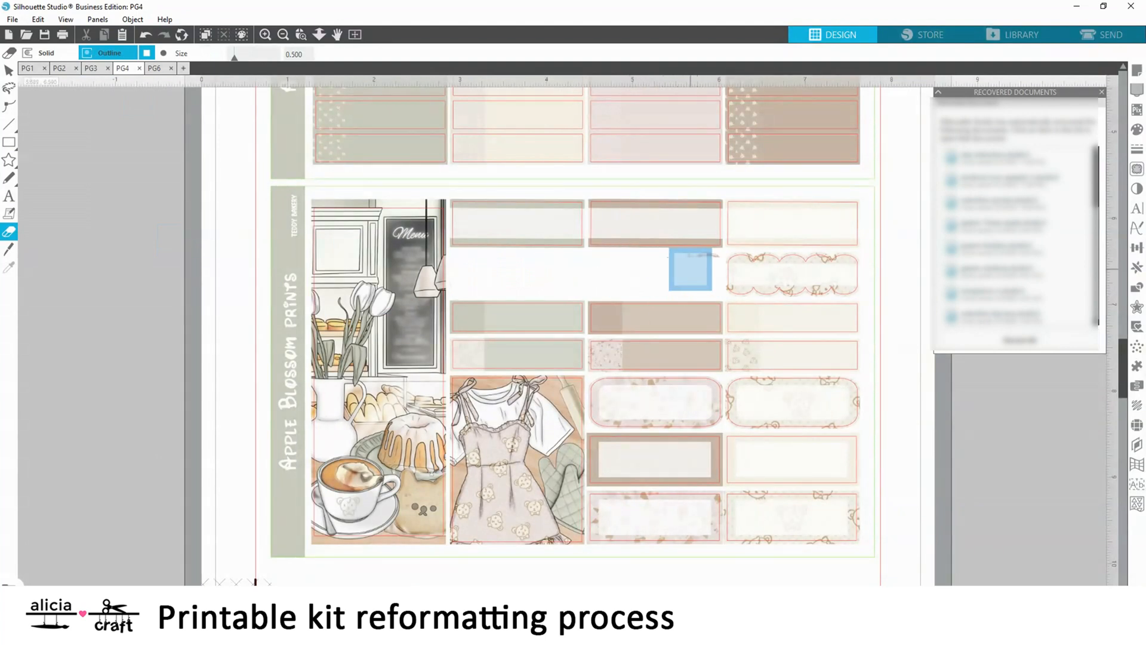
mouse_move(690, 269)
left_mouse_down()
mouse_move(784, 278)
mouse_move(774, 270)
mouse_move(799, 286)
mouse_move(785, 306)
mouse_move(771, 275)
mouse_move(817, 279)
left_mouse_up()
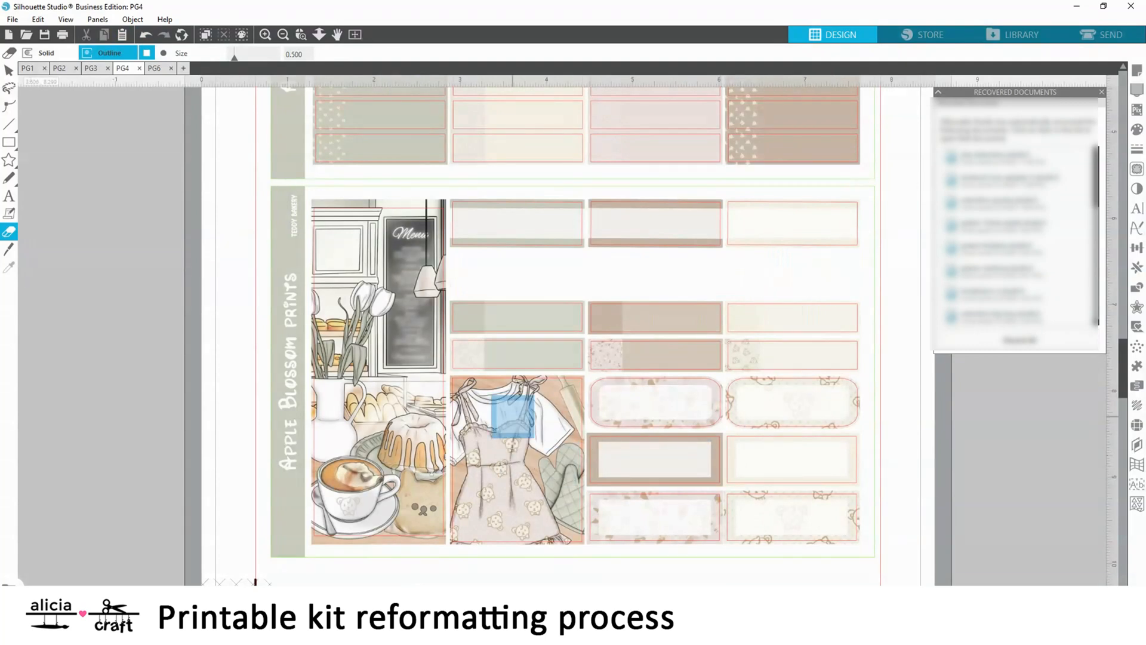
mouse_move(609, 402)
left_mouse_down()
mouse_move(706, 393)
mouse_move(599, 422)
mouse_move(611, 410)
mouse_move(842, 397)
mouse_move(749, 406)
left_mouse_up()
scroll(749, 407, "up", 1)
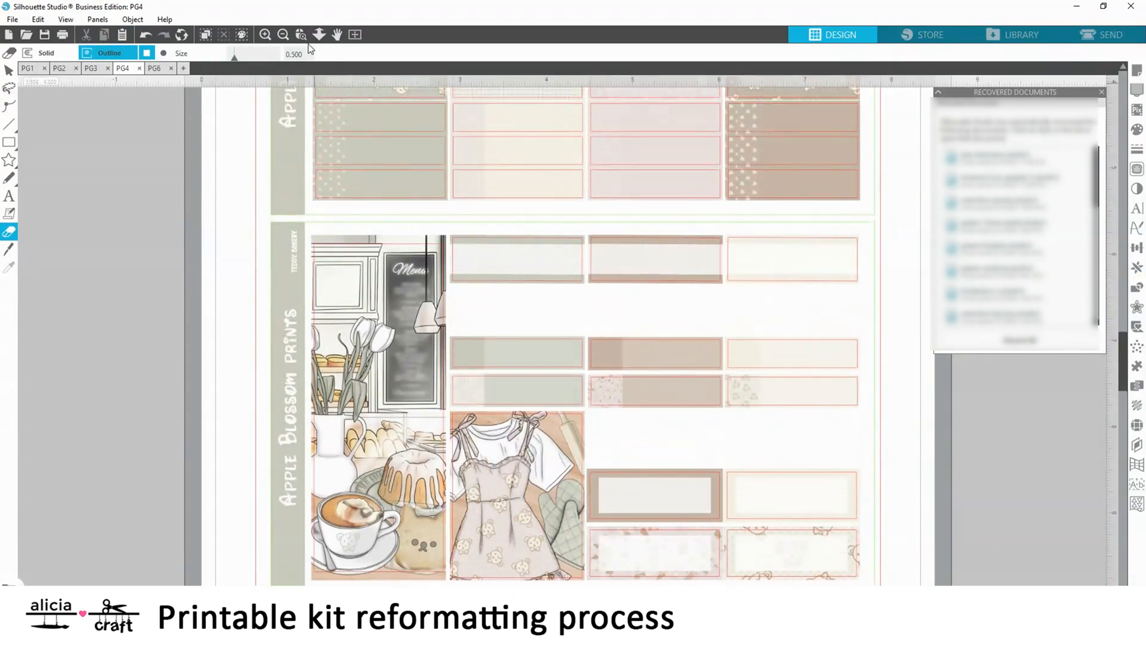
Copy the two-row block of two-tone labels beside PG6 and paste it into PG2
left_click(283, 34)
scroll(558, 334, "up", 2)
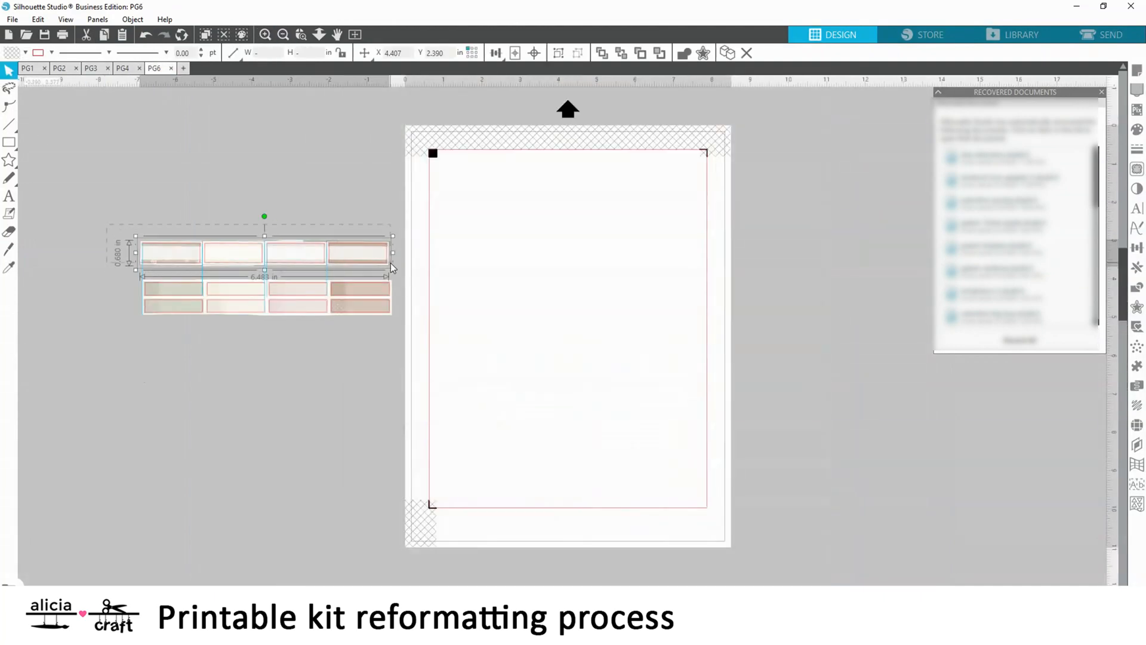
left_click_drag(80, 359, 394, 289)
right_click(382, 283)
left_click(410, 337)
left_click(60, 69)
scroll(171, 229, "up", 1)
right_click(181, 250)
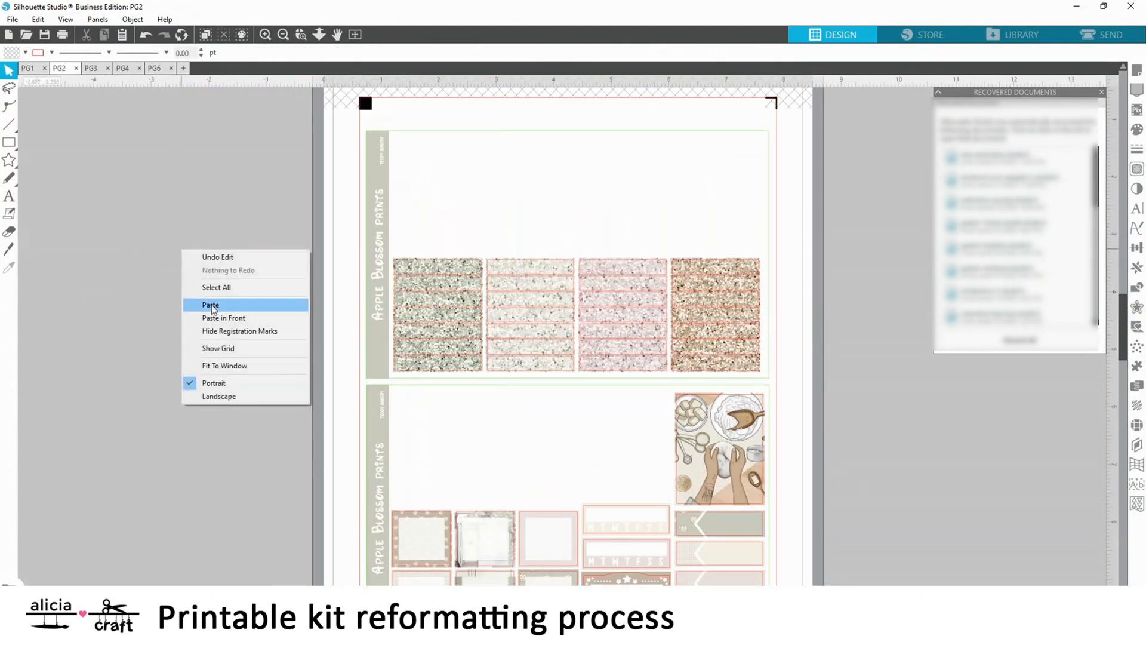
left_click(211, 305)
Try placing the two-row label block at the top of PG2 and duplicating it below, and undo the attempt
left_click_drag(171, 266, 683, 167)
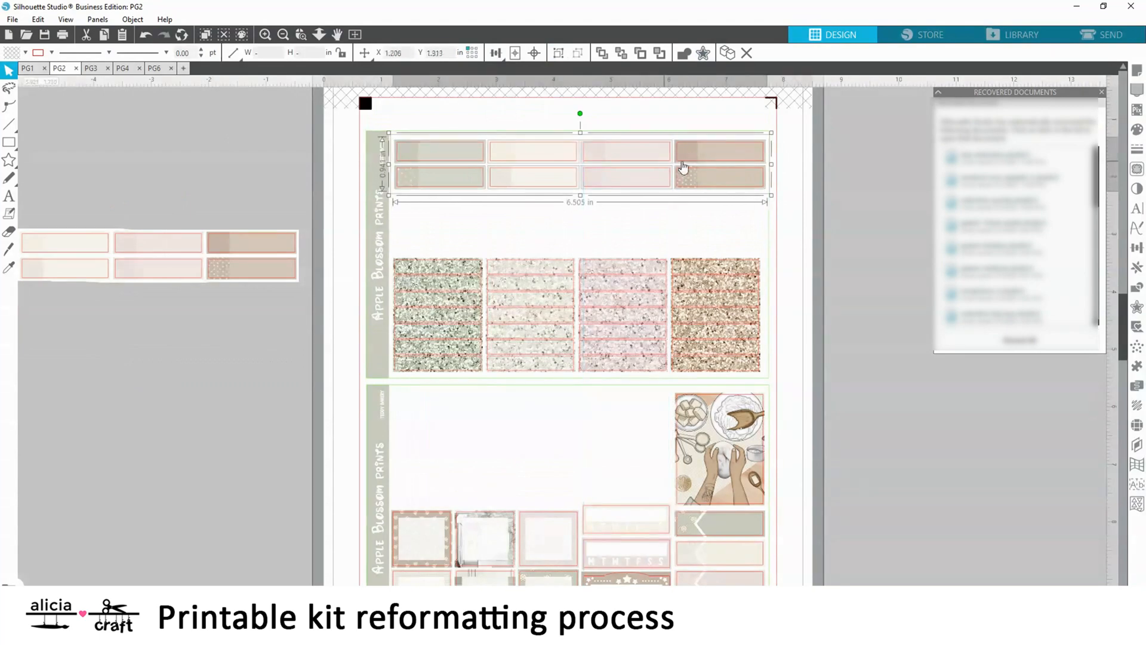
left_click(1137, 268)
left_click(1067, 142)
left_click(827, 248)
scroll(832, 293, "down", 1)
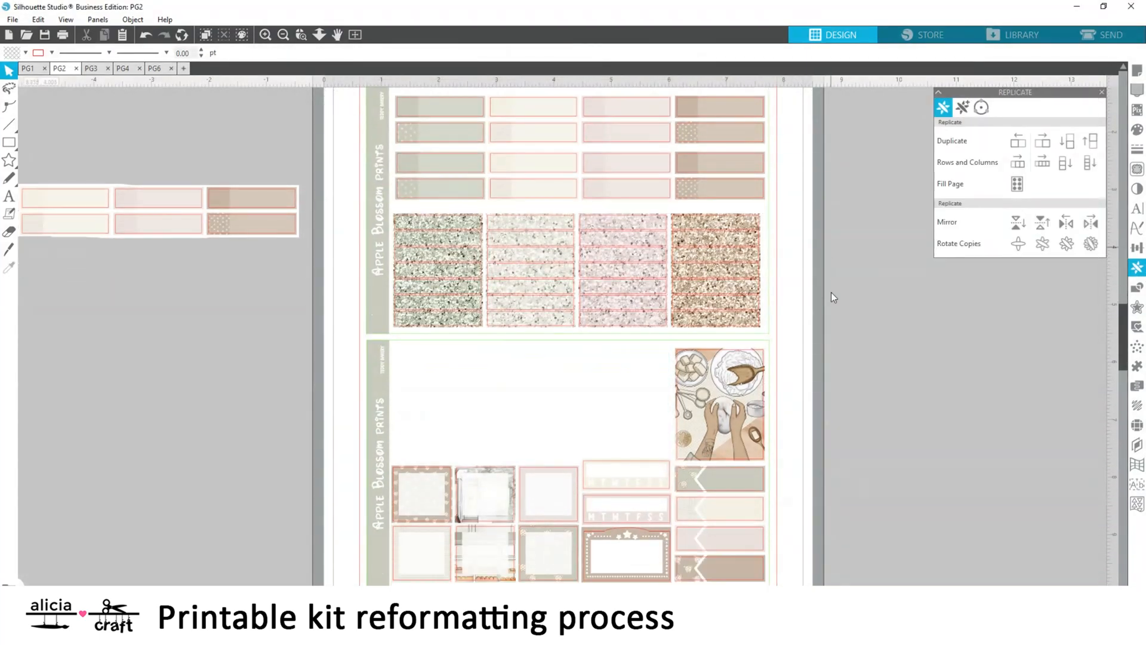
left_click(145, 41)
left_click(145, 40)
left_click(145, 40)
Set another copy of the two-row label block beside PG2, below the first, and duplicate it downward twice
right_click(224, 244)
left_click(251, 297)
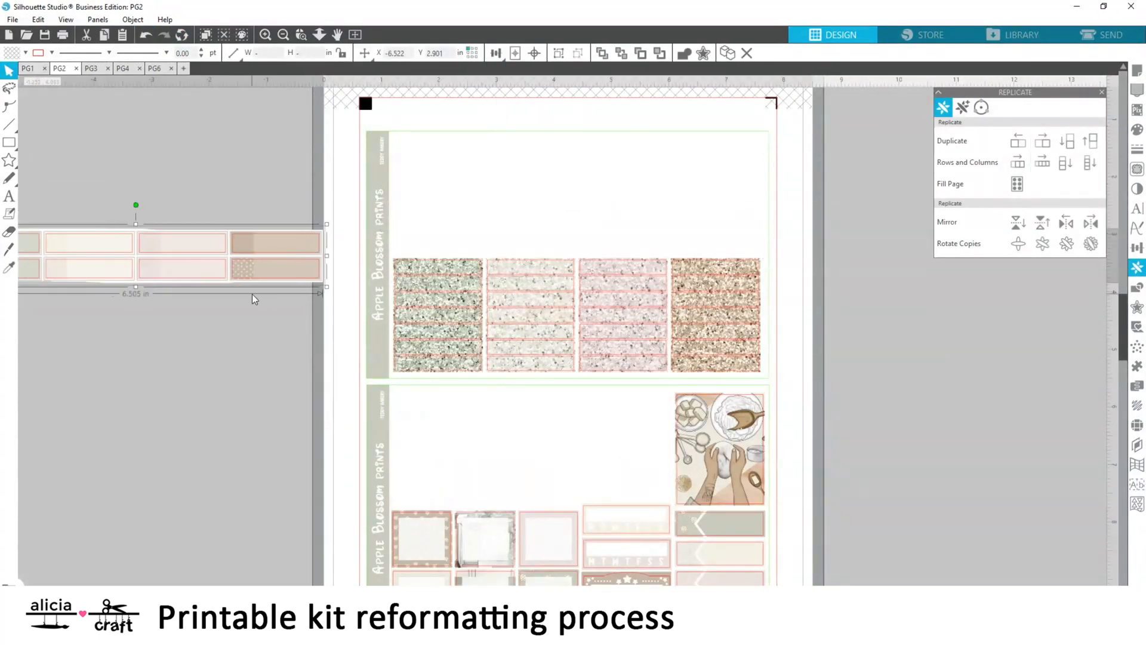
left_click_drag(250, 274, 233, 388)
scroll(597, 329, "left", 4)
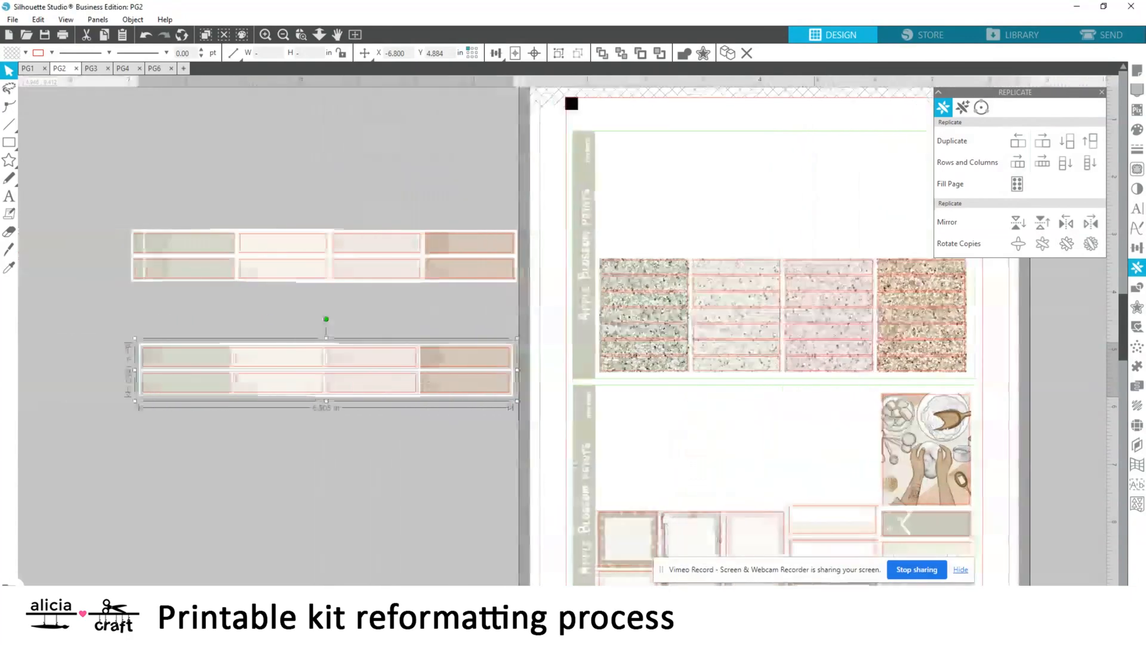
left_click(1066, 142)
left_click(1067, 141)
Nudge the two lower label blocks up to close the gaps between the stacked rows
left_click_drag(116, 360, 512, 478)
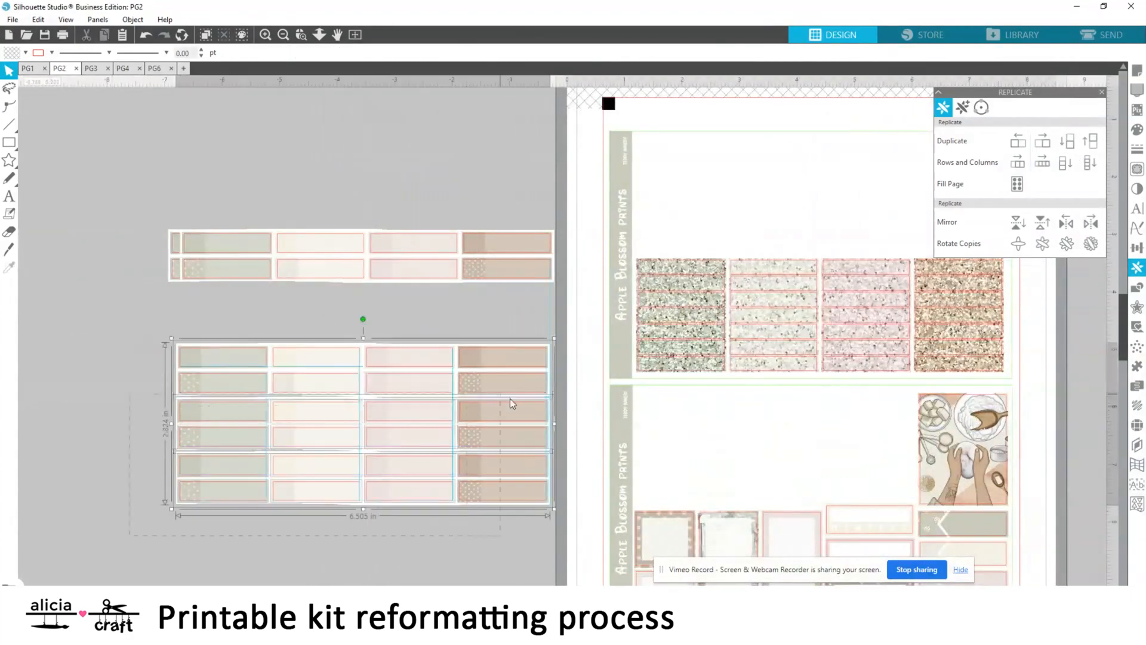
left_click(512, 385, "shift")
key("Up")
key("Up")
key("Up")
key("Up")
key("Up")
key("Up")
left_click(267, 526)
left_click(299, 488)
key("Up")
key("Up")
key("Up")
key("Up")
key("Up")
key("Up")
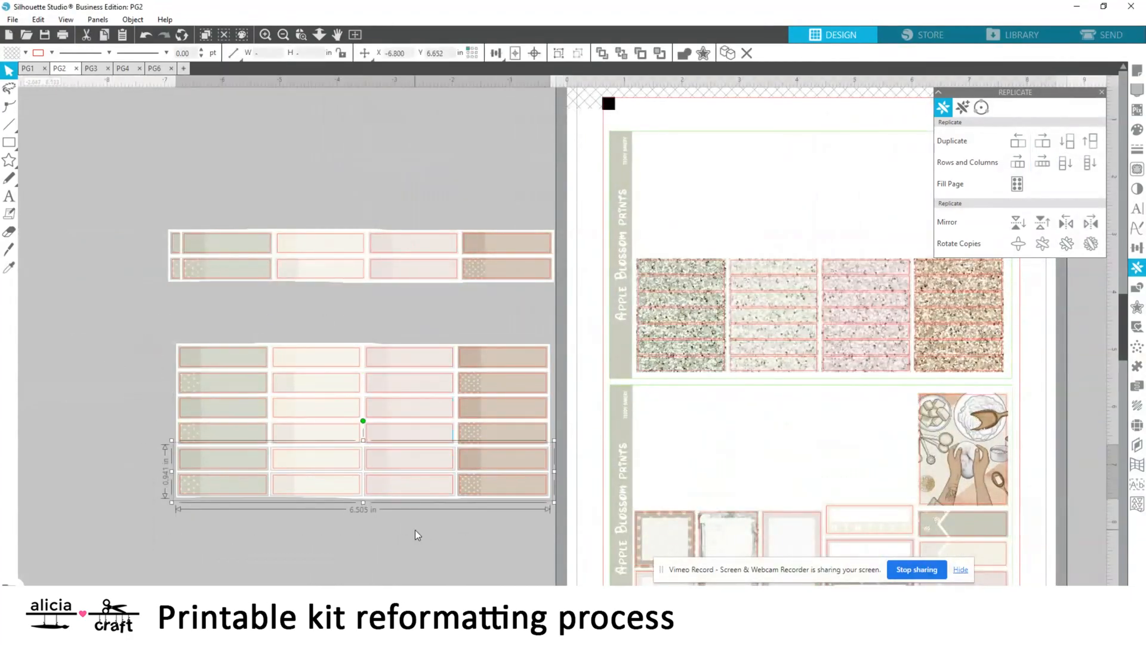
left_click(418, 535)
Erase the bottom row of the stacked labels with the eraser size set to 1.000
left_click(9, 231)
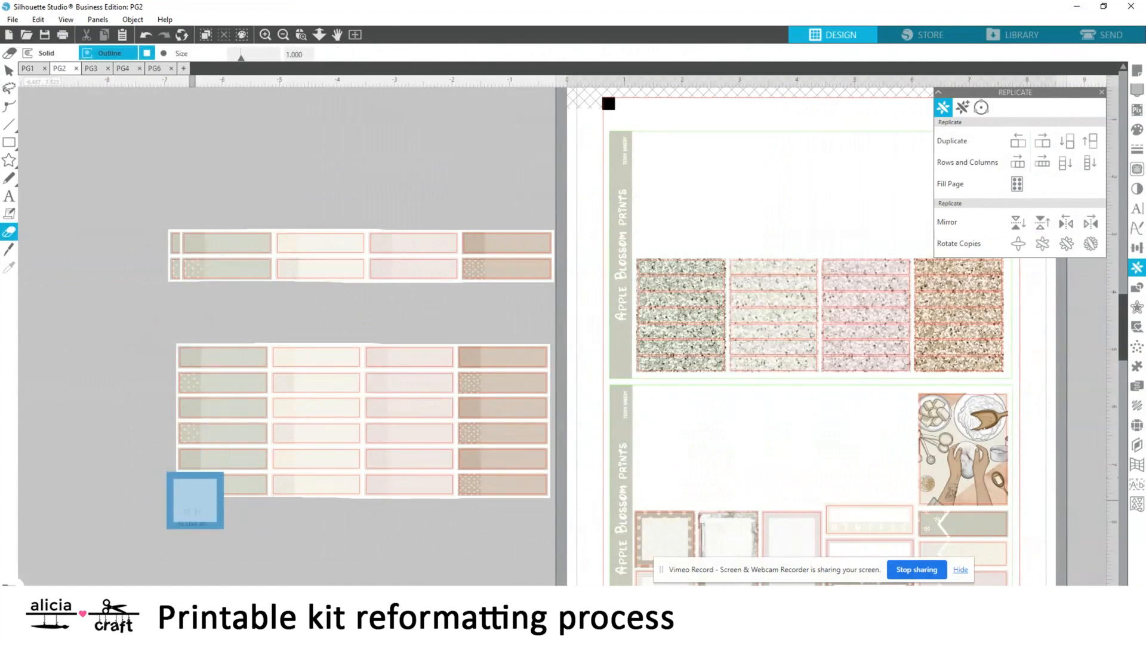
left_click_drag(195, 500, 532, 501)
left_click(8, 70)
Try fitting the five-row label stack above PG2's glitter rows and move it back beside the page
left_click(218, 442)
scroll(689, 440, "up", 2)
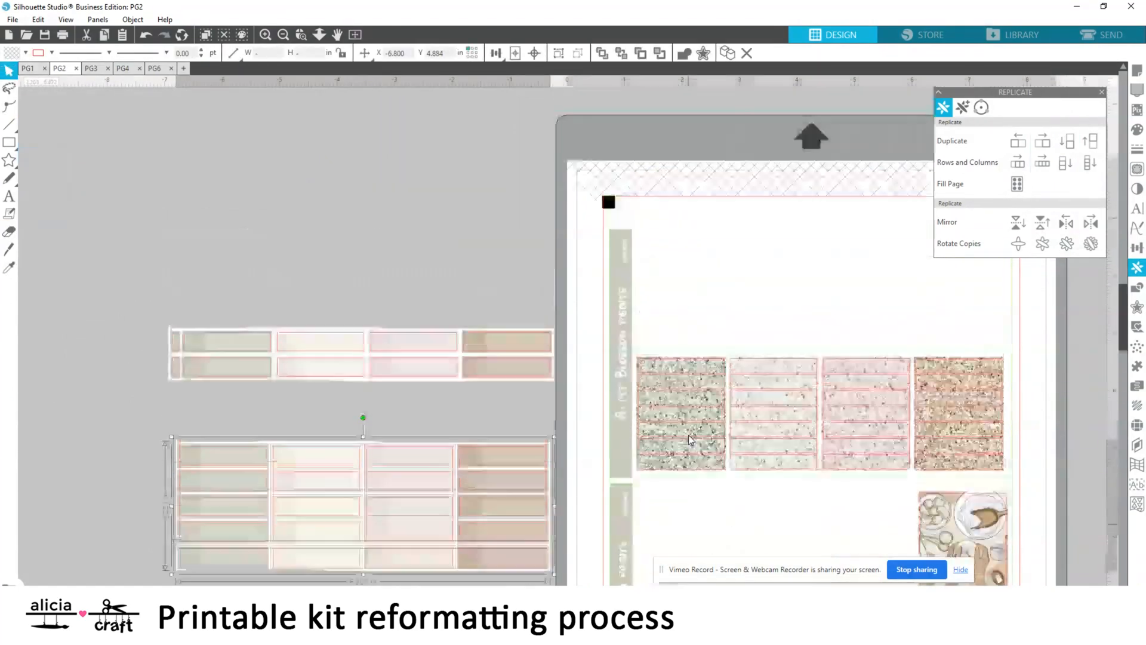
left_click_drag(284, 527, 742, 315)
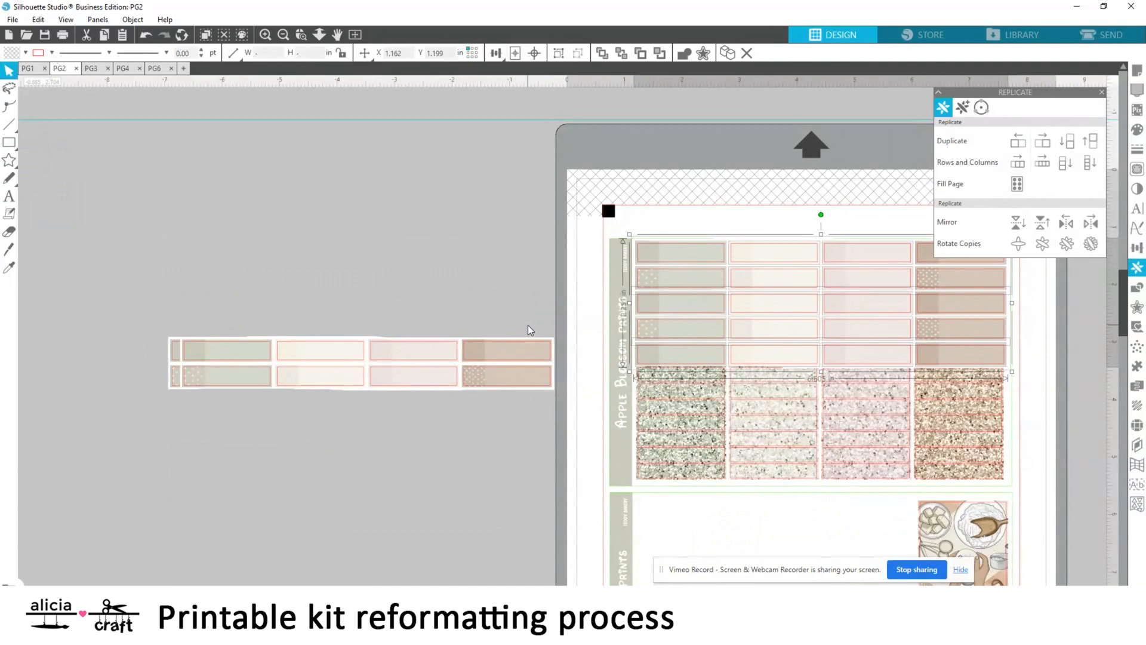
left_click(528, 325)
left_click(147, 35)
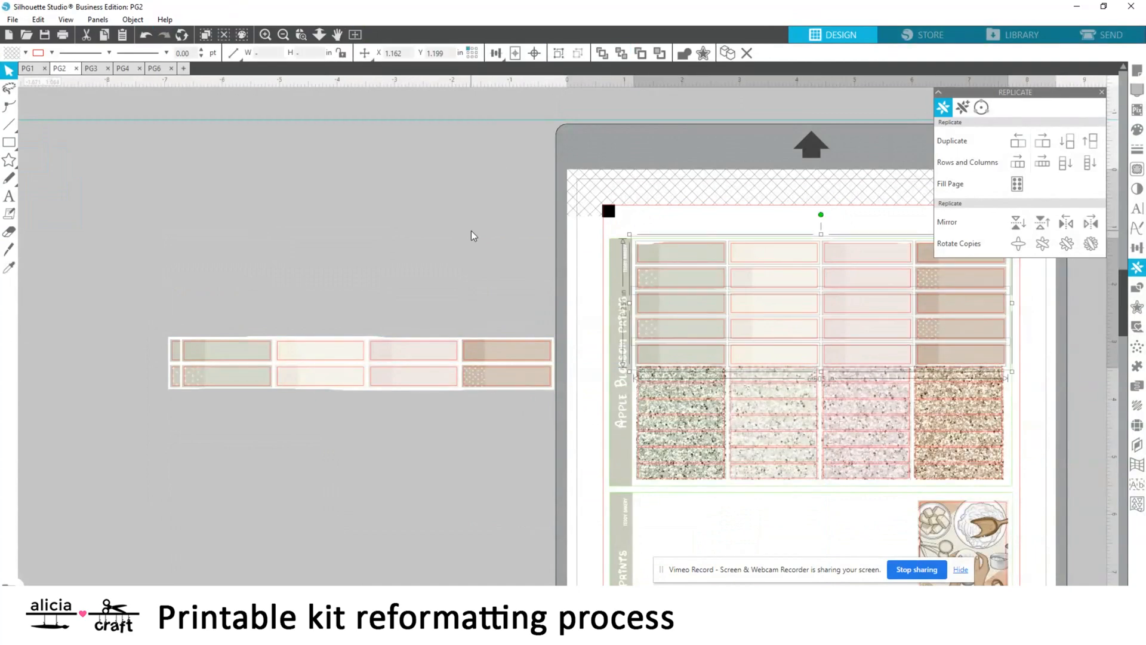
left_click_drag(738, 233, 544, 233)
left_click_drag(690, 305, 208, 258)
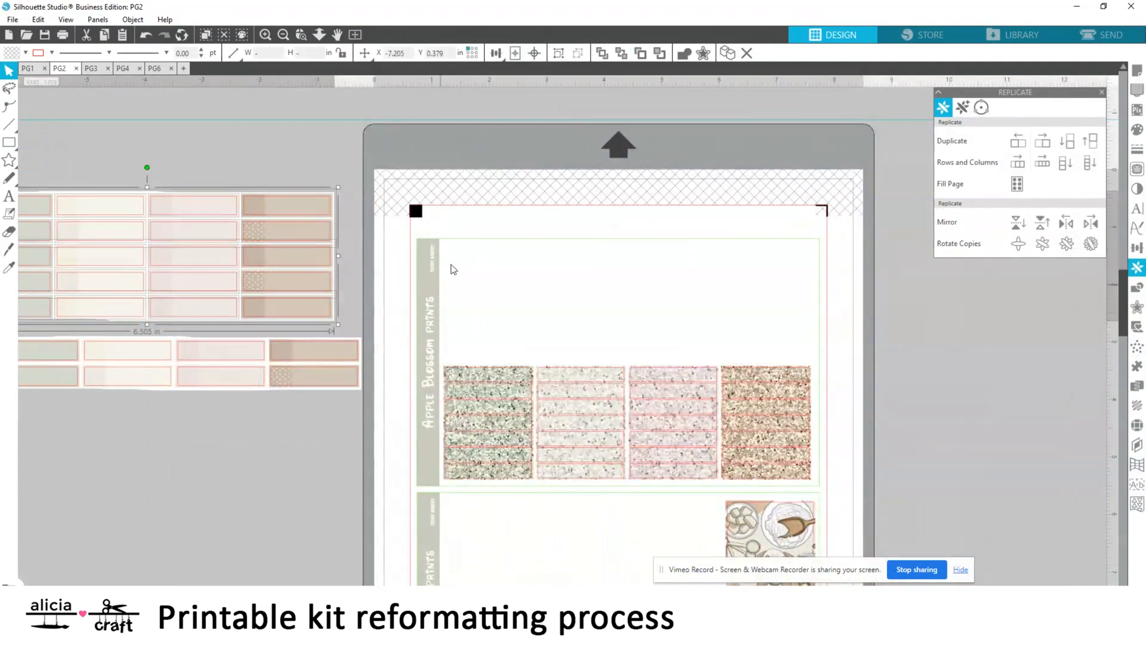
left_click(9, 231)
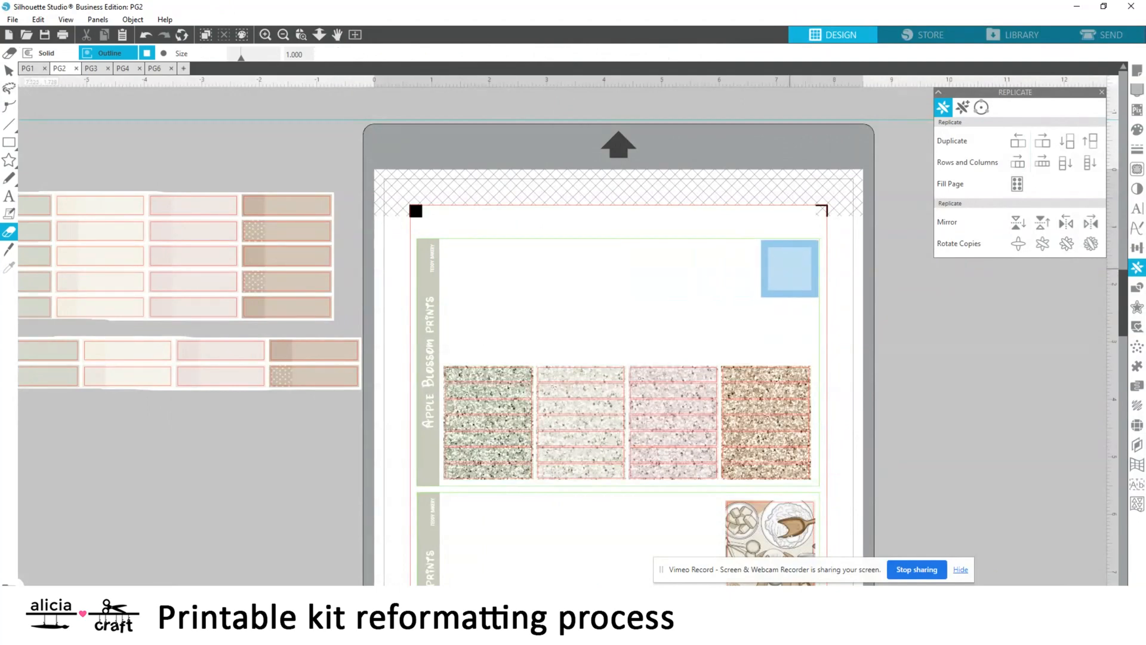
left_click(9, 71)
left_click_drag(381, 173, 50, 279)
scroll(461, 559, "left", 3)
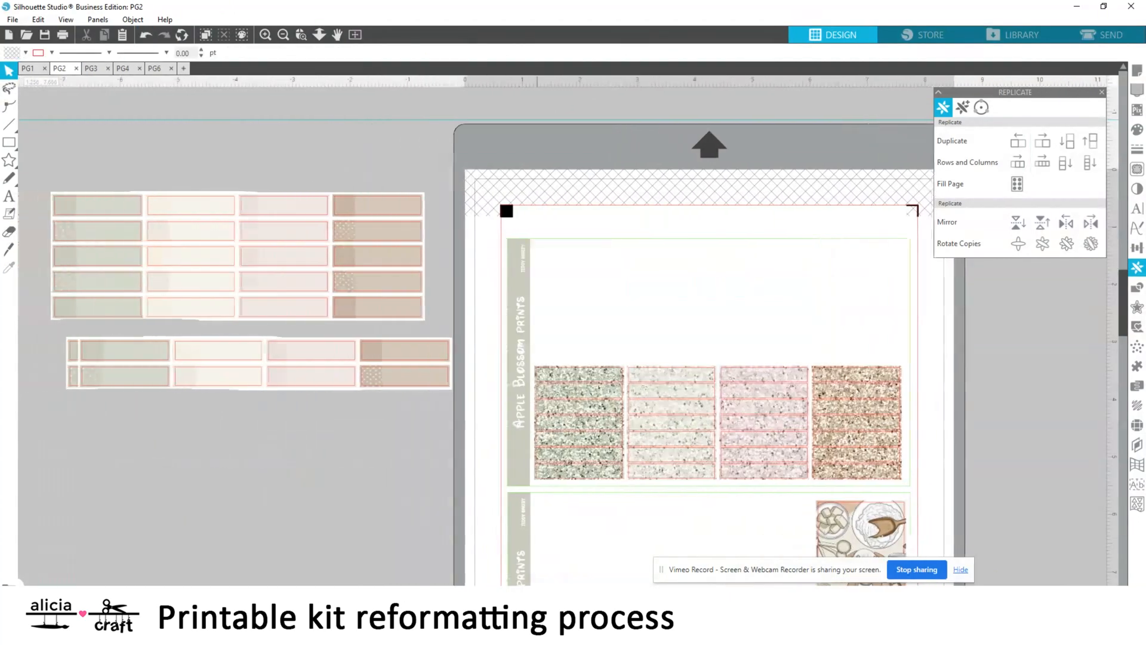
Fit the five-row label stack above PG2's glitter rows and check the page's cut lines
left_click_drag(94, 223, 574, 270)
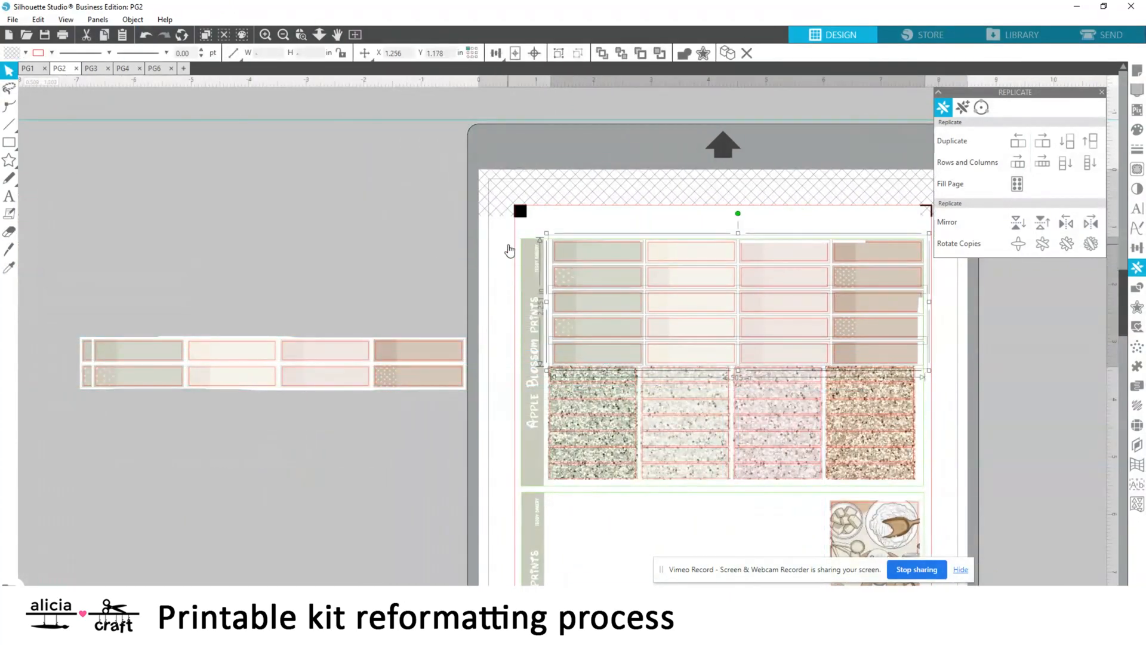
left_click(389, 226)
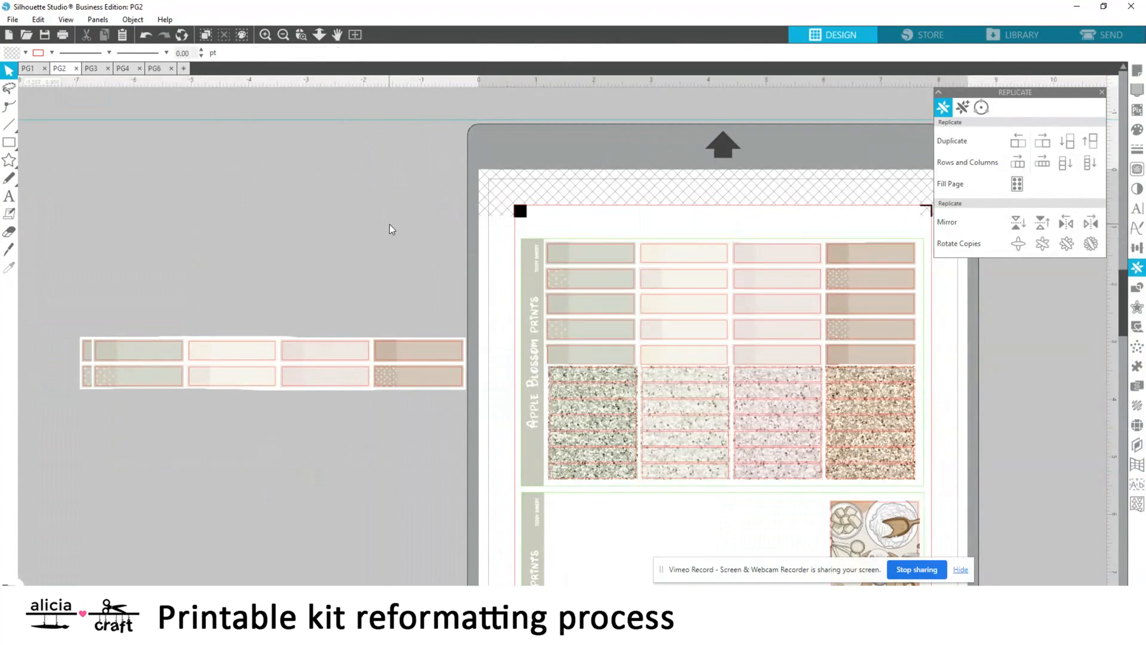
left_click(283, 34)
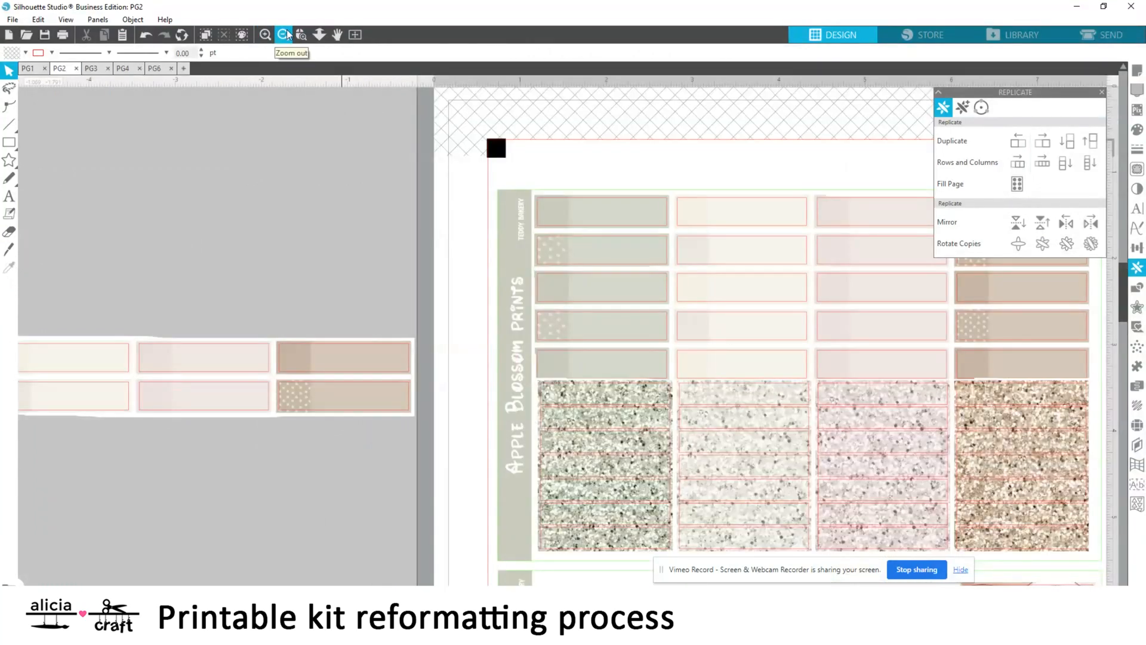
left_click(286, 34)
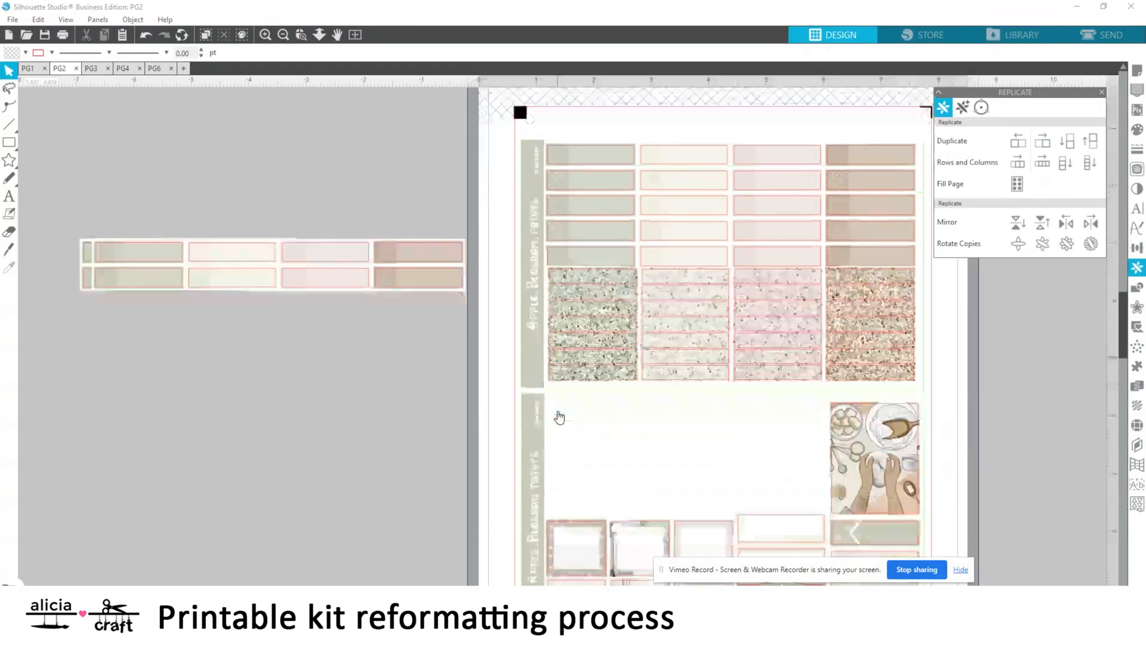
left_click(288, 39)
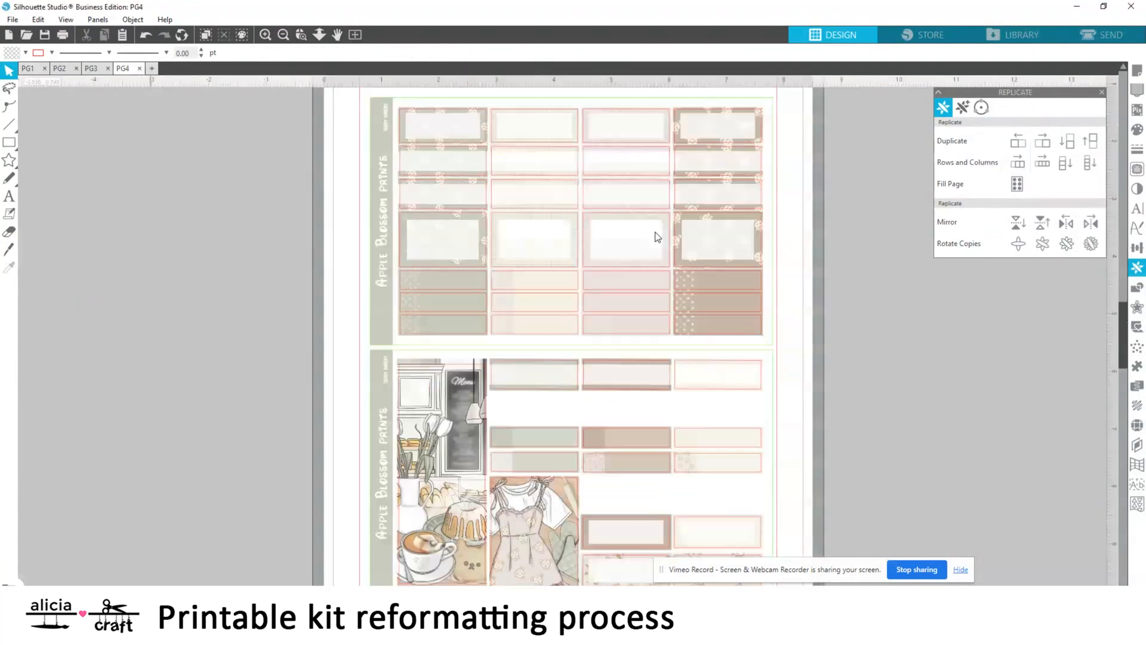
Paste the four-label strip beside PG4 and trim a second copy to its first three labels with the eraser
right_click(222, 278)
left_click(250, 331)
left_click_drag(257, 213, 257, 341)
left_click_drag(378, 110, 508, 110)
mouse_move(326, 337)
left_mouse_down()
mouse_move(337, 337)
mouse_move(298, 412)
left_mouse_up()
left_click(9, 250)
left_click(9, 232)
left_click_drag(340, 444, 380, 443)
left_click(9, 71)
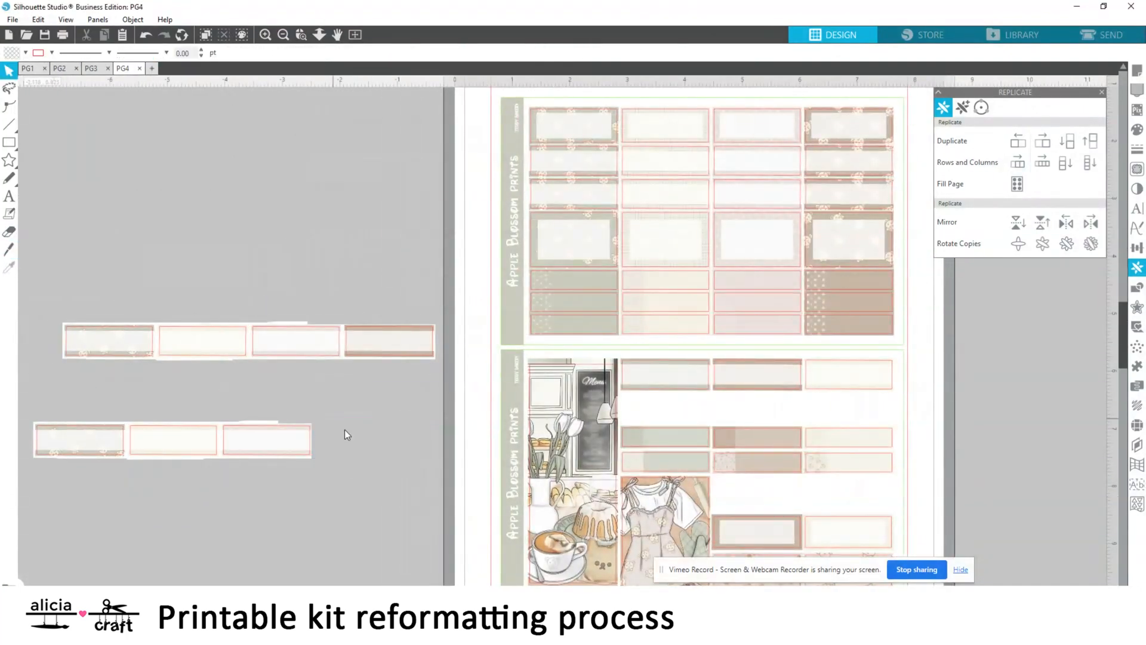
Place the three-label strip in the gap below the top row of PG4's lower sheet and nudge it into line
left_click_drag(68, 439, 653, 406)
key("Up")
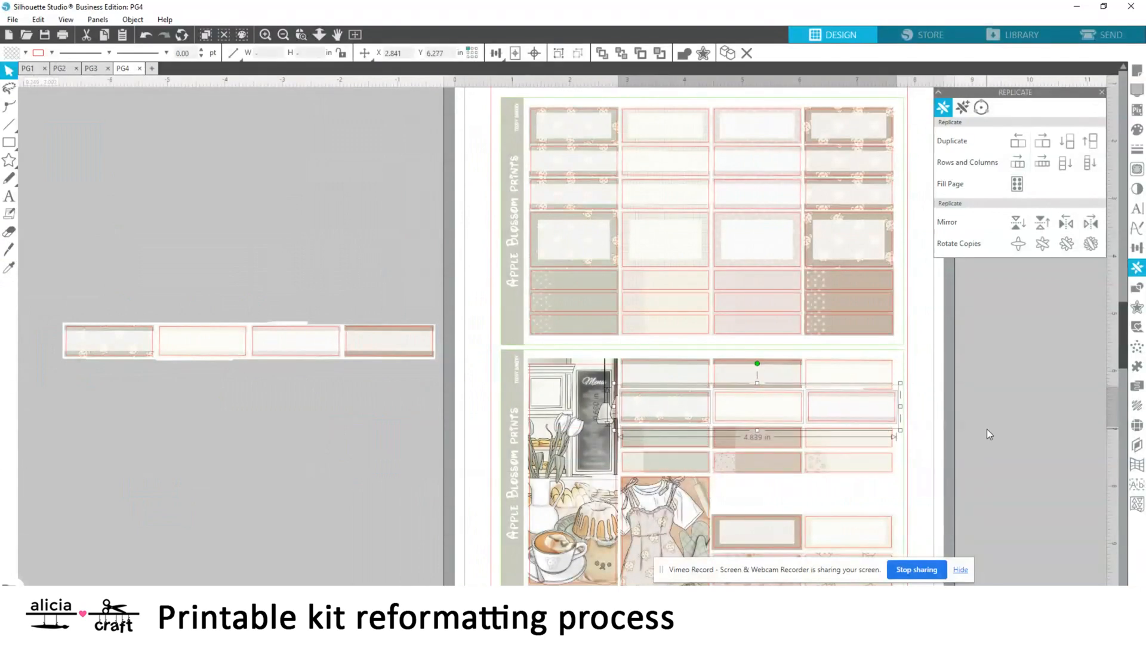
key("Down")
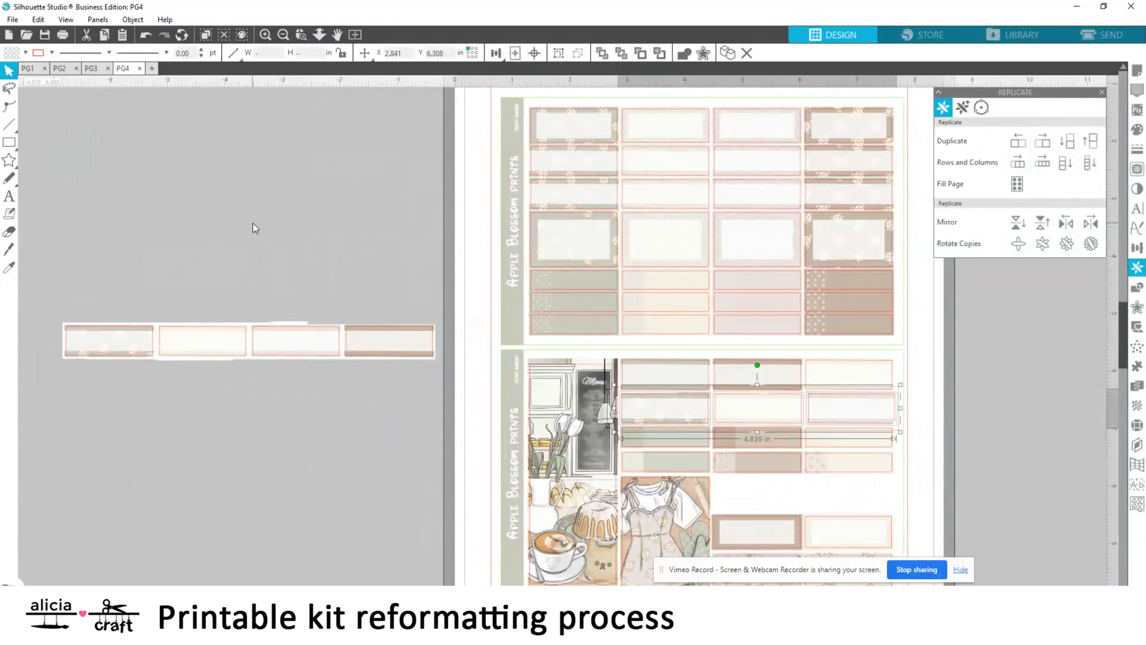
left_click(252, 223)
Copy the four-label strip again beside PG4 and erase the copy's first two labels
scroll(926, 413, "down", 3)
left_click(64, 264)
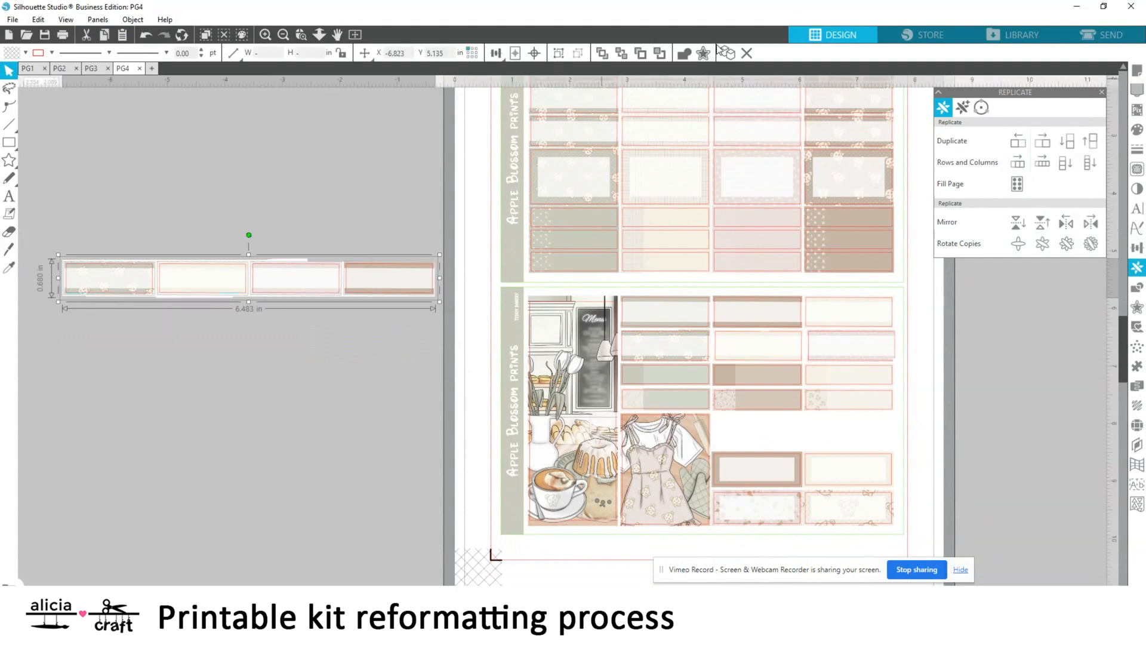
key("ctrl+c")
key("ctrl+v")
left_click(150, 352)
mouse_move(230, 414)
left_mouse_down()
mouse_move(271, 410)
mouse_move(47, 402)
left_mouse_up()
left_click(9, 231)
left_click(9, 71)
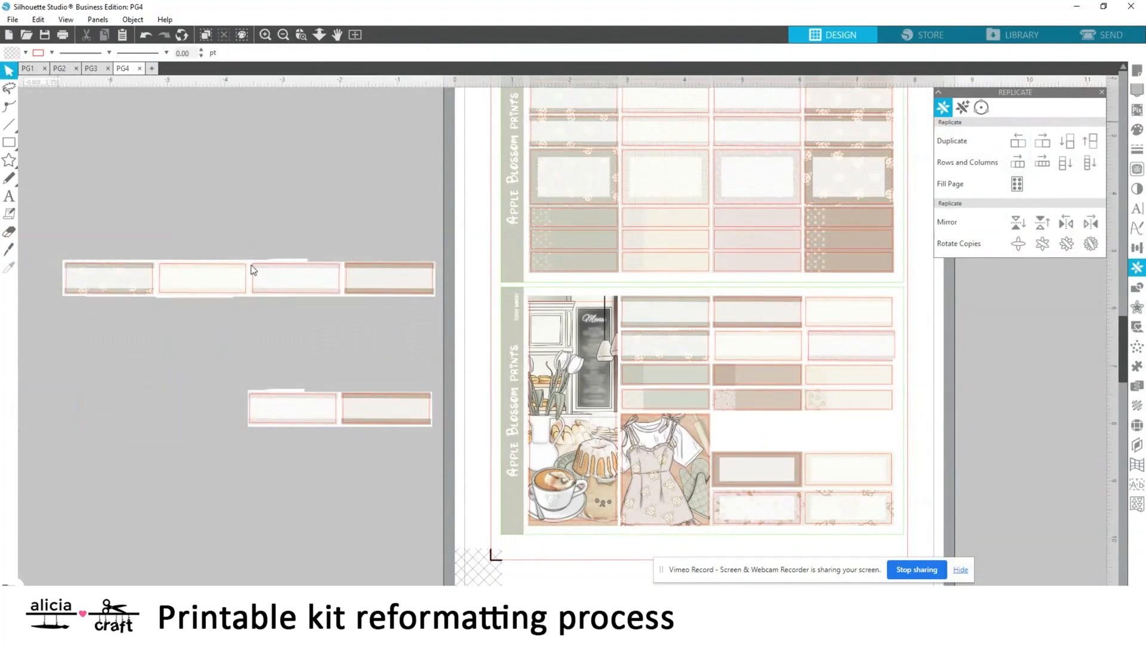
Place the two-label piece in the gap beside PG4's dress picture and delete the spare four-label strip
left_click(415, 420)
left_click_drag(416, 420, 855, 433)
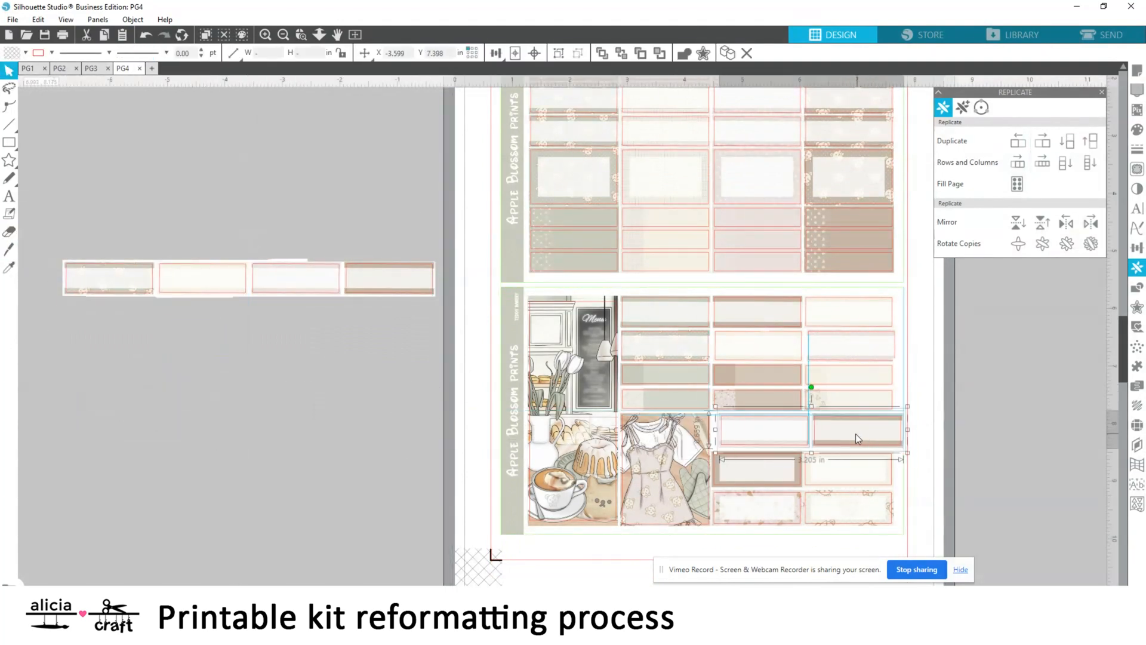
left_click(1023, 411)
scroll(1012, 411, "up", 3)
right_click(396, 406)
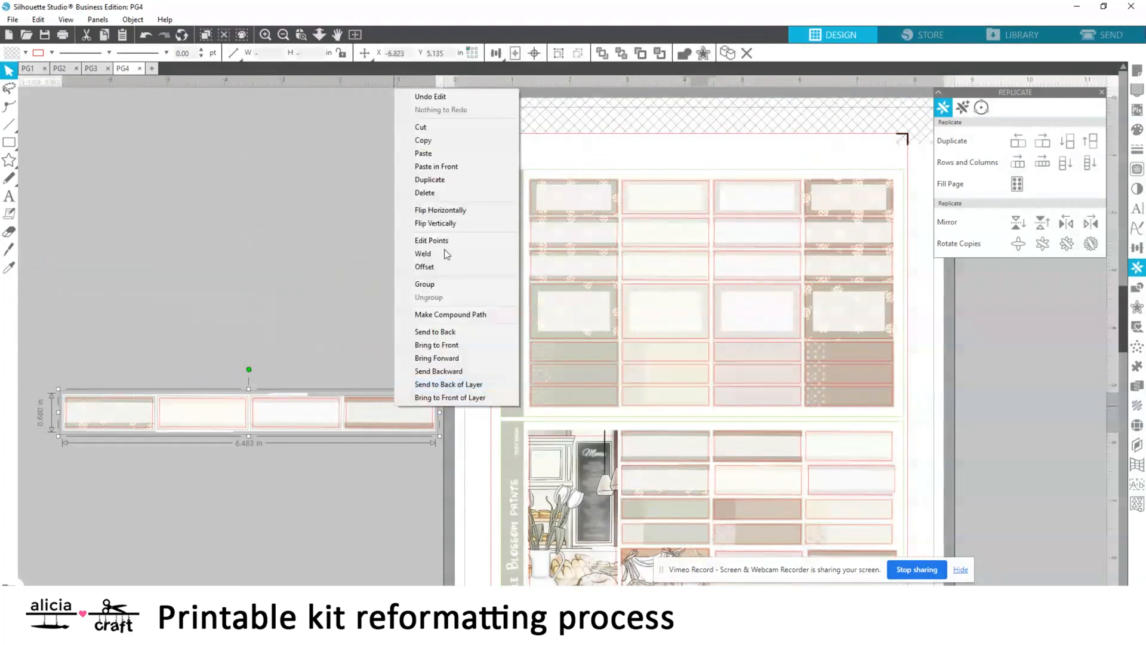
left_click(424, 193)
Save the page as PG4 edited in the Teddy Bakery folder
left_click(283, 35)
left_click(12, 20)
mouse_move(101, 129)
left_click(203, 129)
scroll(311, 412, "down", 4)
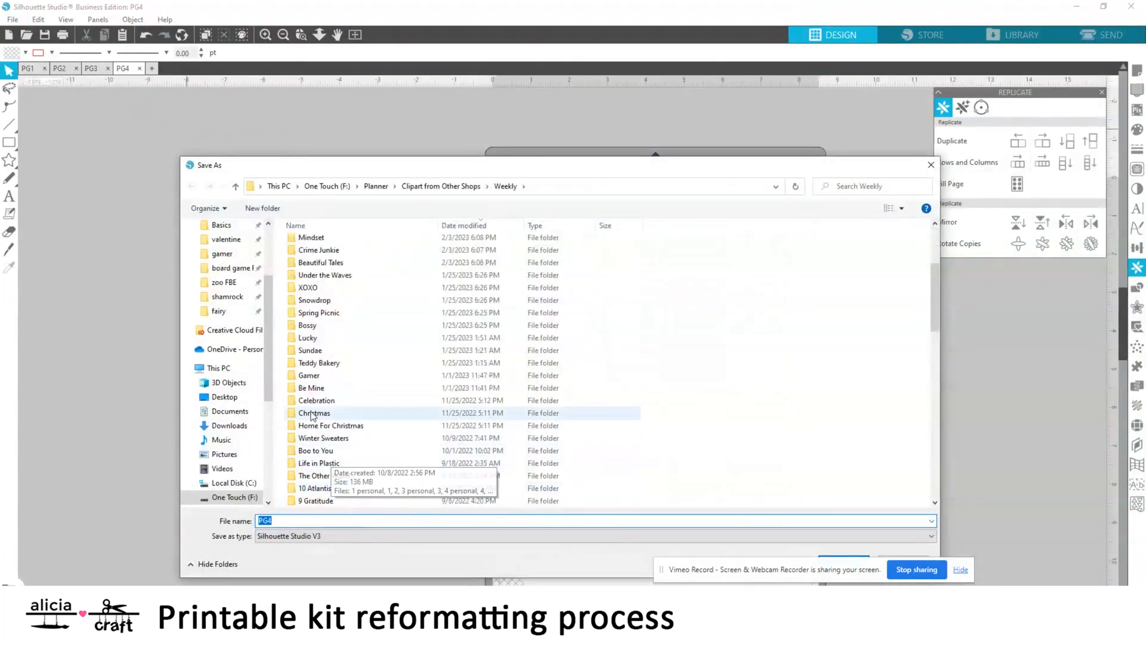
double_click(319, 363)
type("dited")
key("Return")
scroll(286, 326, "down", 1)
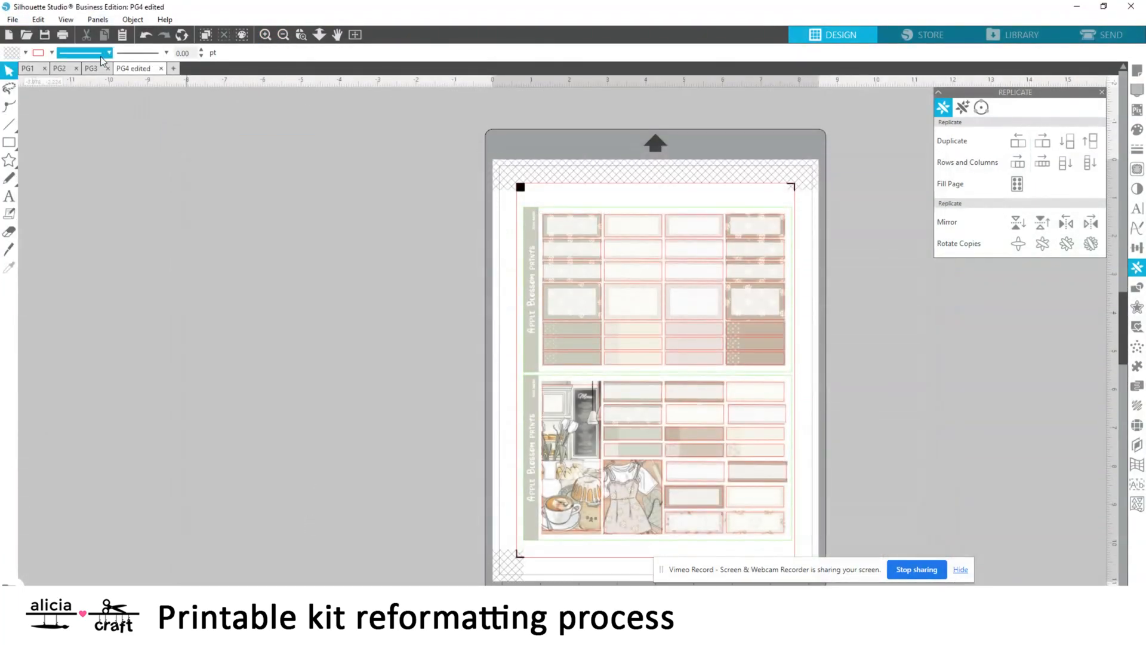
Paste the four-label strip beside the upper sheet of PG3
left_click(91, 68)
right_click(193, 303)
left_click(221, 357)
scroll(241, 495, "down", 4)
scroll(238, 495, "up", 1)
left_click_drag(215, 536, 156, 292)
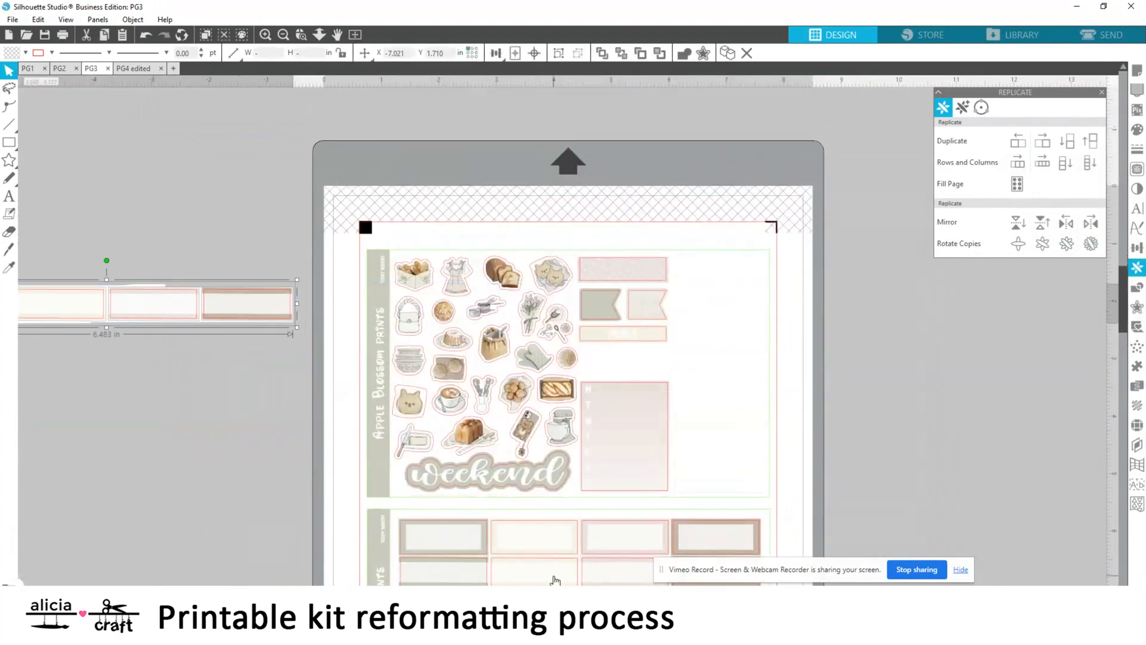
scroll(146, 198, "left", 4)
Stack four copies of the strip beside PG3, each lower one offset by one label so the four designs line up
left_click_drag(386, 301, 170, 408)
left_click(1068, 143)
key("Up")
key("Up")
key("Up")
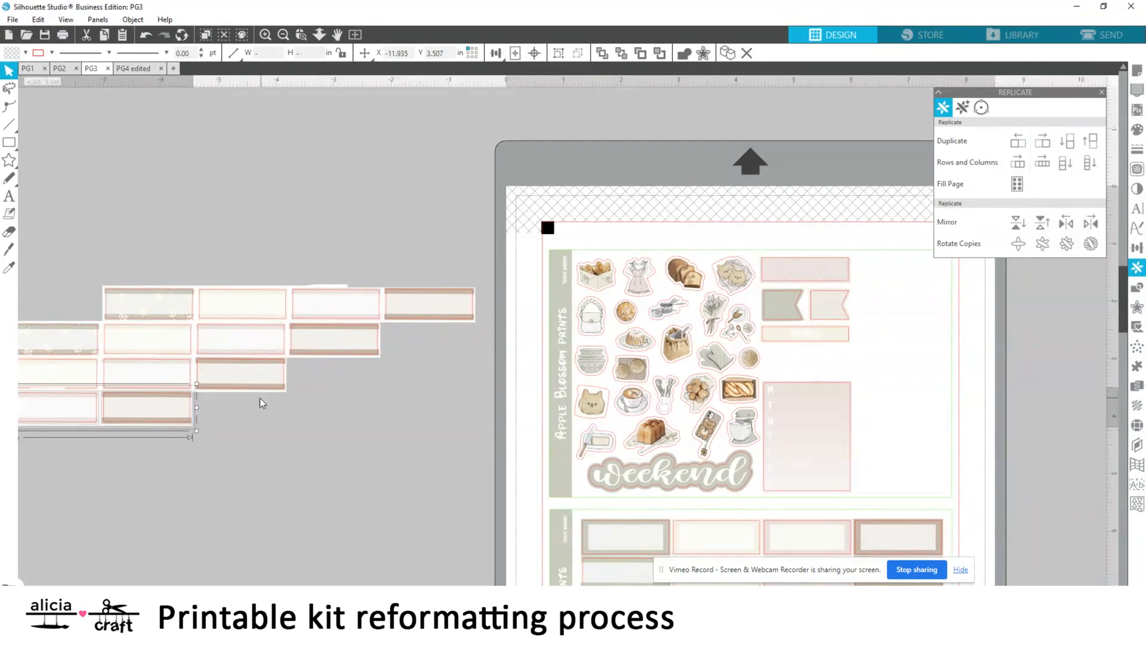
left_click(260, 416)
Erase the outer labels of the staggered strips at eraser size 1.000, keeping one column of four different labels
scroll(567, 329, "left", 4)
left_click(9, 232)
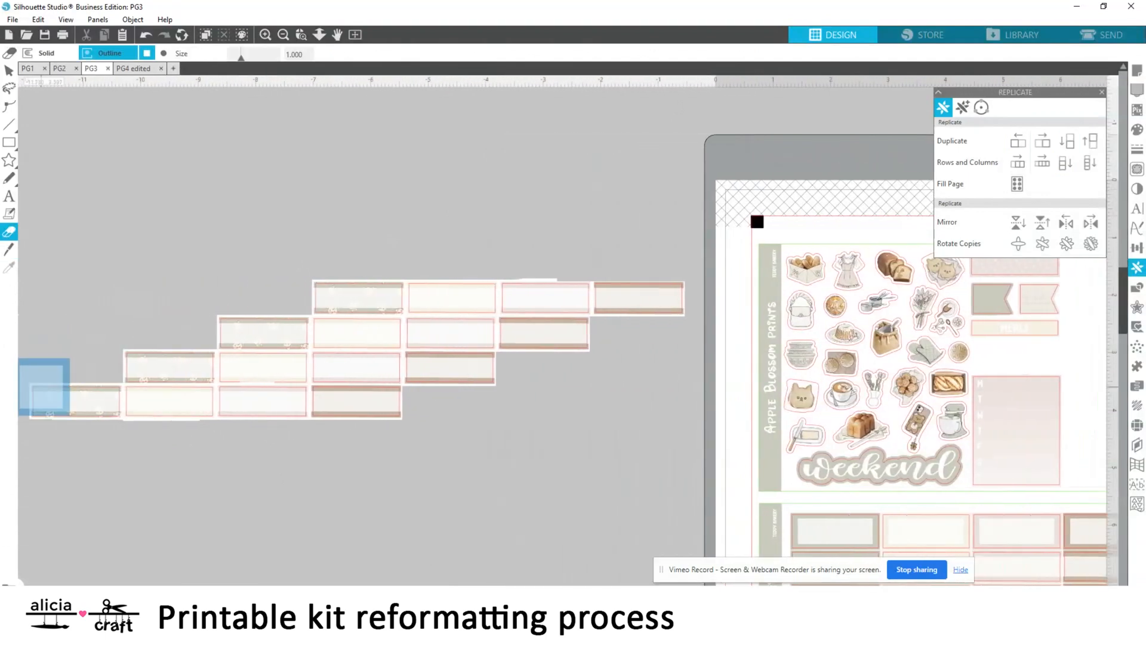
mouse_move(277, 332)
left_mouse_down()
mouse_move(279, 392)
mouse_move(238, 332)
mouse_move(222, 331)
mouse_move(291, 391)
left_mouse_up()
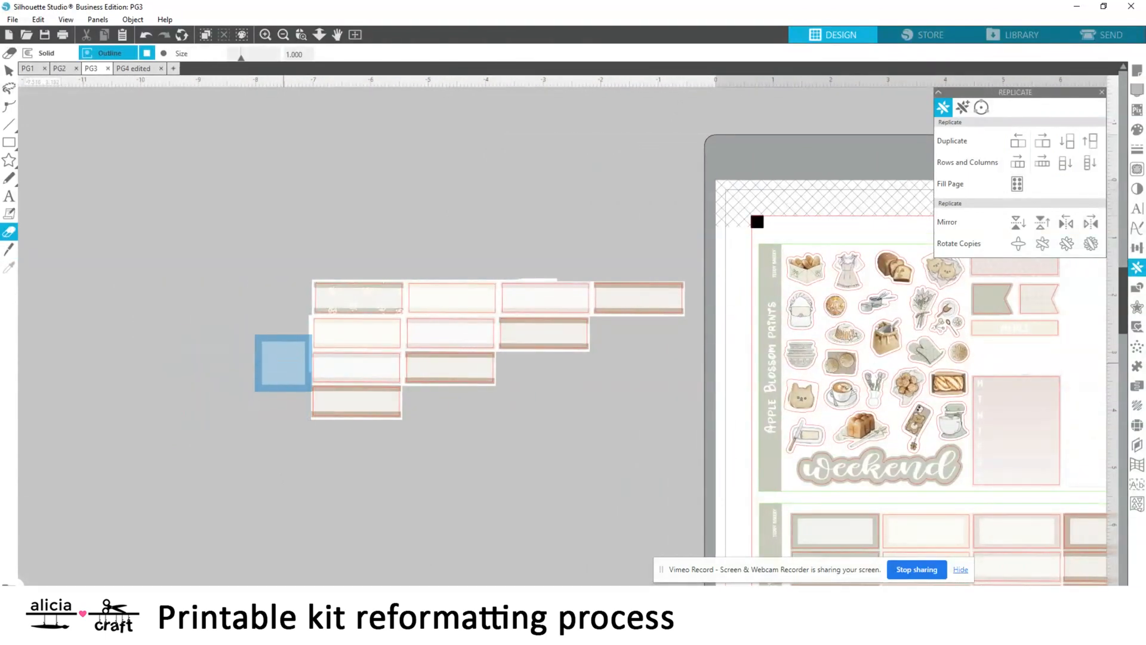
mouse_move(437, 299)
left_mouse_down()
mouse_move(431, 359)
mouse_move(432, 309)
mouse_move(452, 344)
mouse_move(573, 286)
mouse_move(664, 293)
left_mouse_up()
left_click(9, 70)
scroll(106, 311, "right", 4)
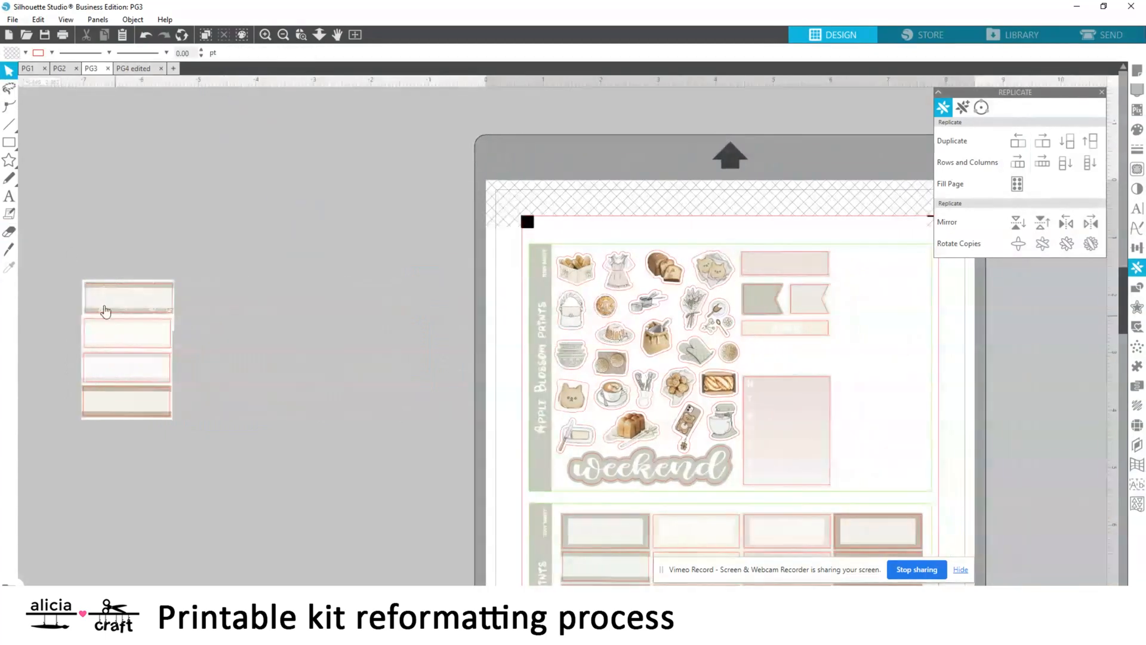
Place a copy of the four-label column beside the gradient box on PG3's upper sheet and nudge it outward
left_click_drag(105, 311, 402, 397)
scroll(402, 398, "right", 3)
left_click_drag(247, 428, 702, 407)
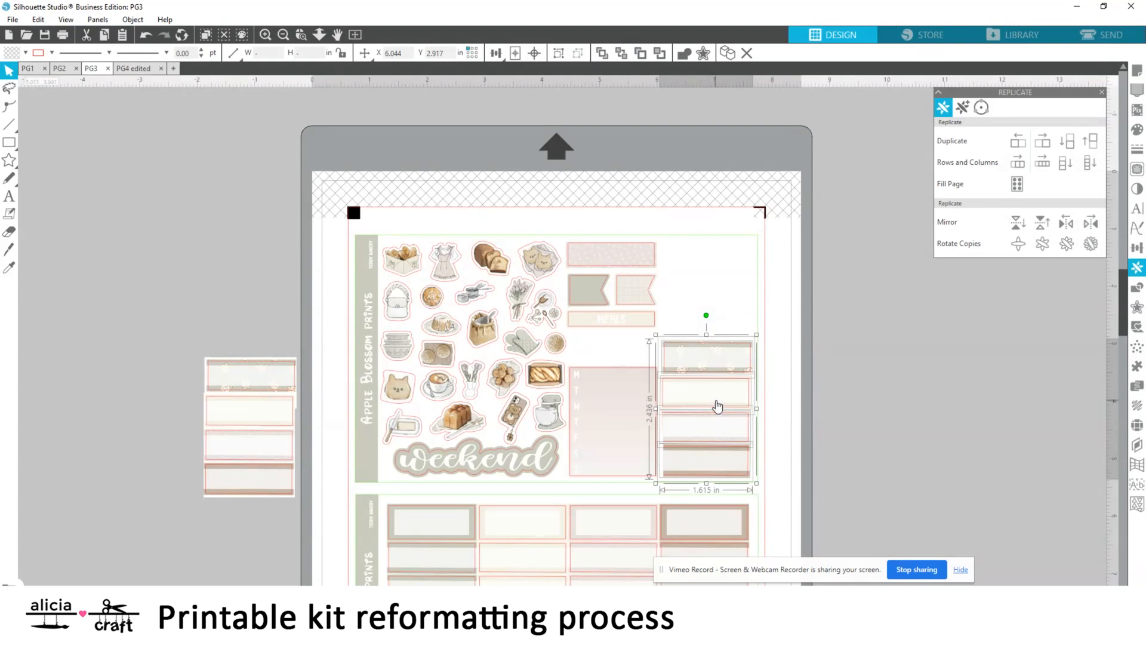
key("Right")
key("Right")
Duplicate the label column upward, move the copy off the page and erase its top label
left_click(1066, 141)
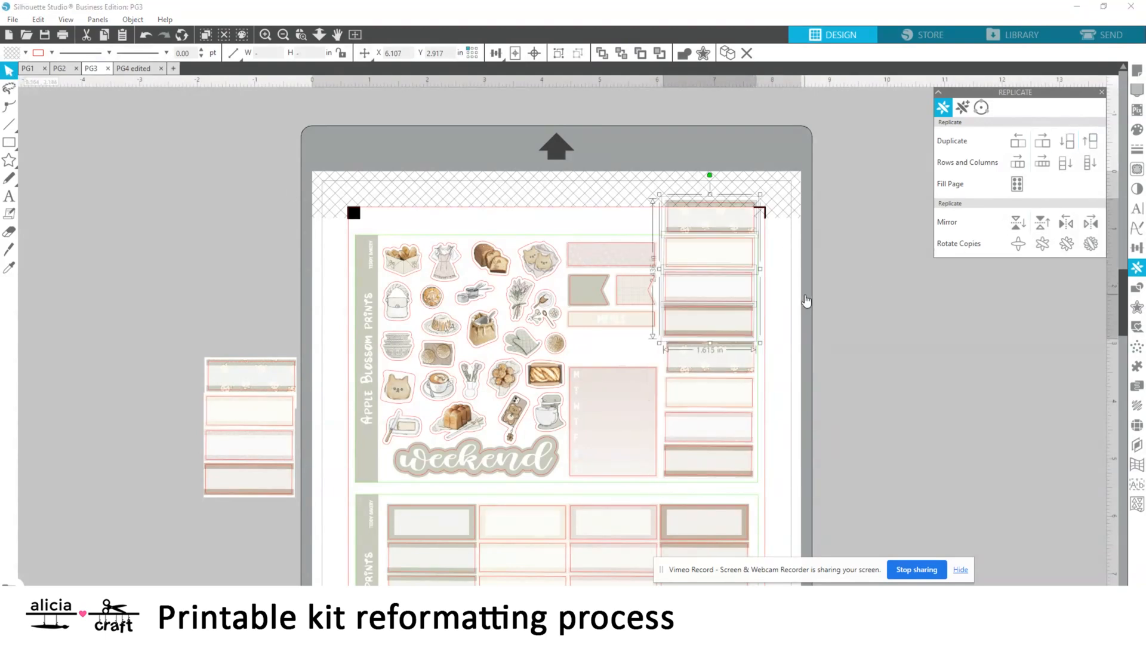
mouse_move(727, 265)
left_mouse_down()
mouse_move(903, 332)
mouse_move(891, 332)
left_mouse_up()
left_click(9, 231)
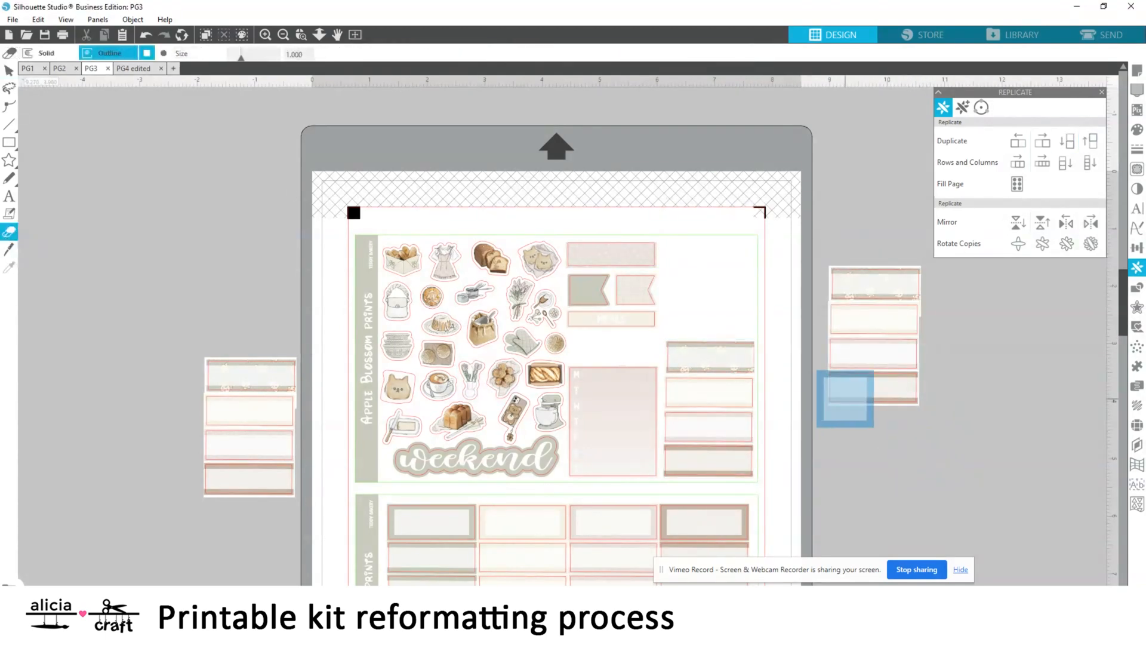
left_click_drag(848, 272, 899, 273)
Place the trimmed three-label column above the four labels on PG3 and clear the leftover sliver beside the page
left_click(9, 71)
left_click(881, 357)
left_click_drag(863, 337, 701, 273)
left_click(903, 307)
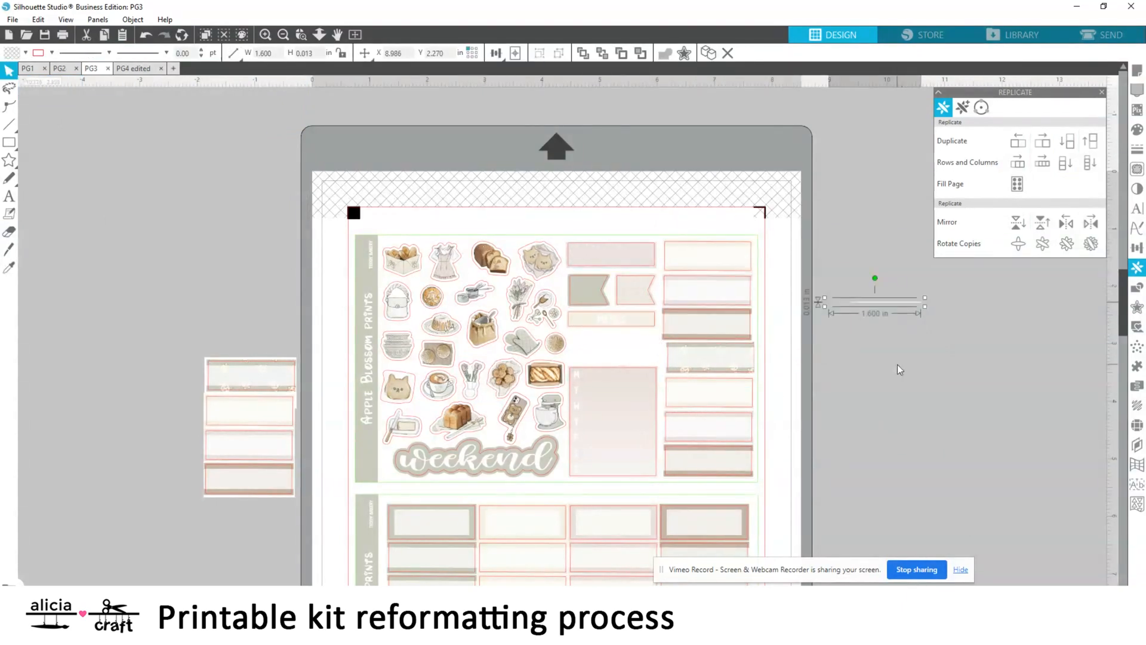
Fill the gap above PG3's gradient box with a single brown-edged label
scroll(696, 340, "down", 3)
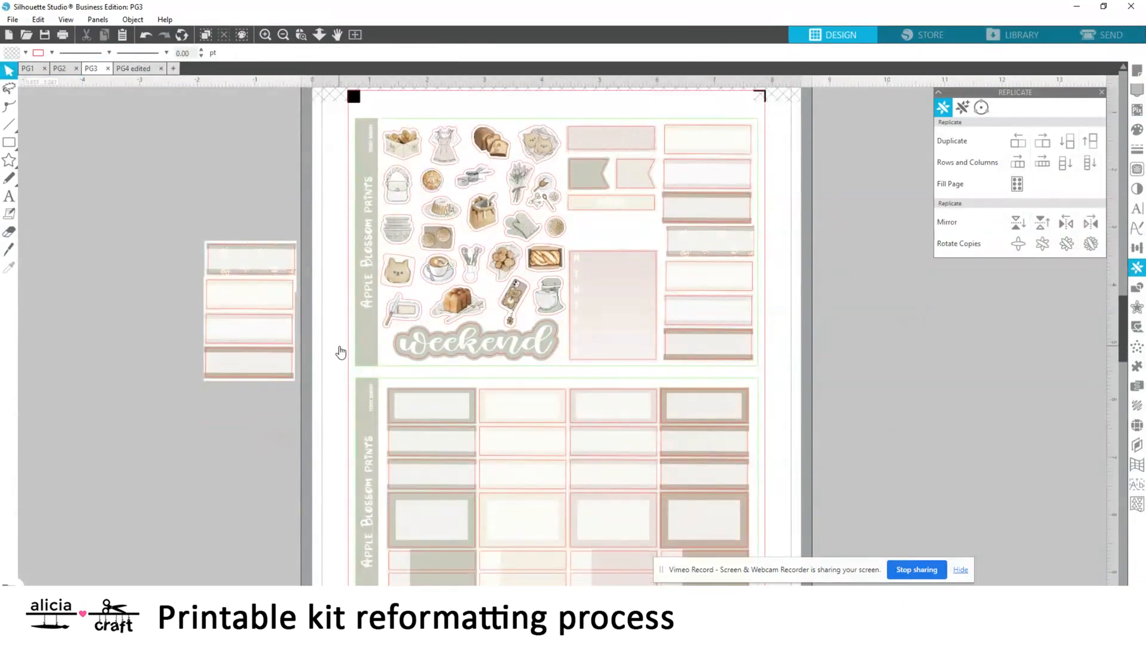
left_click_drag(32, 218, 624, 245)
left_click(273, 400)
left_click(268, 362)
left_click(896, 384)
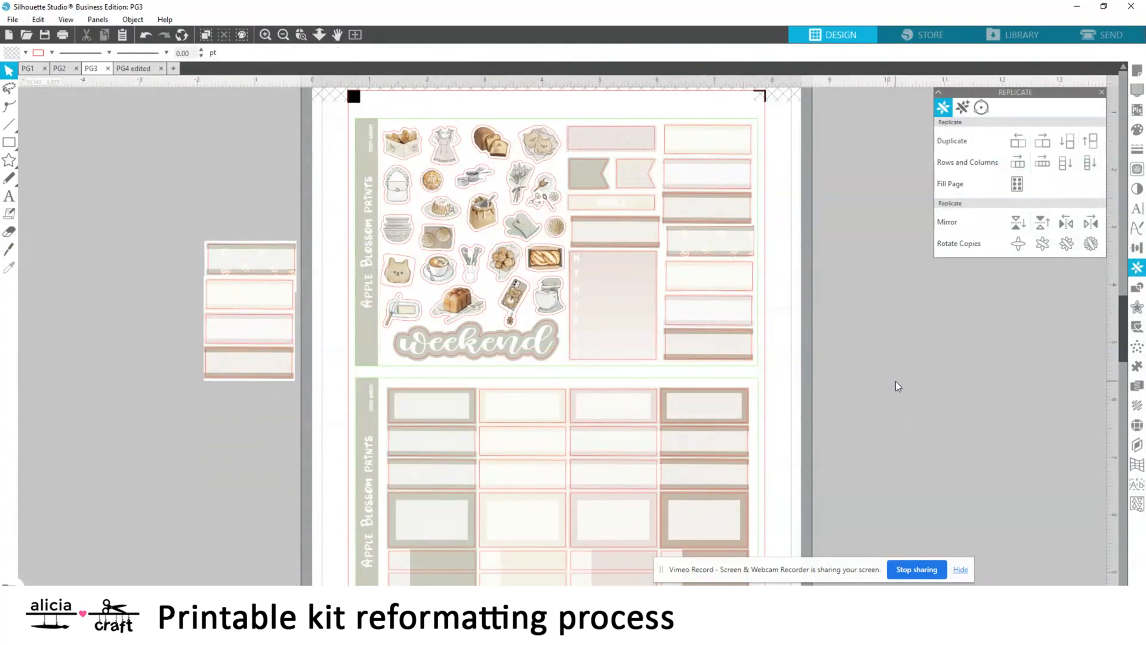
Save the page as PG3 edited and return to PG2
left_click(355, 35)
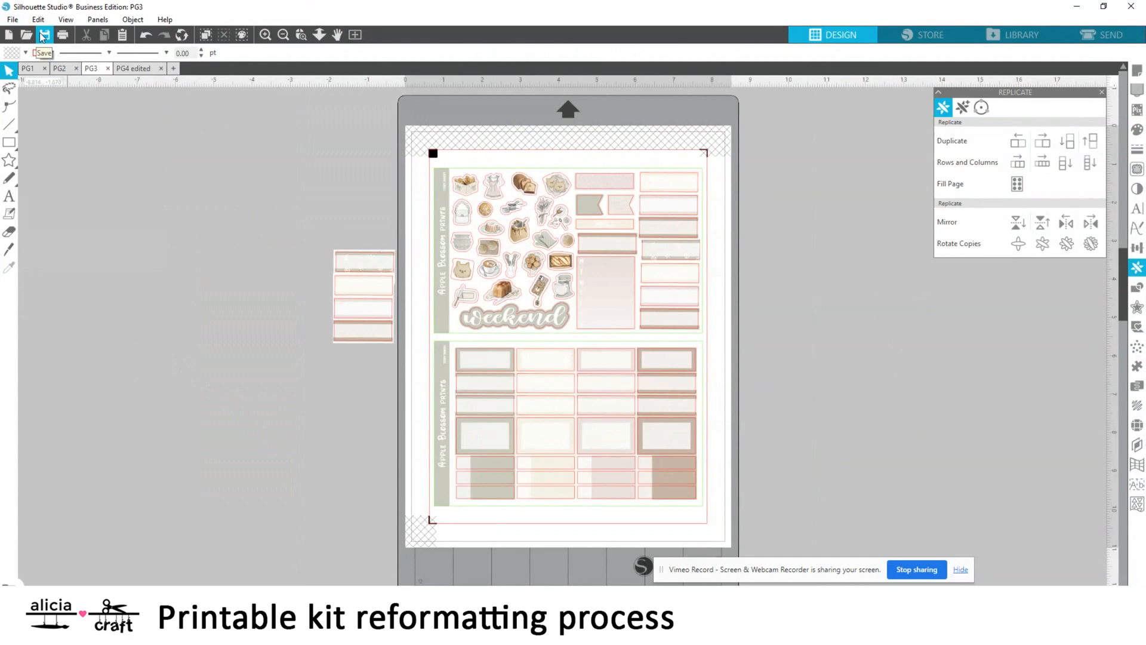
left_click(12, 19)
mouse_move(24, 128)
left_click(218, 127)
key("Return")
left_click(154, 68)
left_click(98, 69)
left_click(61, 69)
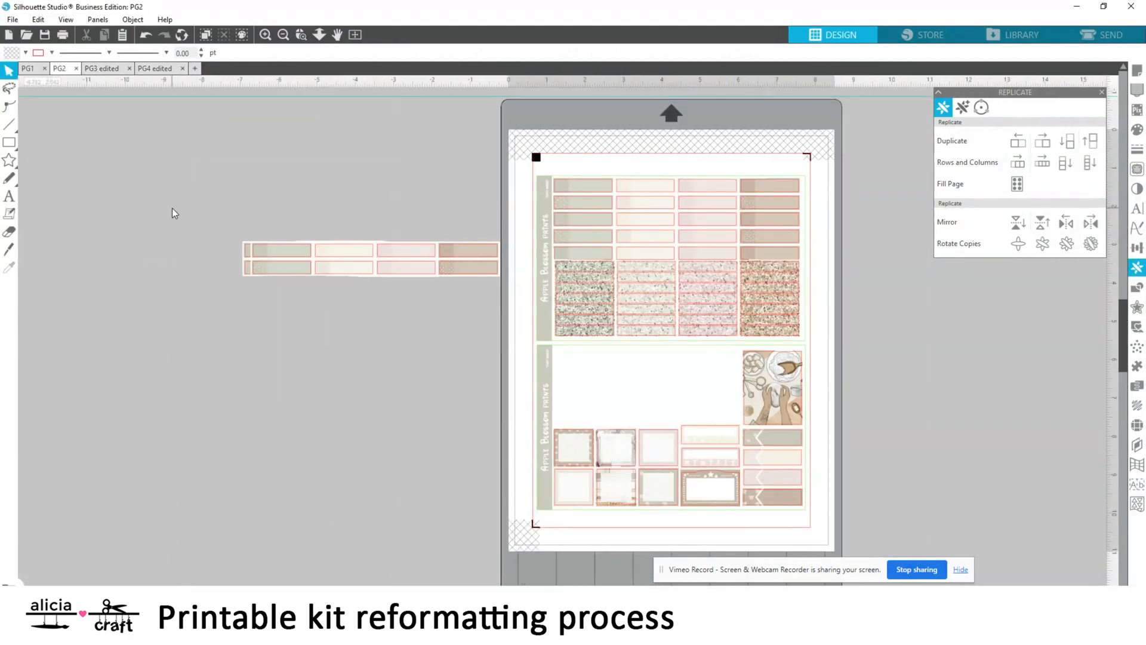
Try to reposition the leftover two-row label block and its outlines beside PG2
left_click_drag(248, 226, 439, 281)
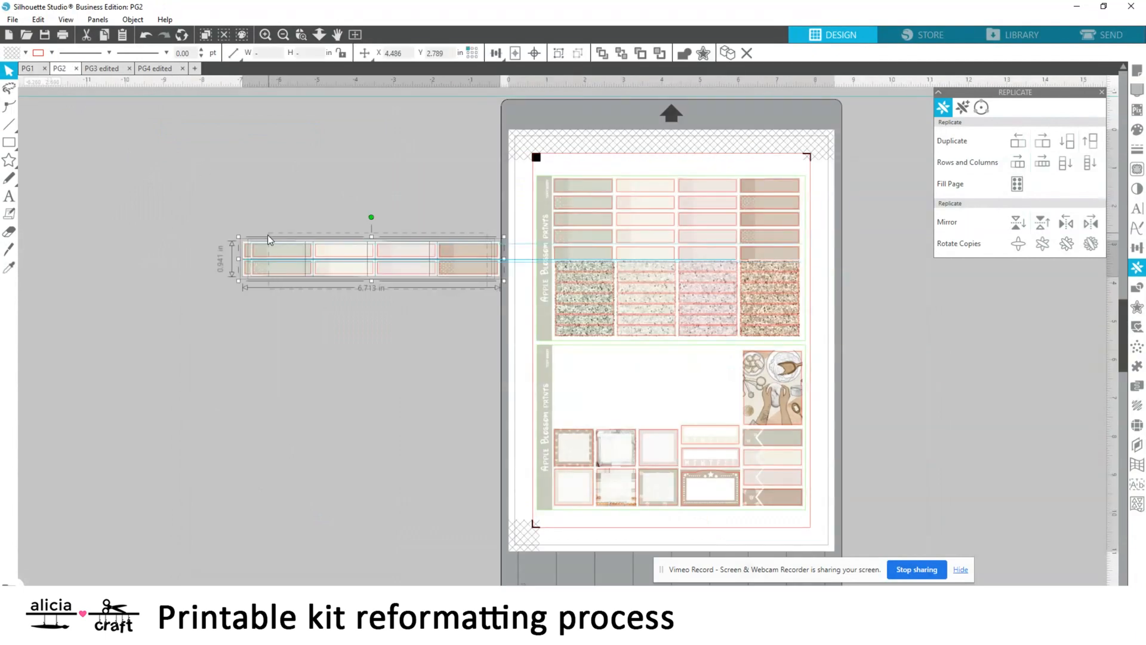
left_click(225, 371)
left_click_drag(266, 257, 238, 416)
left_click(145, 34)
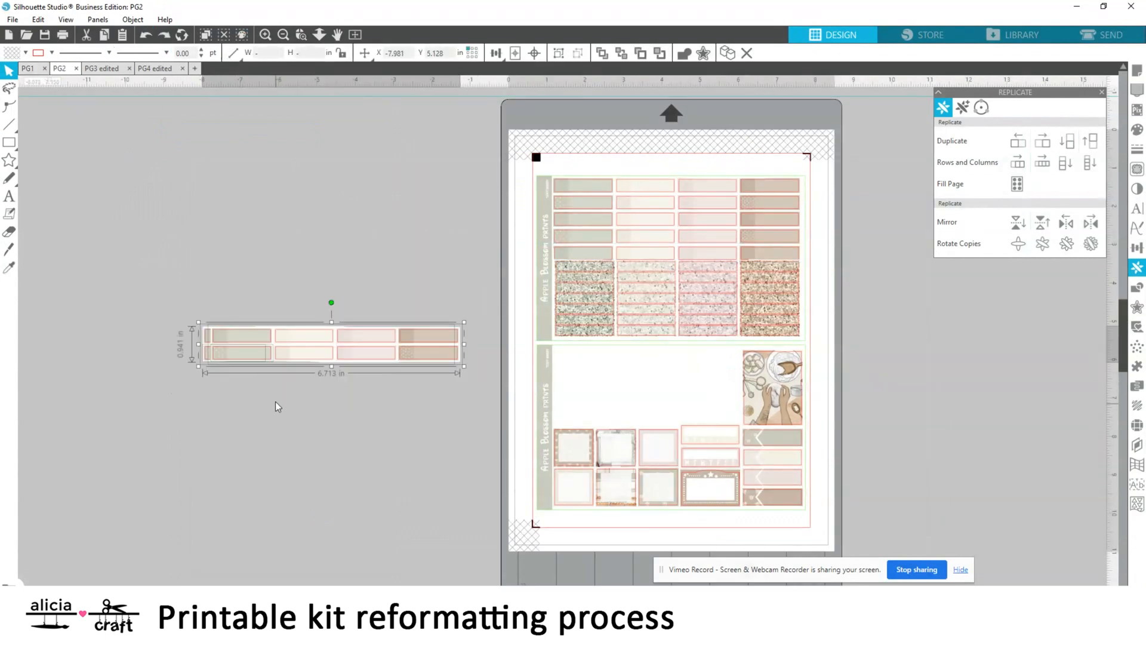
left_click_drag(194, 311, 435, 336)
left_click_drag(240, 345, 245, 374)
left_click(145, 35)
left_click(232, 319)
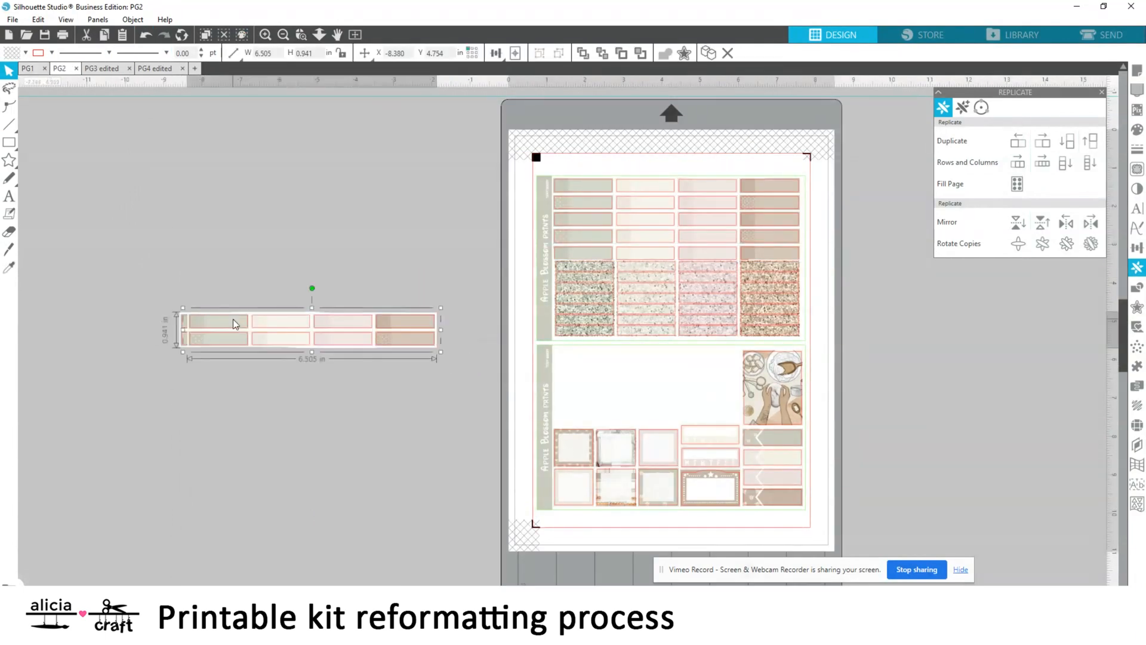
left_click(234, 334)
left_click(265, 34)
scroll(314, 454, "left", 3)
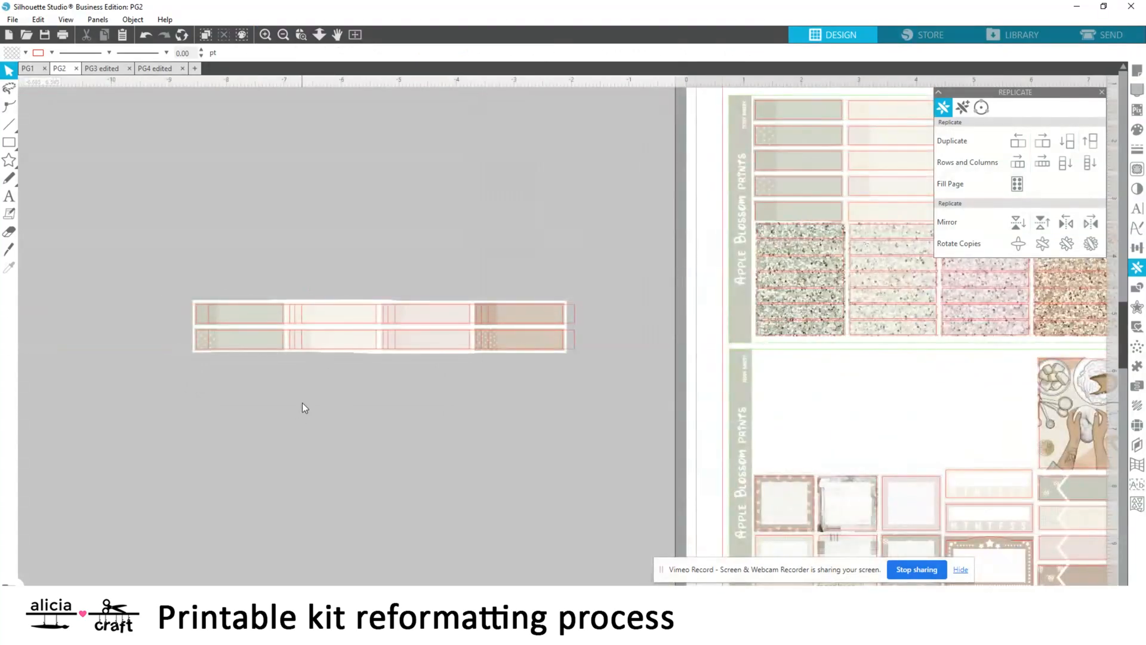
Undo the moves made to the two-row label block beside PG2
left_click(145, 35)
left_click(146, 35)
left_click(146, 36)
left_click(146, 35)
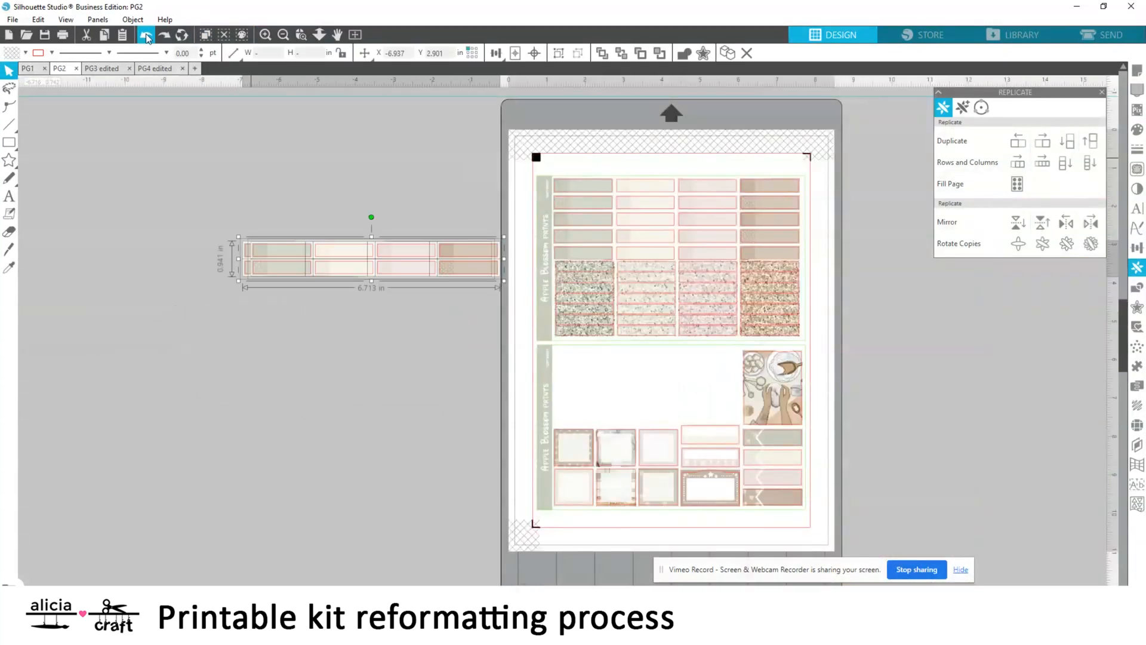
left_click(146, 36)
left_click(146, 35)
left_click(146, 35)
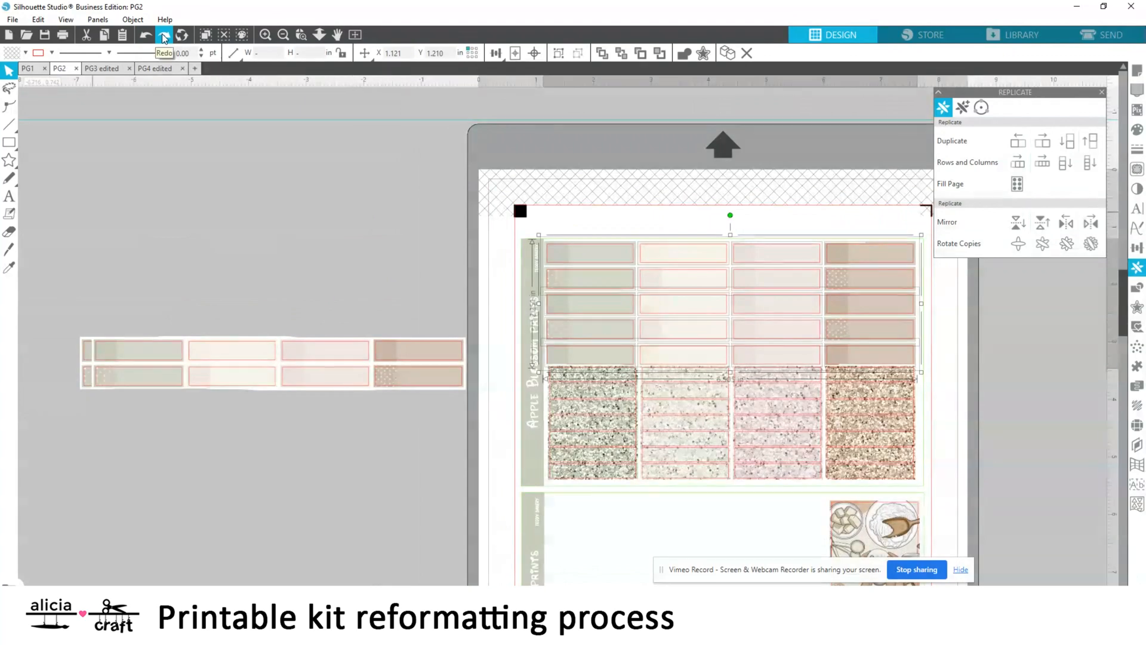
Put a copy of the five-row label stack beside PG2 and delete the leftover two-row block
left_click_drag(768, 313, 288, 233)
left_click_drag(30, 461, 431, 364)
key("Delete")
Move the copied five-row label stack down beside PG2's lower sheet
scroll(298, 269, "down", 2)
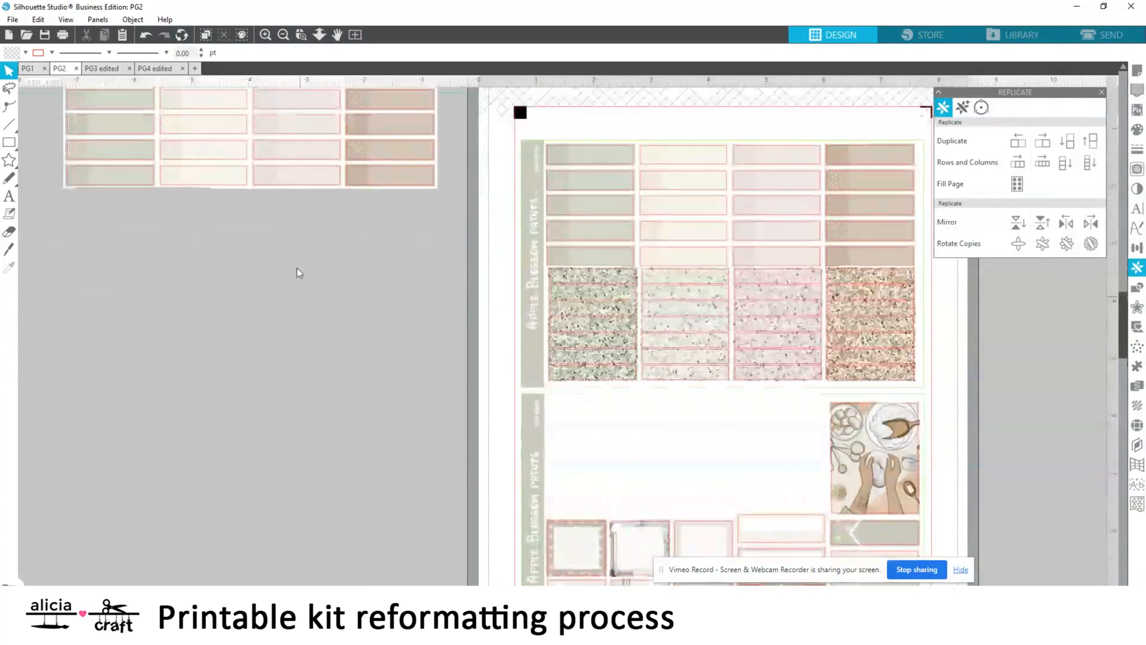
scroll(297, 268, "up", 2)
left_click_drag(438, 266, 56, 116)
mouse_move(224, 167)
left_mouse_down()
mouse_move(253, 472)
mouse_move(242, 468)
left_mouse_up()
left_click(261, 342)
scroll(261, 342, "down", 5)
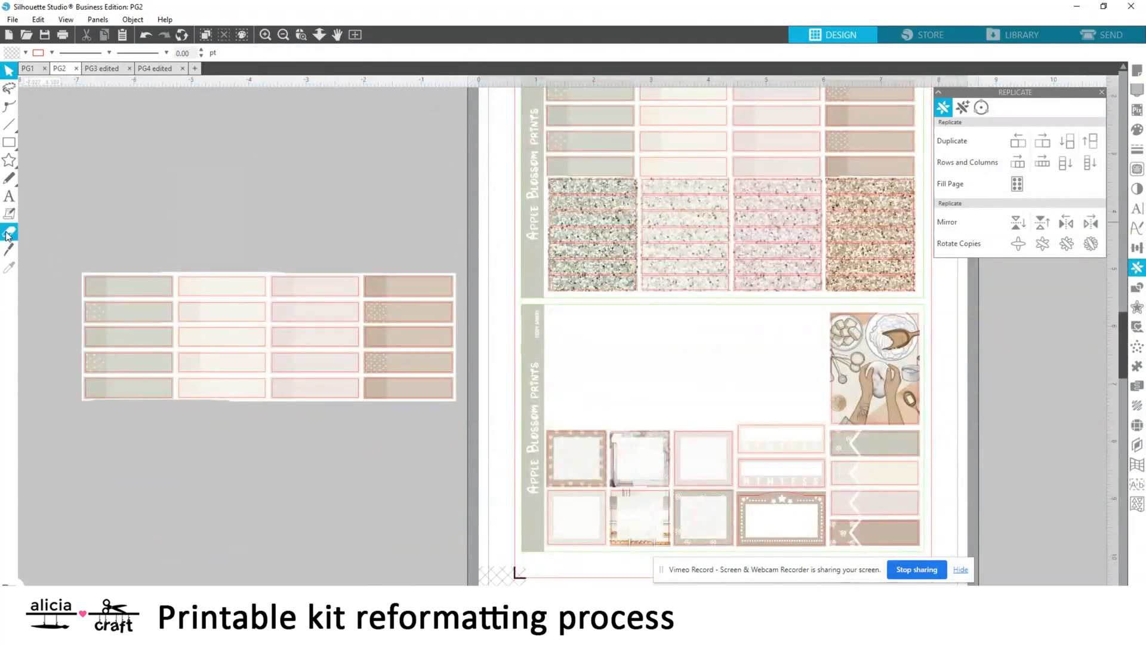
Erase the brown column from the copied five-row label stack beside PG2
left_click(9, 233)
scroll(384, 308, "up", 1)
left_click_drag(393, 325, 432, 376)
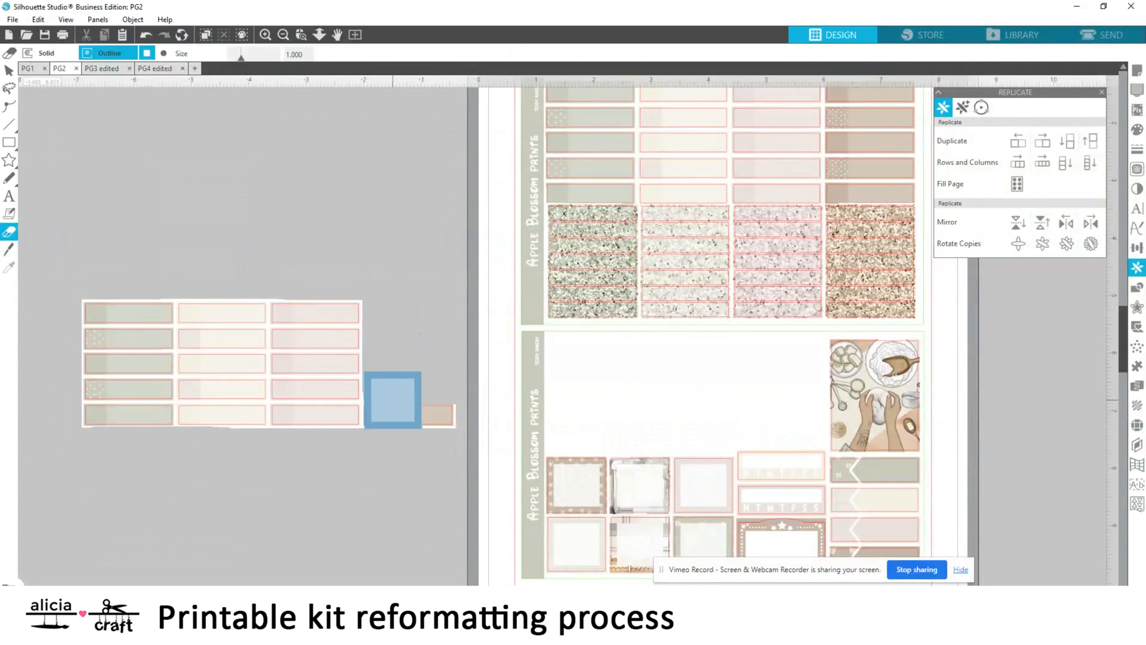
Reduce the copied label stack to four rows and place it in the empty area beside the baking picture on PG2's lower sheet
left_click(8, 70)
left_click_drag(56, 234, 321, 456)
left_click_drag(291, 385, 323, 372)
left_click_drag(83, 439, 90, 263)
key("Delete")
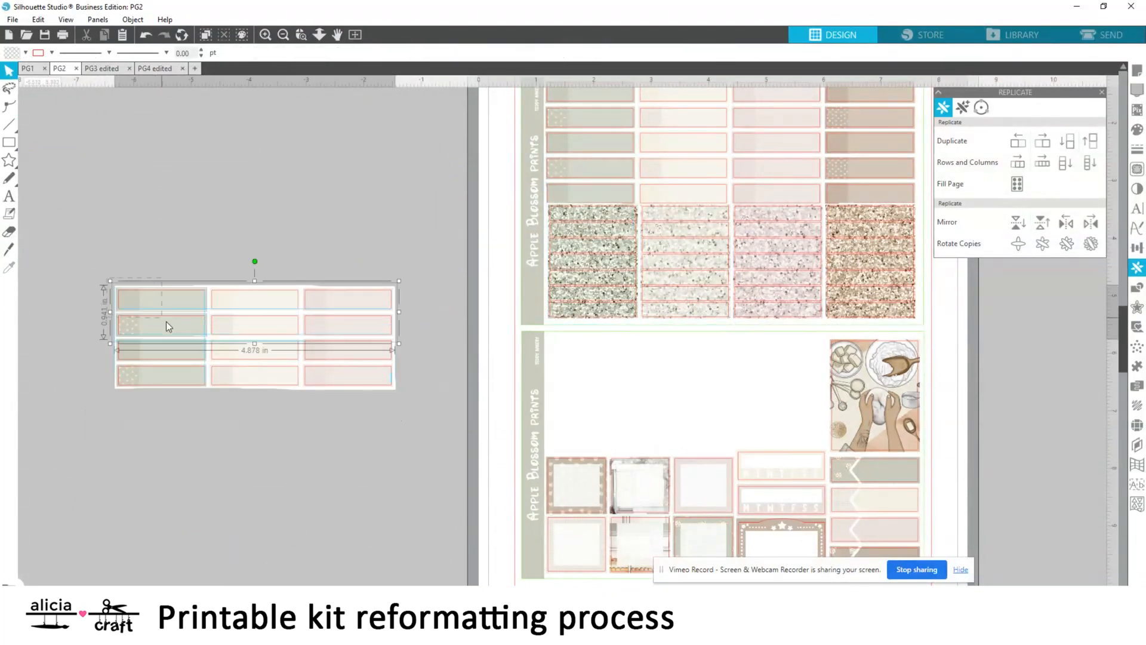
left_click_drag(285, 324, 718, 385)
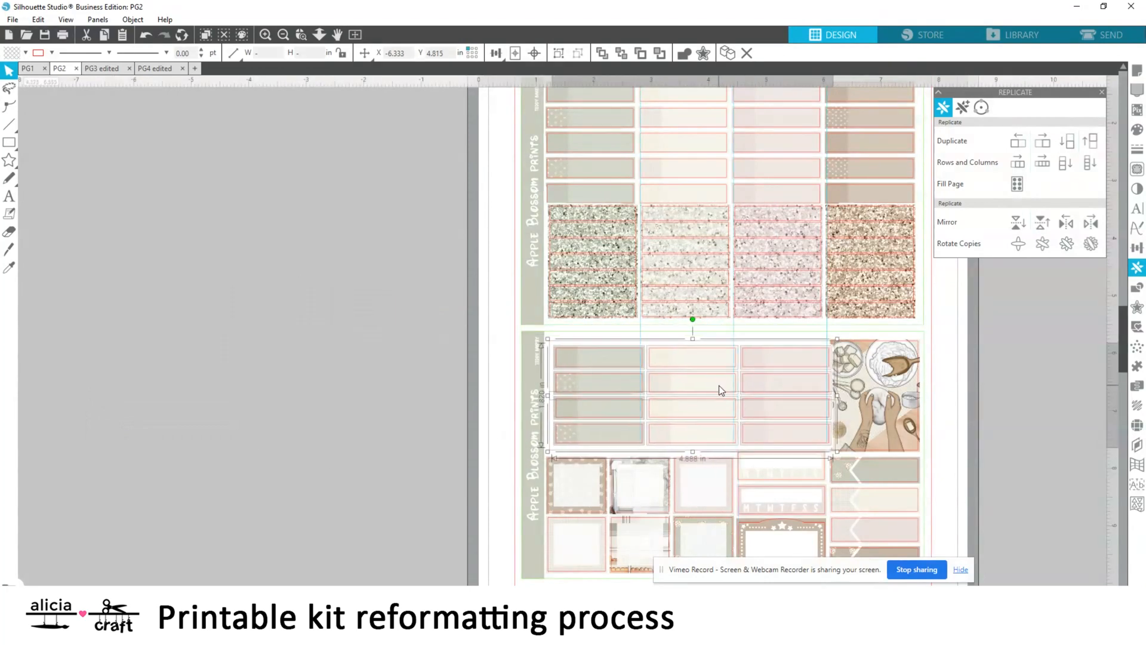
left_click(994, 382)
Save the reworked page as PG2 edited in the Teddy Bakery folder
left_click(356, 34)
left_click(13, 19)
left_click(36, 116)
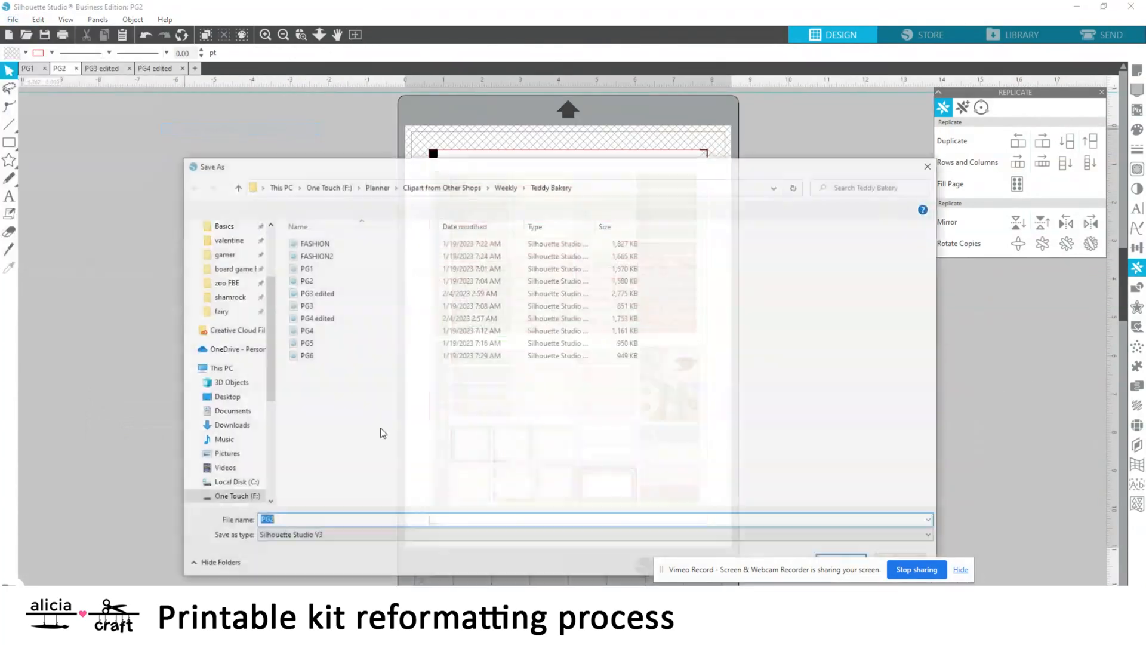
key("Return")
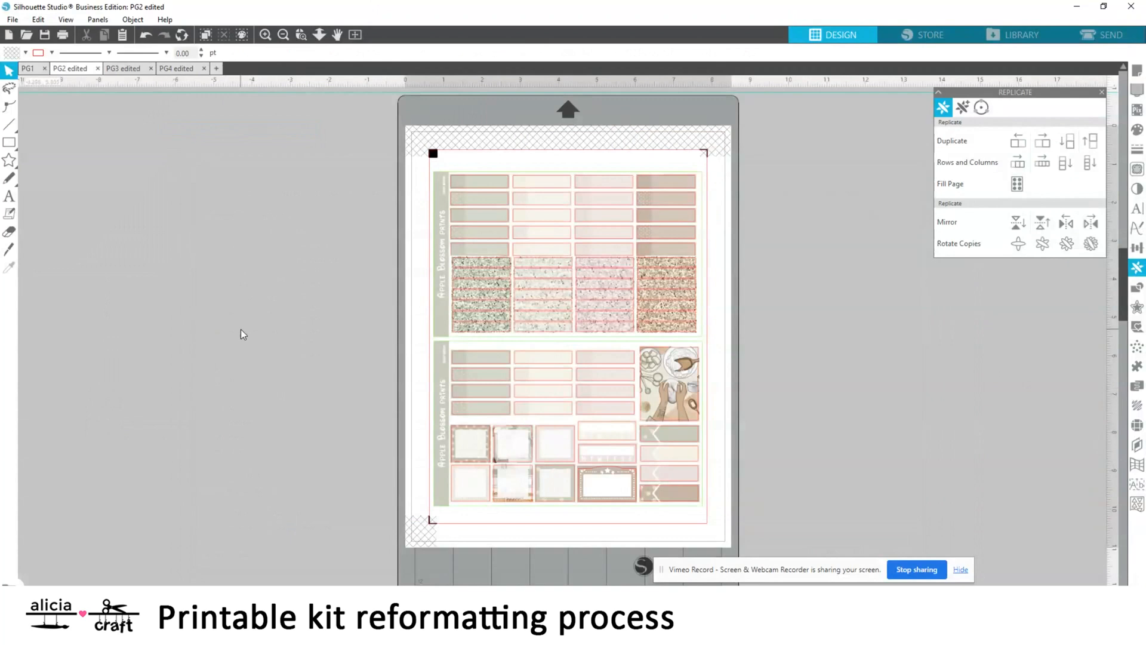
Show the cutting mat on PG1 and set its registration marks to 0.450 in length, 1.00 mm thickness and 0.394 in inset
left_click(27, 69)
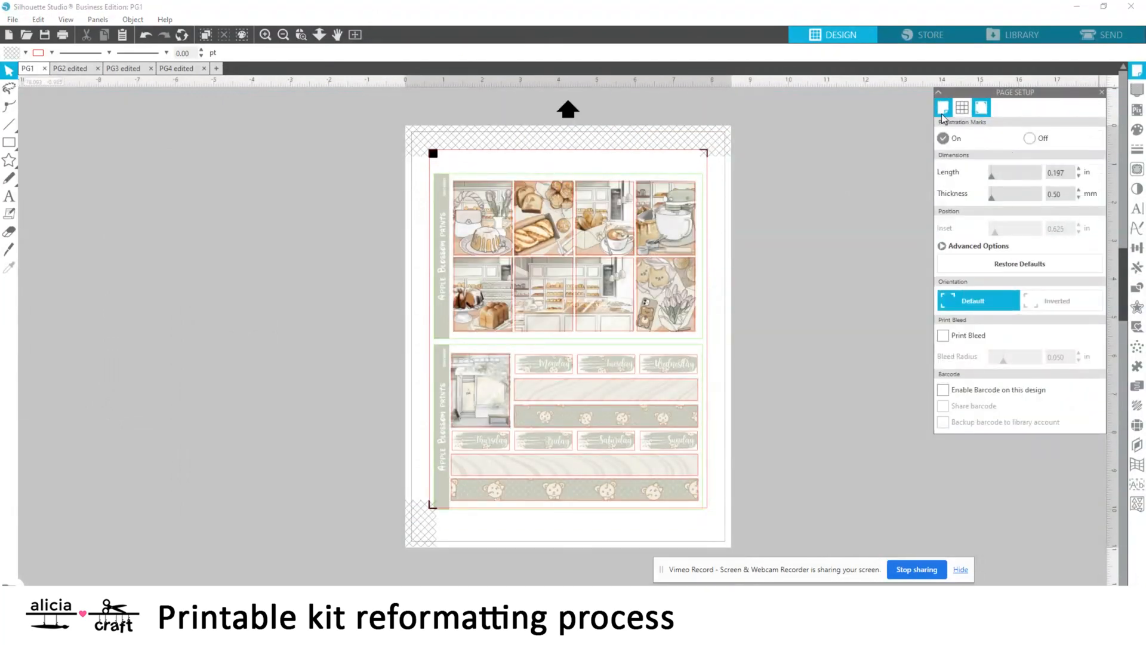
left_click(943, 114)
left_click(1045, 158)
left_click(1031, 184)
left_click(982, 108)
left_click_drag(995, 232, 987, 232)
left_click_drag(992, 197, 1073, 205)
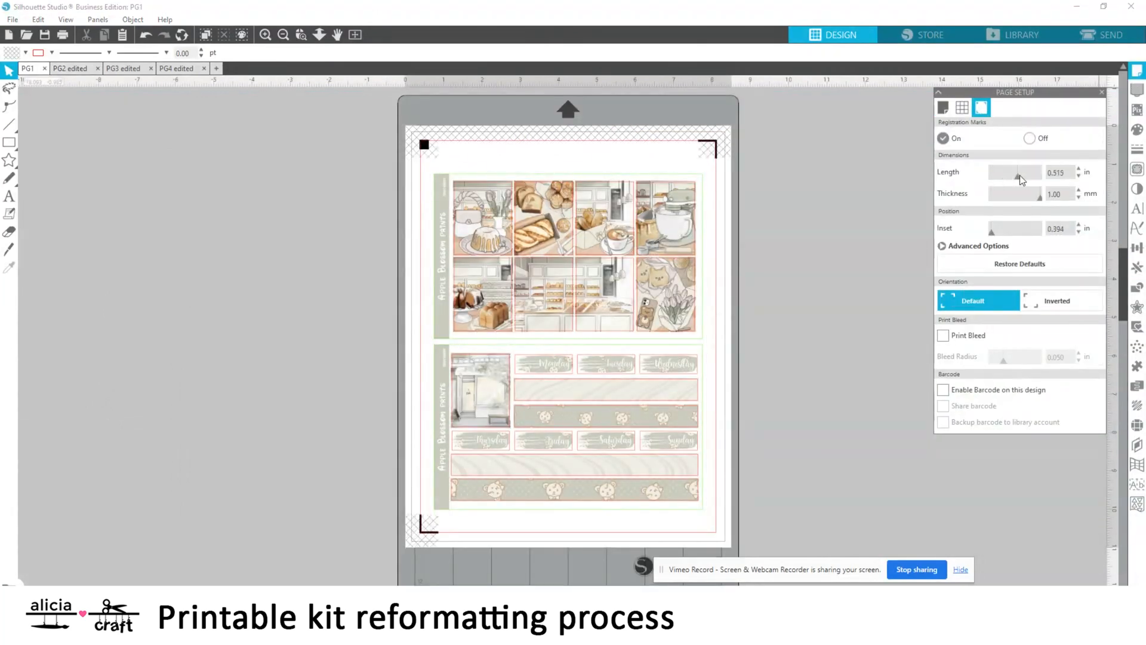
Set registration marks on edited PG2, PG3 and PG4 to 1.00 mm thickness, 0.394 in inset and lengths of 0.565, 0.520 and 0.545 in
left_click(70, 69)
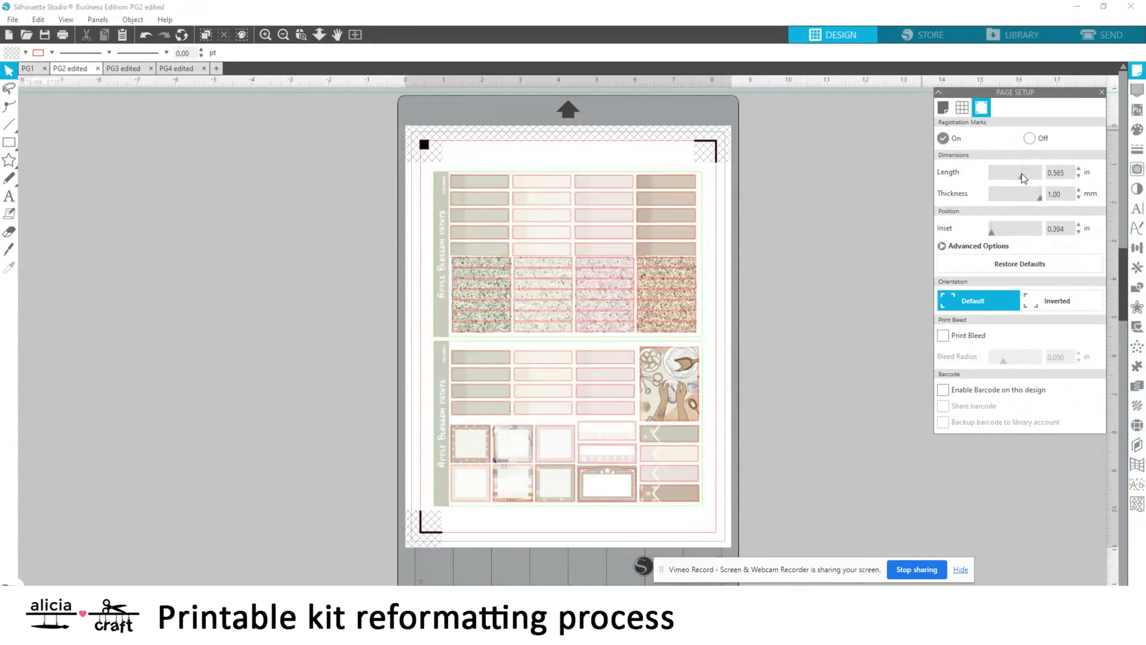
left_click(110, 70)
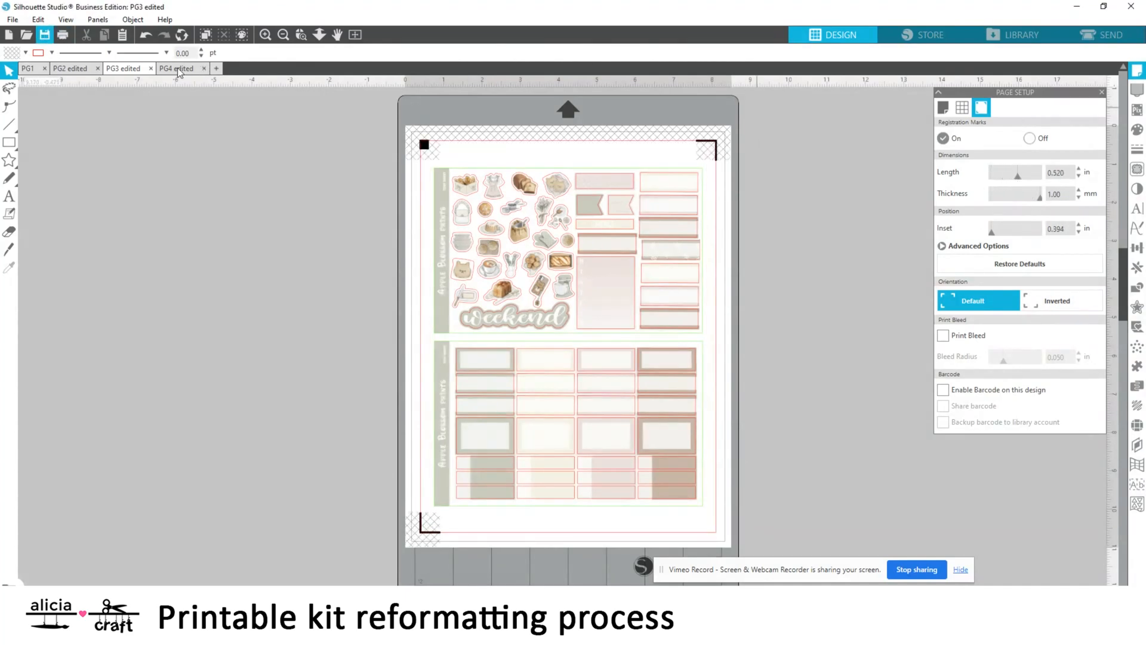
left_click(178, 70)
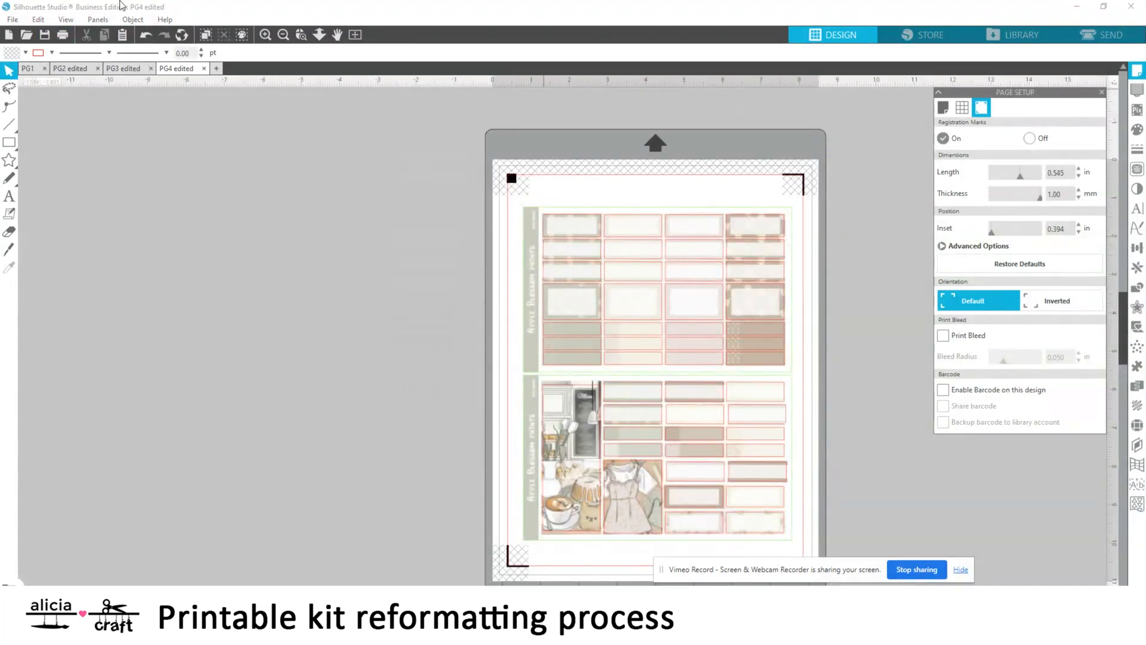
Examine the ice cream kit's pages PG1 to PG6 to see which stickers each one holds
left_click(26, 70)
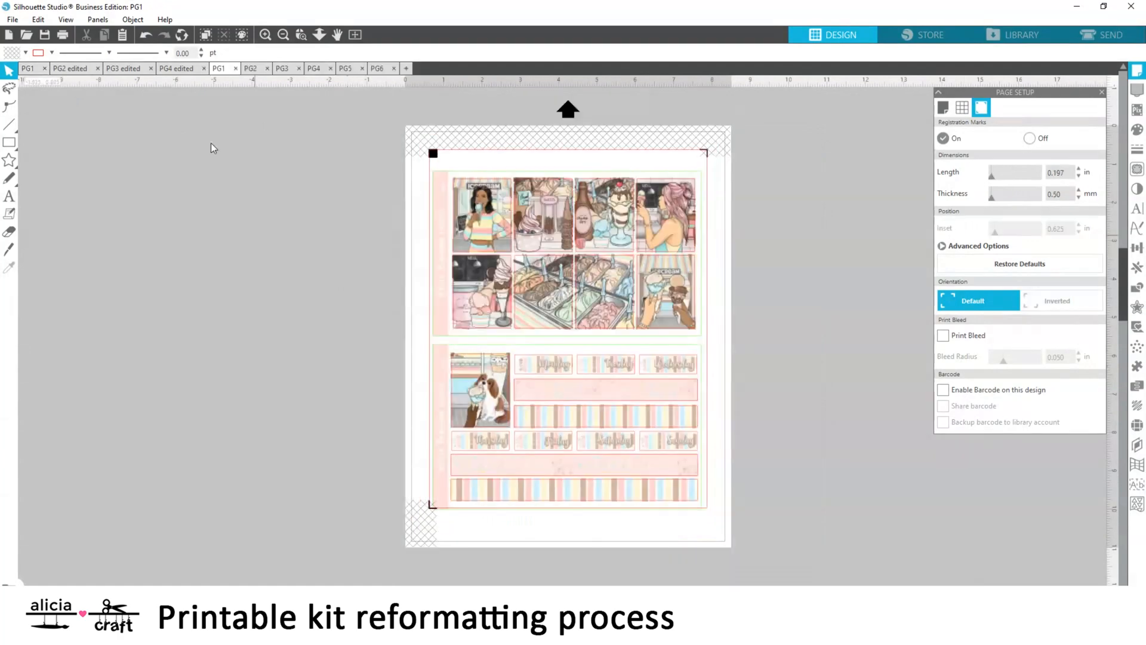
left_click(265, 36)
scroll(236, 233, "up", 2)
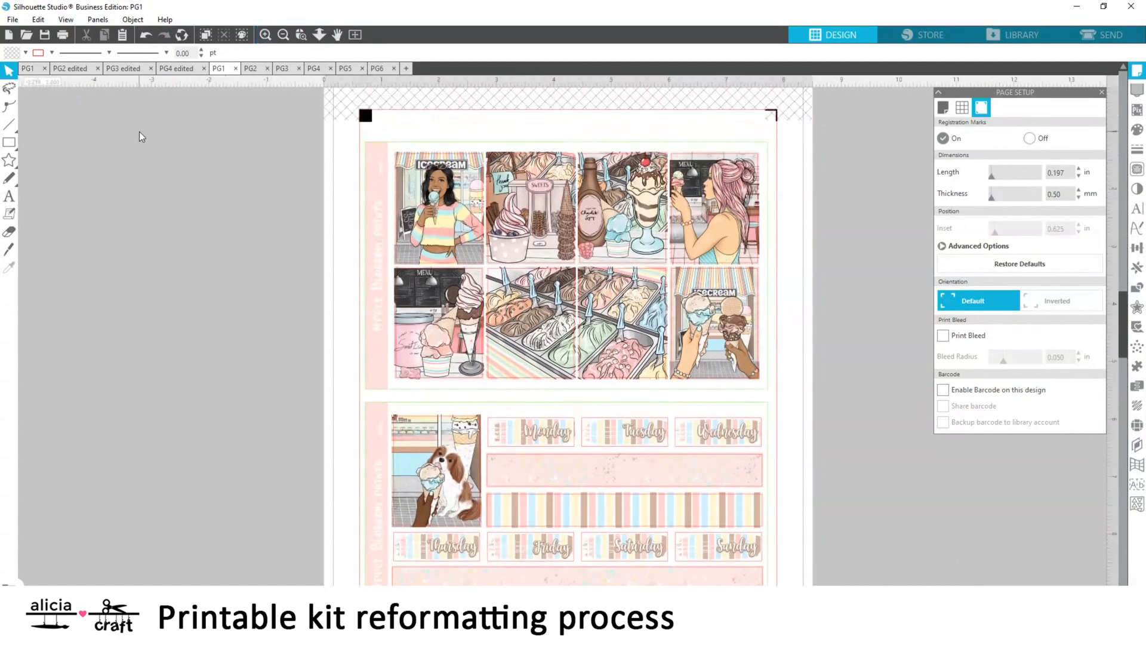
left_click(251, 69)
left_click(265, 34)
left_click(282, 68)
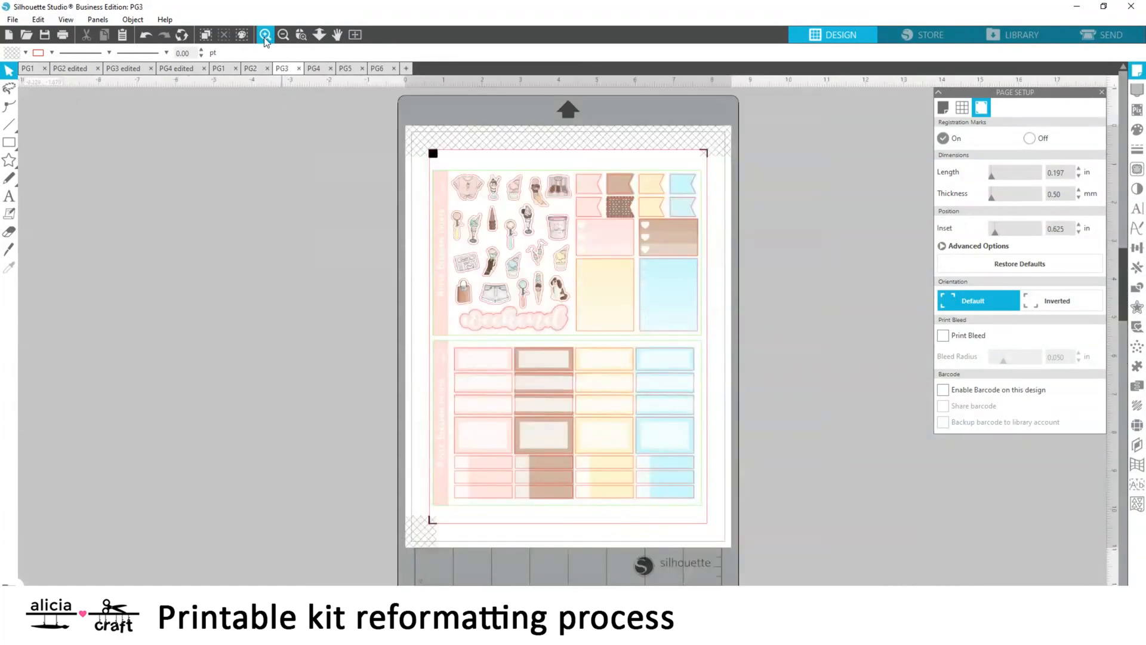
left_click(265, 36)
left_click(319, 69)
left_click(265, 34)
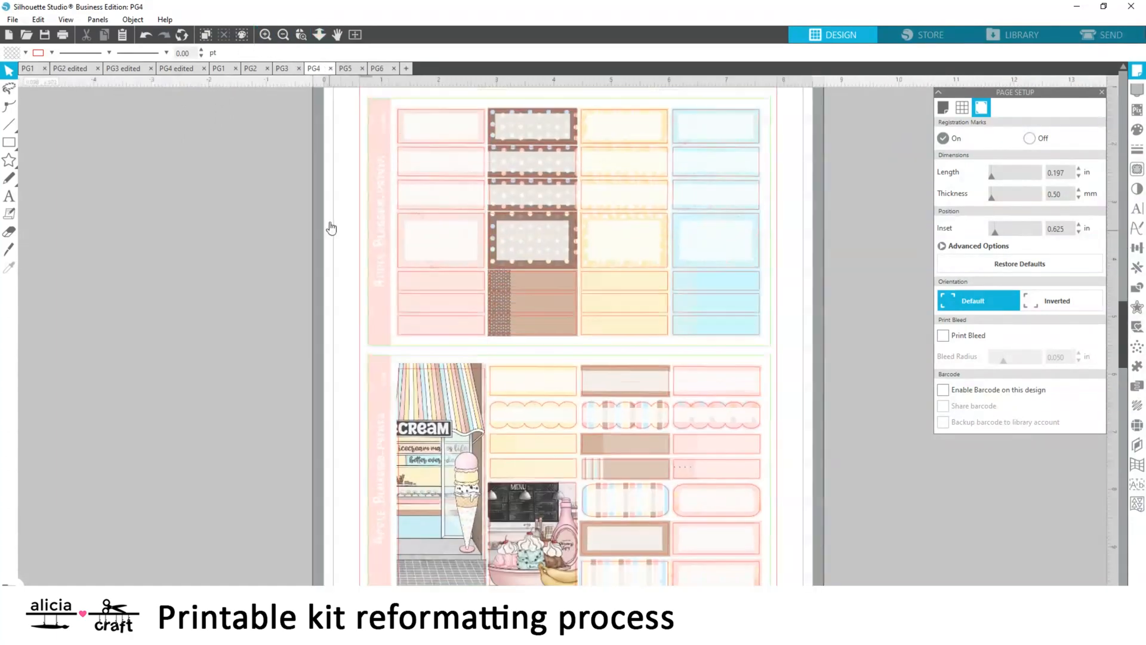
scroll(328, 225, "up", 1)
left_click(345, 68)
left_click(265, 35)
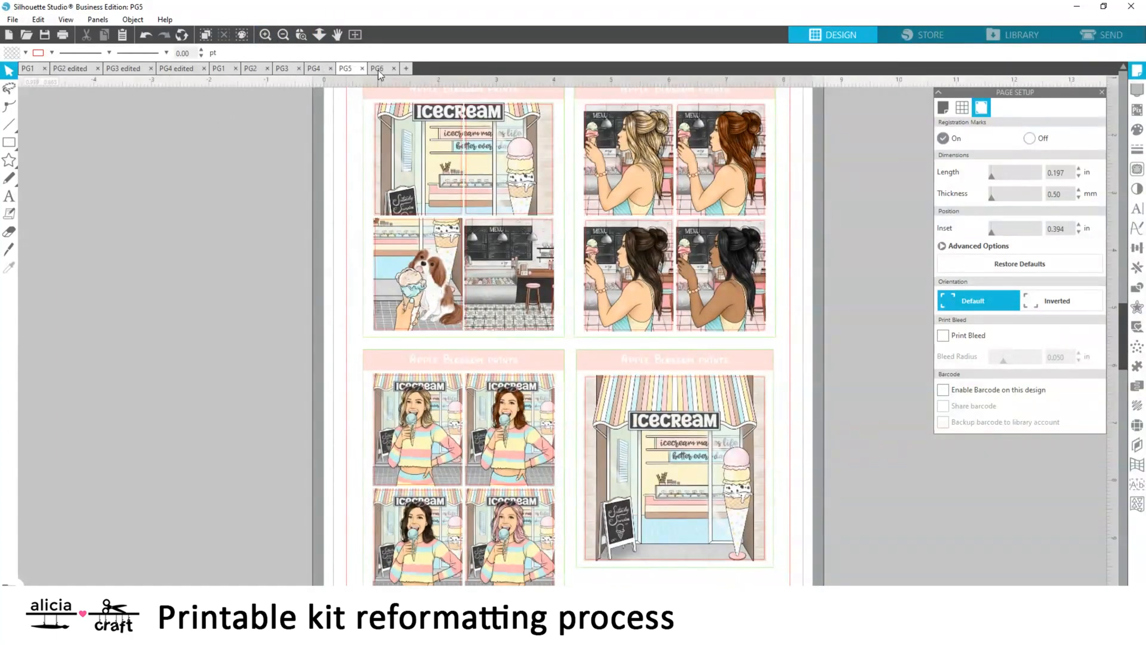
left_click(377, 69)
left_click(265, 34)
left_click(222, 69)
scroll(353, 128, "up", 1)
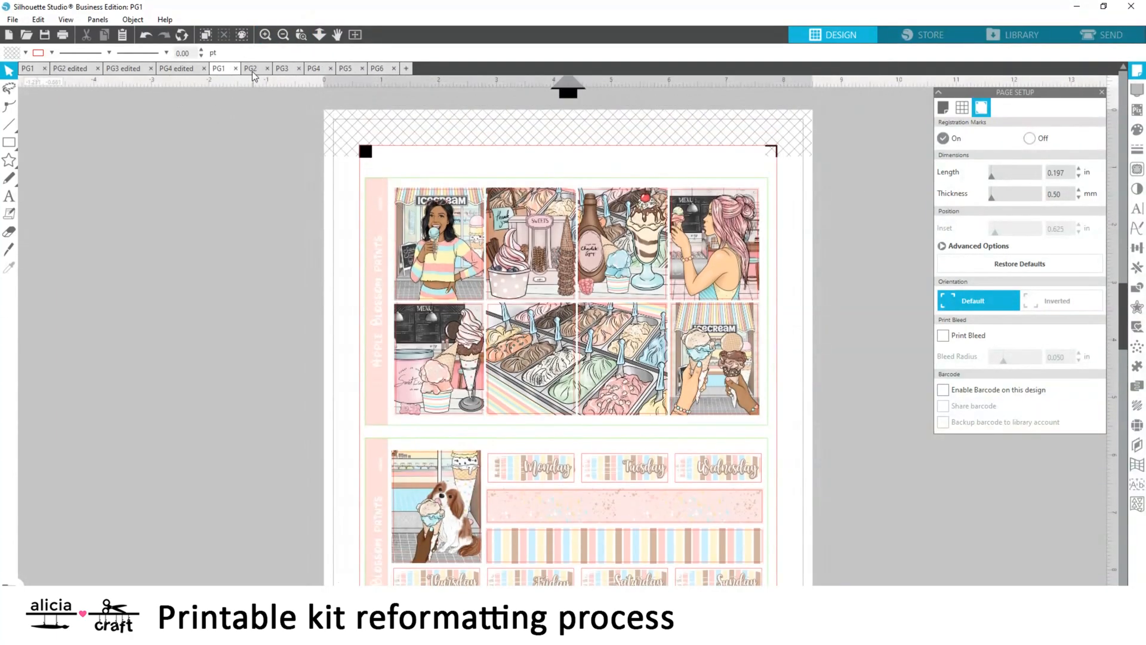
Compare the full-box pictures on the ice cream kit's PG1 with the alternatives on PG5 and PG6
left_click(376, 68)
scroll(311, 140, "down", 2)
scroll(333, 114, "up", 2)
left_click(221, 69)
left_click(346, 69)
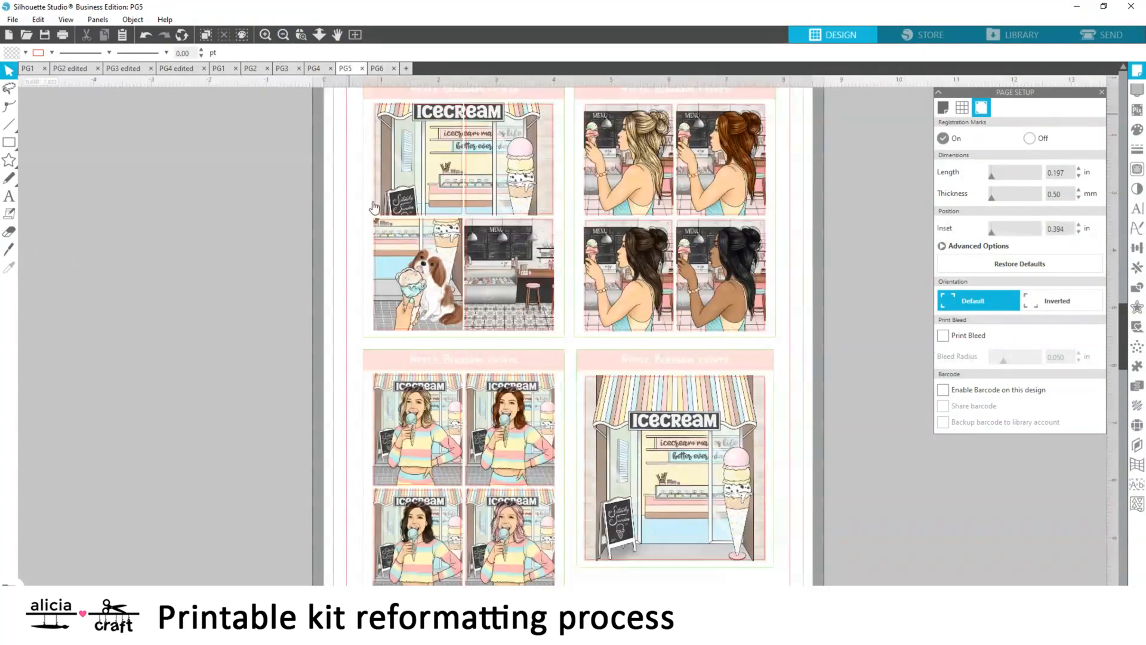
scroll(334, 119, "down", 1)
left_click(221, 69)
left_click(350, 70)
scroll(735, 506, "down", 1)
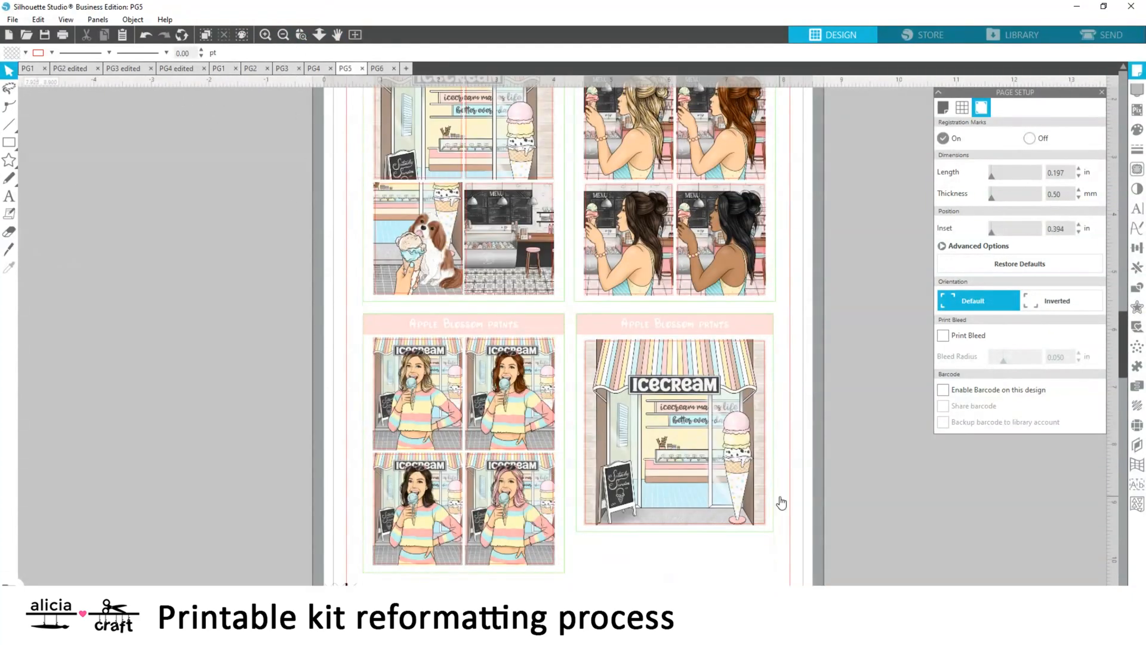
scroll(776, 418, "up", 4)
left_click(231, 70)
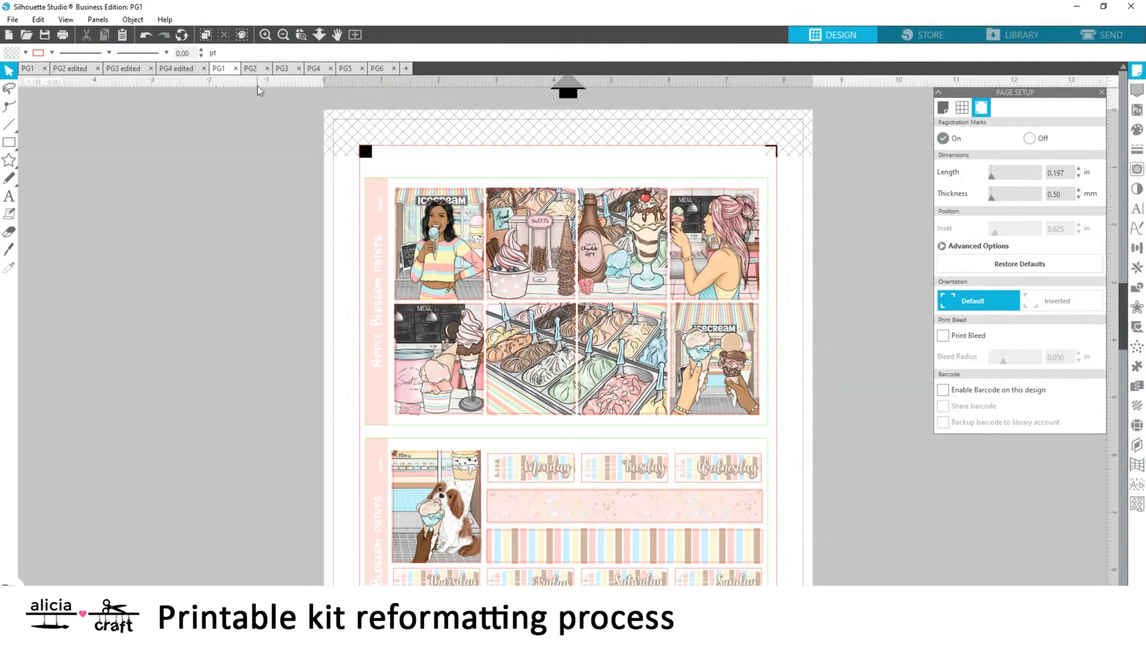
Check the stickers on PG2, PG3 and PG4, and compare PG4 and PG1 with the alternative pictures on PG5
left_click(252, 68)
left_click(290, 68)
left_click(312, 69)
scroll(442, 452, "down", 2)
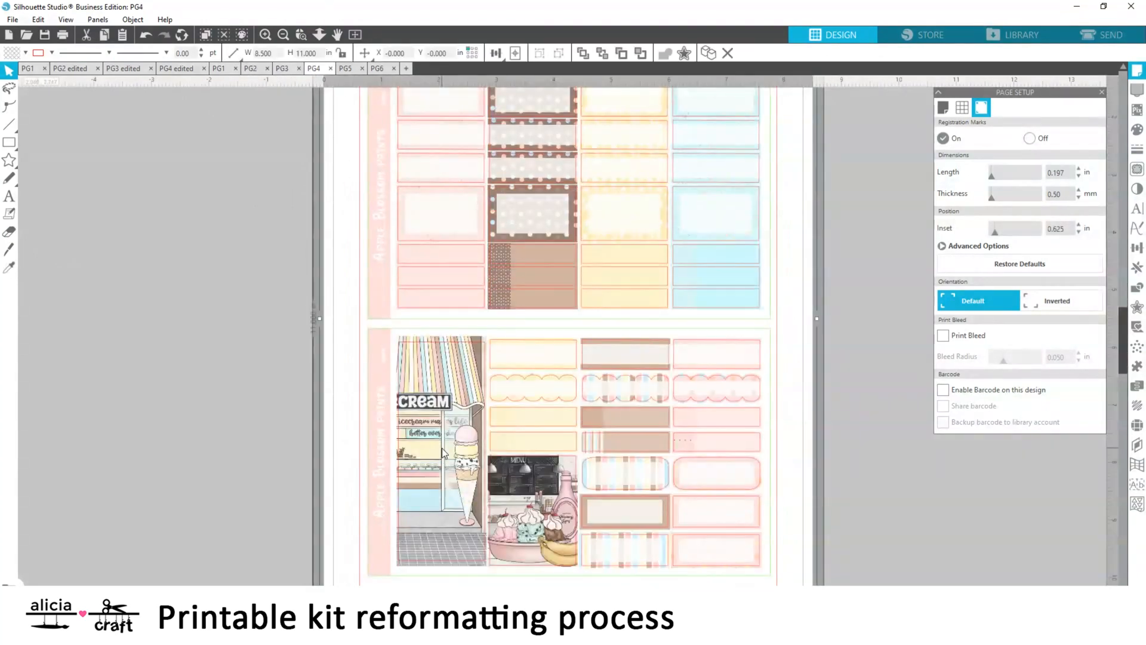
key("Escape")
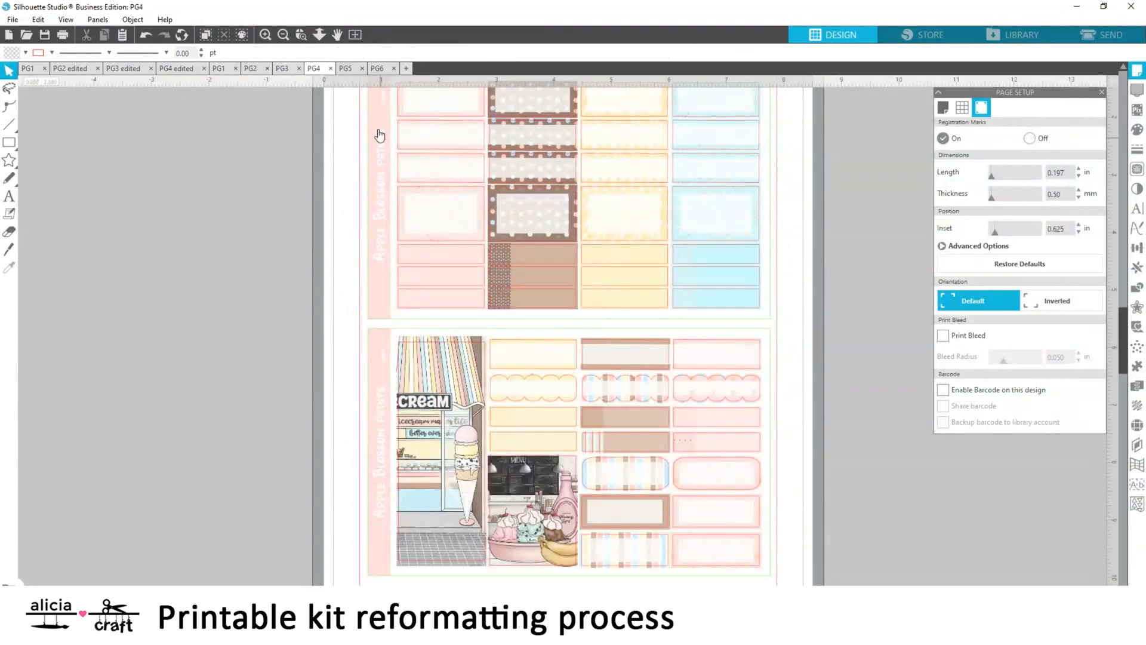
left_click(346, 68)
scroll(717, 469, "down", 3)
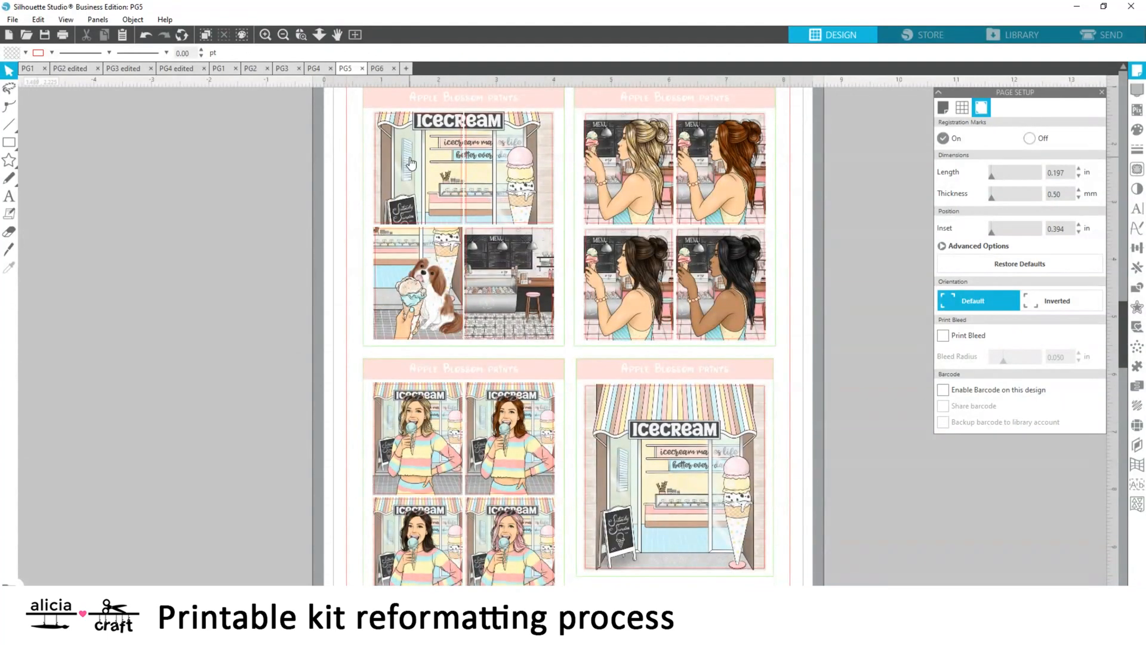
scroll(311, 257, "up", 1)
scroll(311, 257, "down", 2)
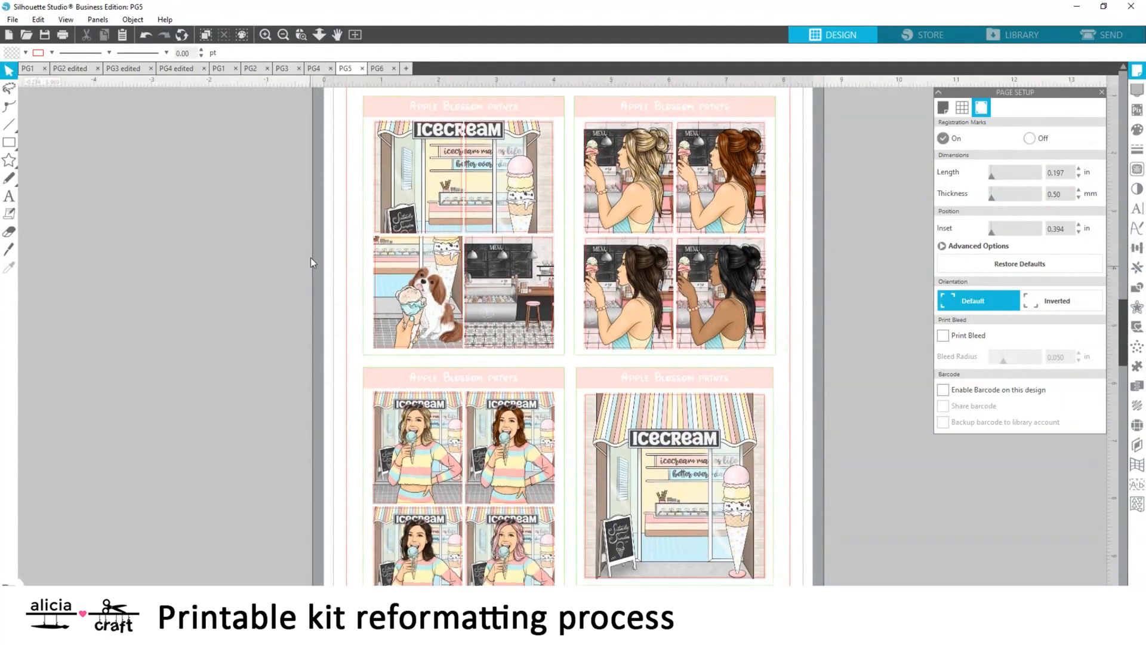
left_click(310, 69)
left_click(346, 70)
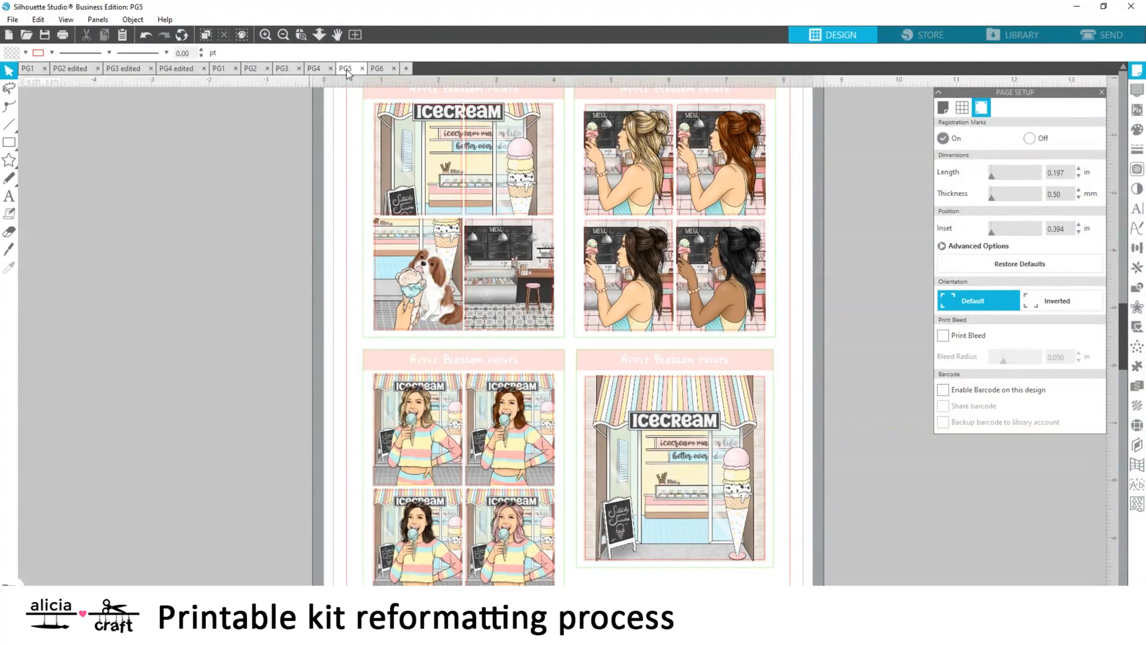
left_click(219, 70)
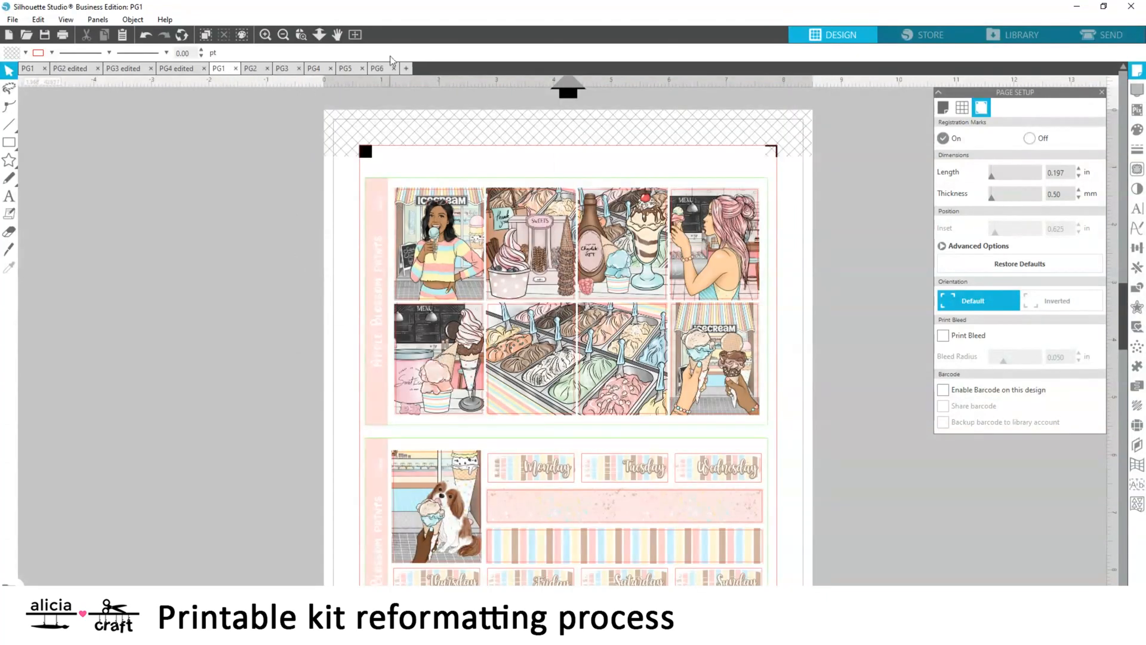
left_click(347, 69)
left_click(221, 70)
left_click(346, 70)
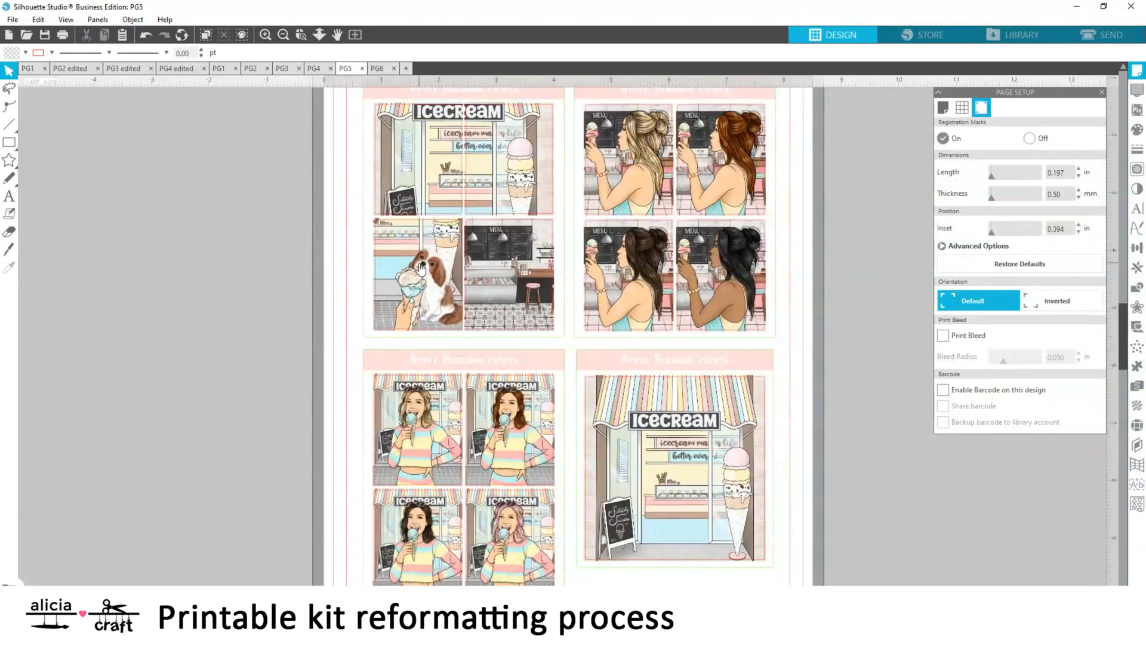
left_click(220, 69)
left_click(345, 70)
Move the PG5 artwork off the page into the empty workspace beside it
left_click(355, 35)
left_click(9, 231)
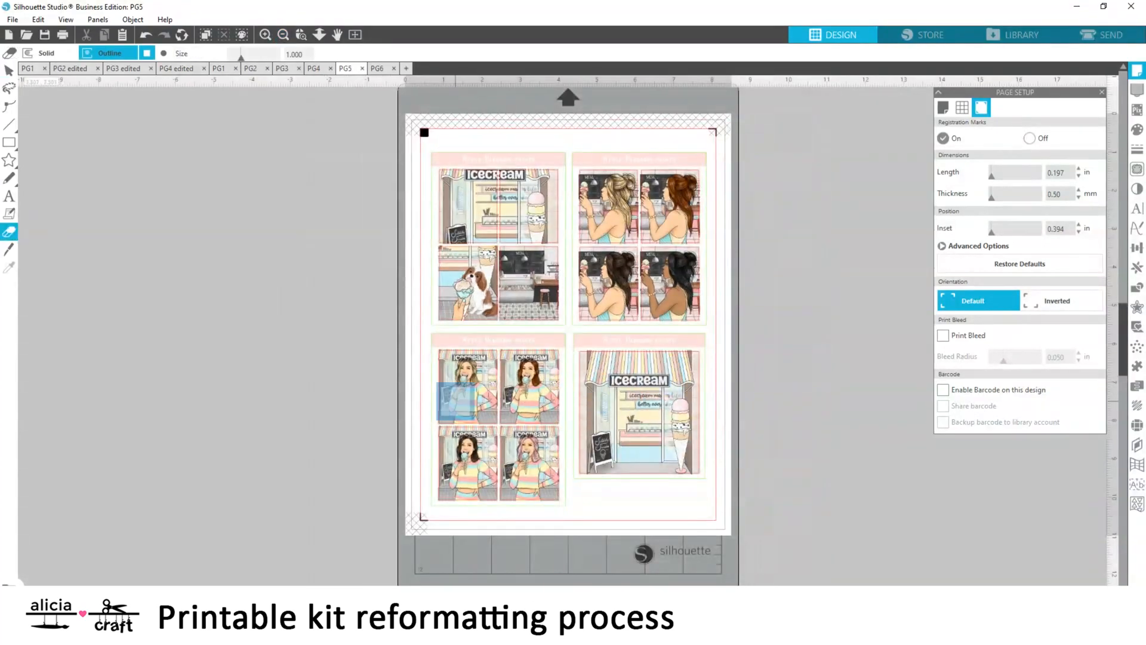
left_click_drag(483, 293, 131, 314)
left_click_drag(520, 611, 429, 609)
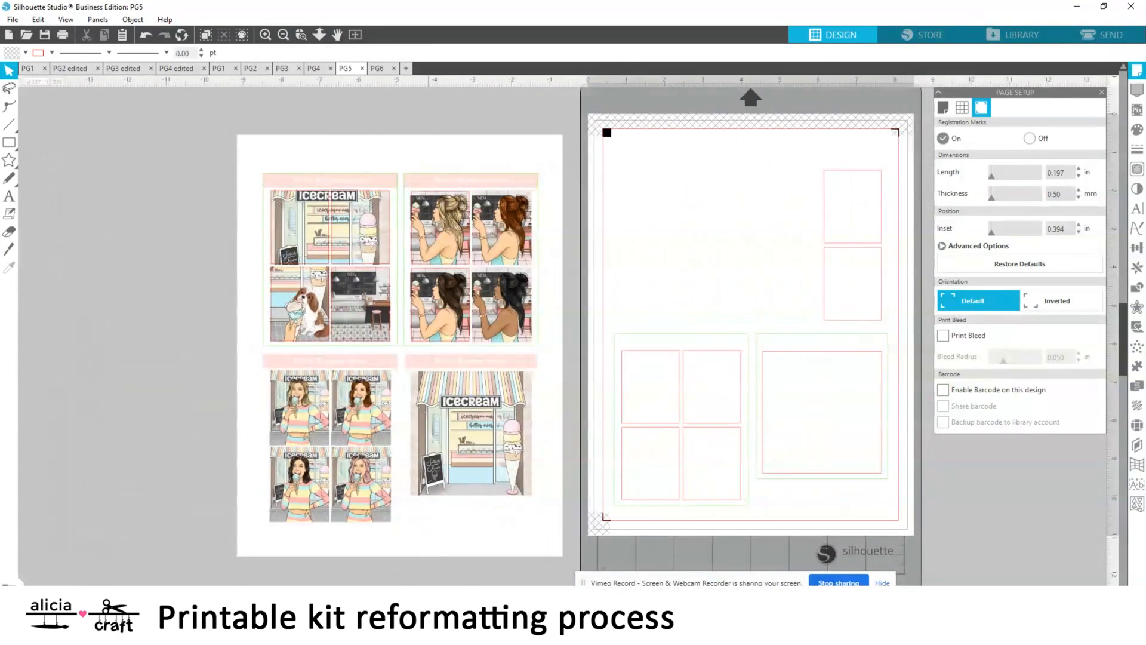
Erase around the ice cream shop interior picture in the PG5 artwork to isolate it
left_click(9, 232)
left_click(266, 35)
scroll(200, 198, "up", 1)
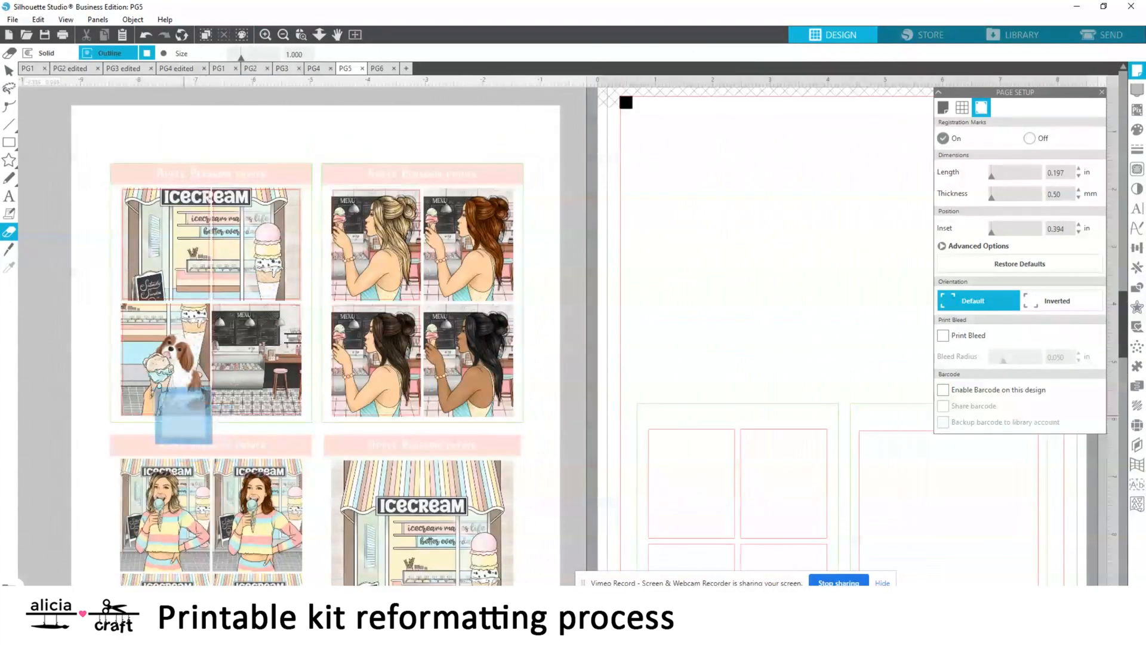
left_click_drag(183, 414, 182, 332)
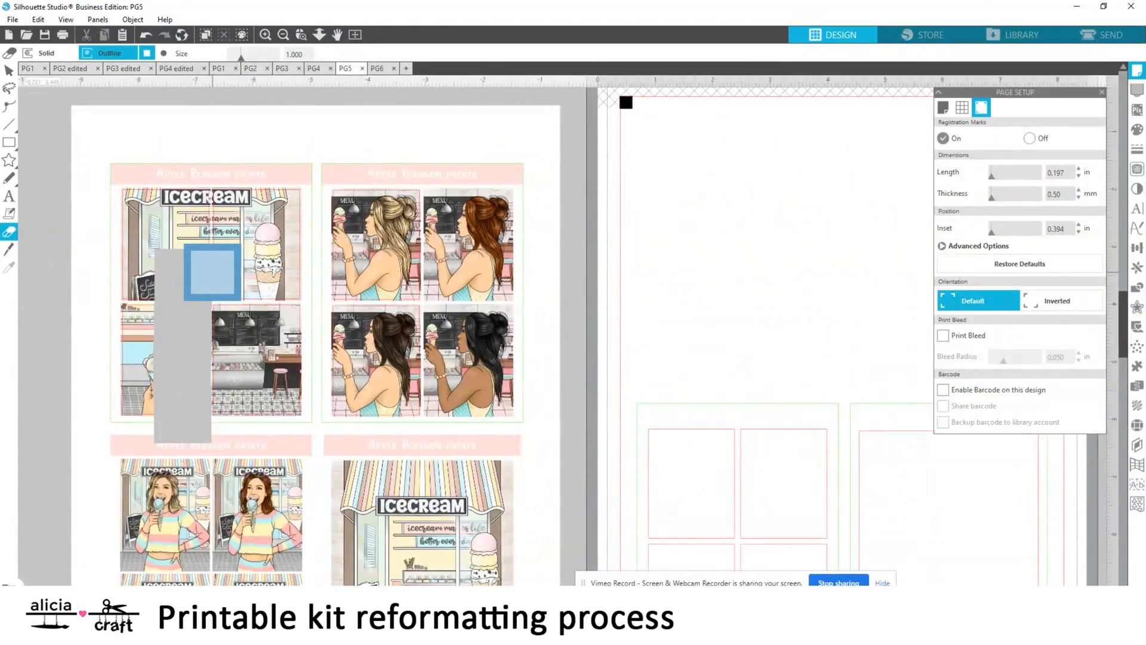
mouse_move(213, 271)
left_mouse_down()
mouse_move(258, 272)
mouse_move(326, 326)
mouse_move(335, 361)
mouse_move(313, 445)
mouse_move(220, 447)
mouse_move(280, 446)
left_mouse_up()
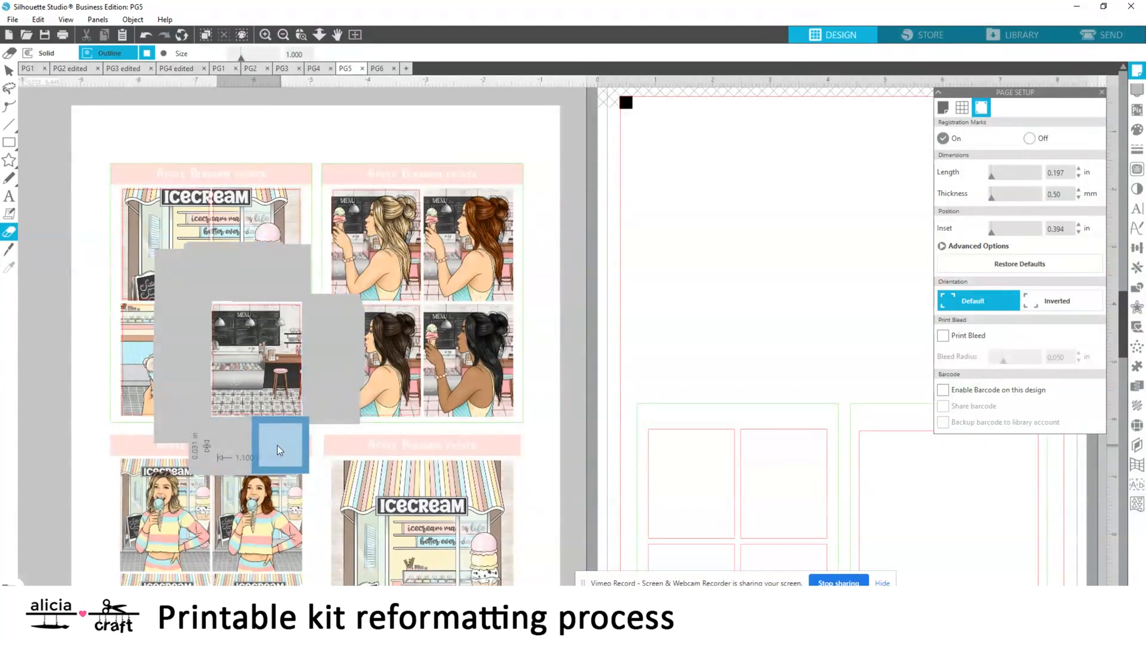
Transfer the isolated shop interior sticker from PG5 to the workspace beside PG4, closing PG5
left_click(9, 70)
left_click(241, 367)
right_click(241, 368)
left_click(298, 90)
scroll(353, 102, "down", 1)
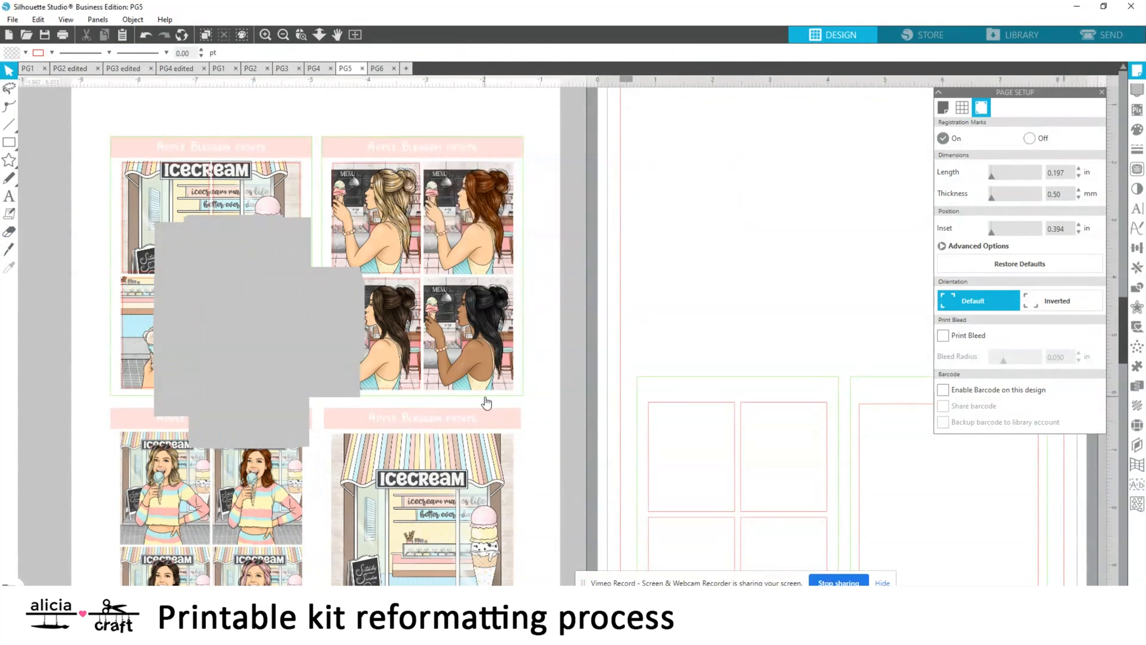
left_click(362, 68)
left_click_drag(23, 271, 277, 454)
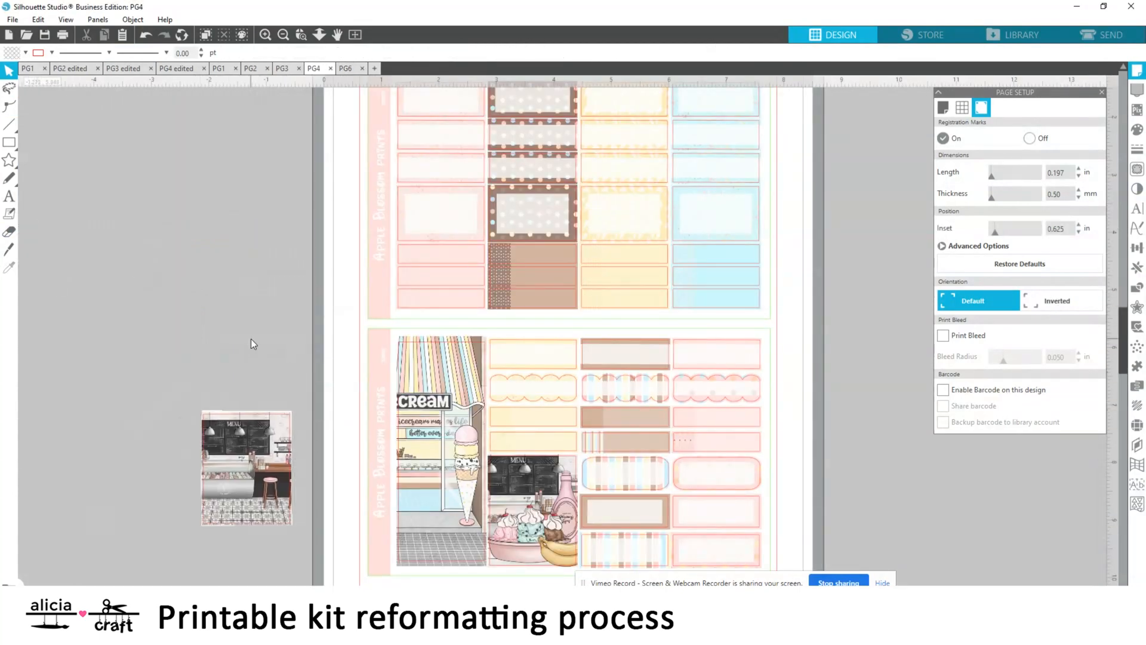
Erase the tall ice cream storefront sticker from PG4's lower sheet
scroll(251, 341, "down", 2)
left_click(10, 233)
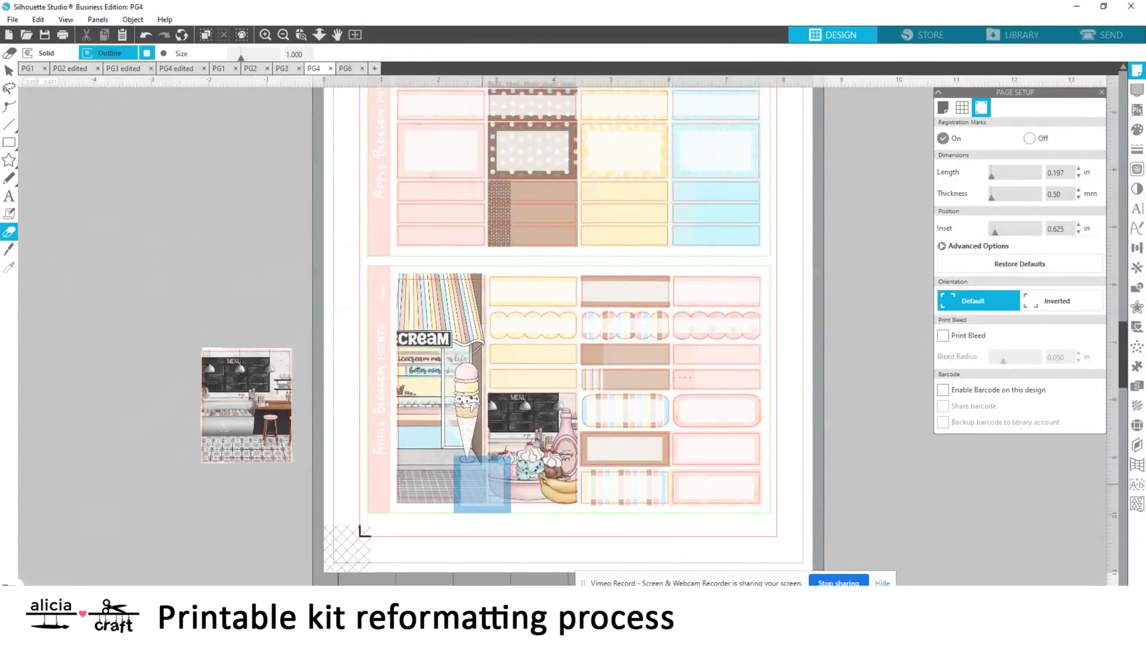
mouse_move(482, 483)
left_mouse_down()
mouse_move(421, 484)
mouse_move(459, 483)
mouse_move(459, 445)
mouse_move(426, 434)
mouse_move(461, 403)
mouse_move(429, 393)
mouse_move(425, 299)
mouse_move(453, 299)
mouse_move(457, 328)
mouse_move(446, 343)
mouse_move(430, 289)
left_mouse_up()
scroll(563, 412, "up", 1)
Place the shop interior sticker beside the sundae picture on PG4's lower sheet, and erase the sheet's scalloped row and rounded labels
left_click(9, 71)
left_click(230, 432)
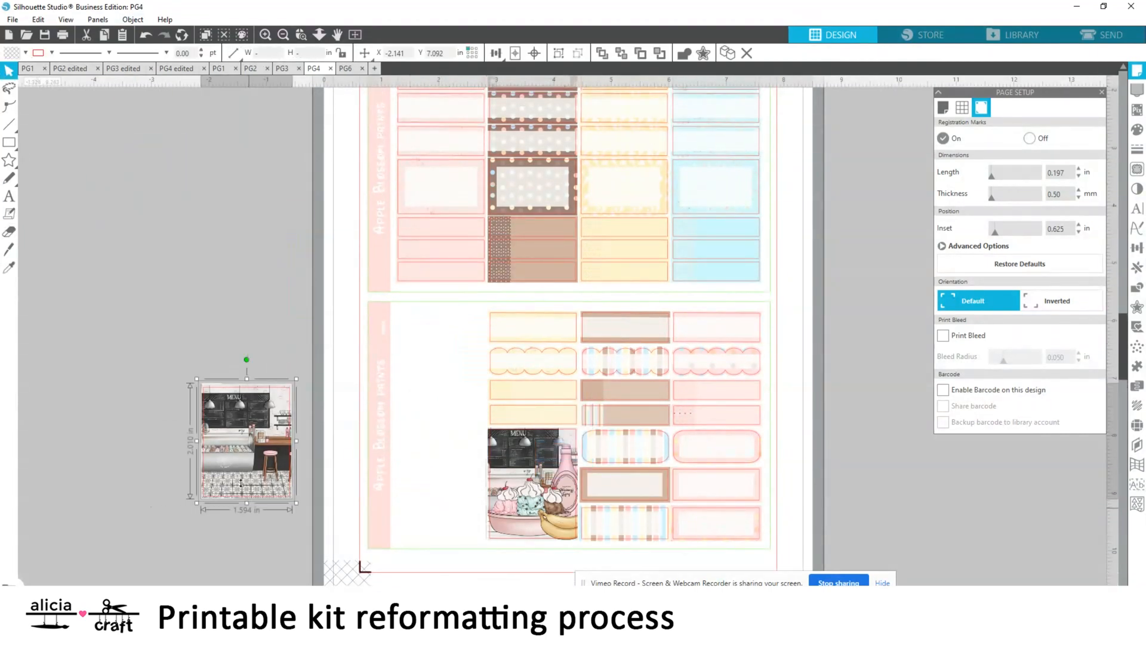
left_click_drag(231, 432, 421, 471)
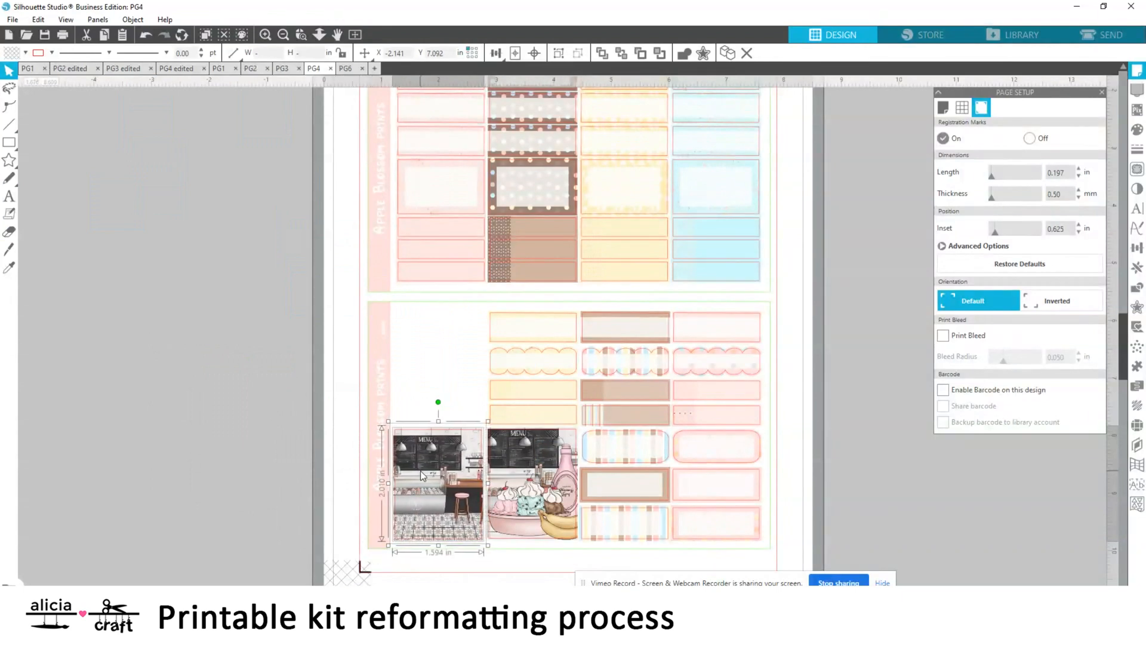
left_click(235, 408)
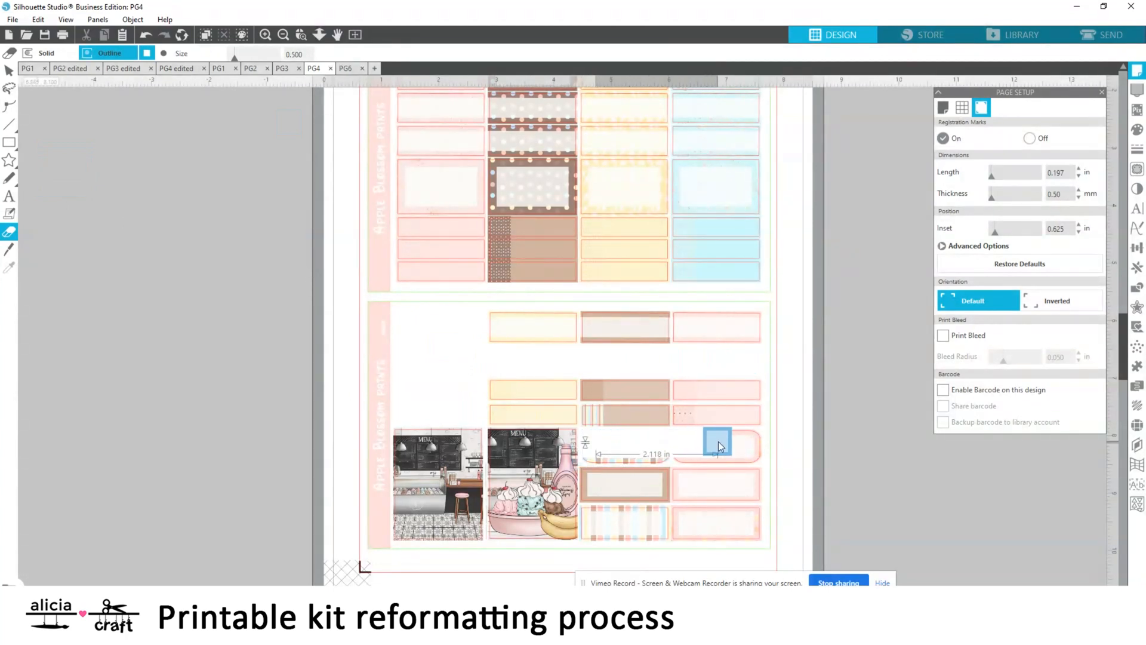
left_click_drag(720, 447, 737, 454)
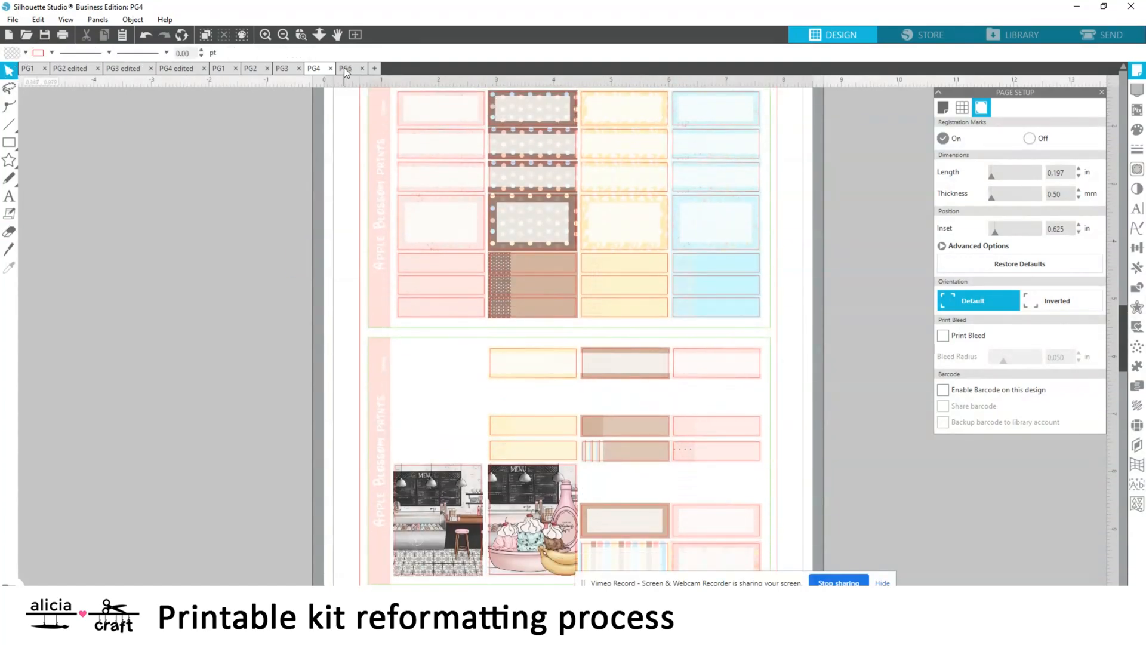
Open PG6 and try moving its artwork off the page into the workspace beside it
left_click(345, 68)
left_click_drag(631, 297, 273, 310)
left_click(448, 416)
scroll(448, 382, "left", 3)
scroll(447, 383, "up", 1)
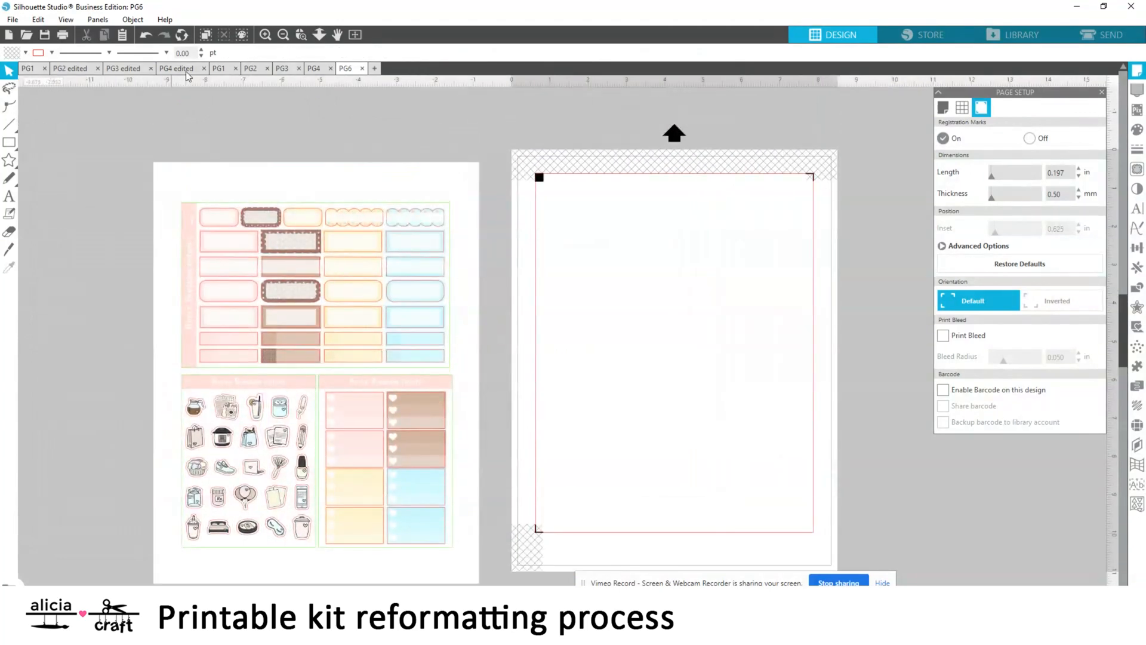
left_click(150, 36)
left_click(149, 37)
Erase the unwanted box rows on PG6's upper sheet to isolate the third row and the two thin bottom rows
left_click(266, 35)
scroll(489, 243, "up", 3)
left_click(9, 232)
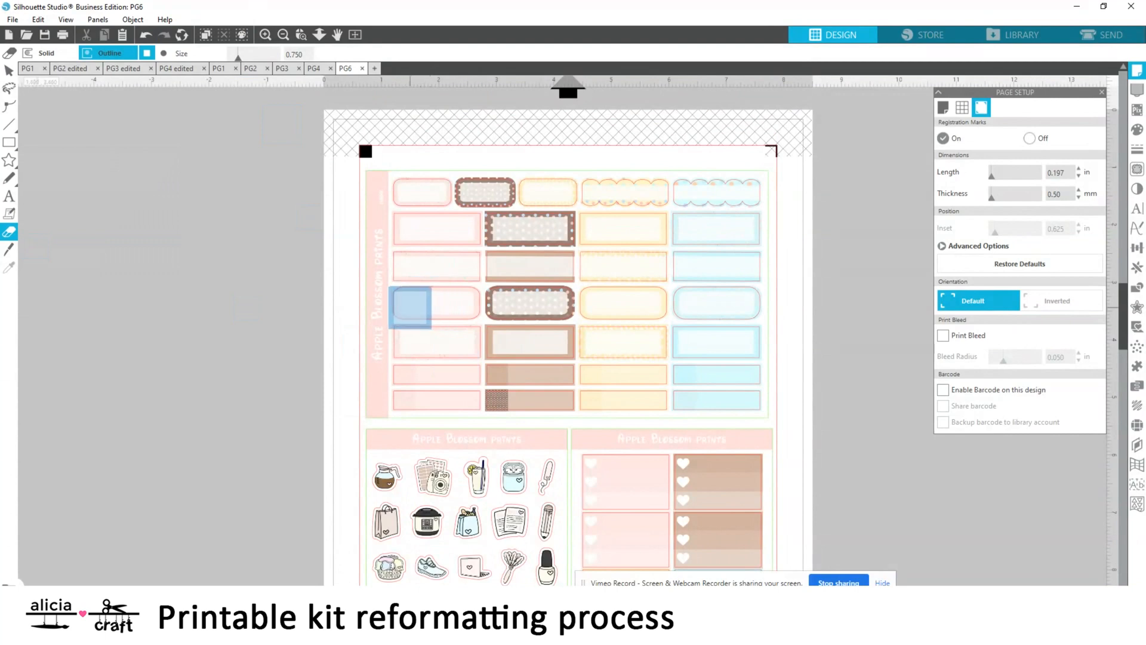
mouse_move(410, 306)
left_mouse_down()
mouse_move(452, 318)
mouse_move(421, 308)
mouse_move(752, 306)
mouse_move(718, 305)
left_mouse_up()
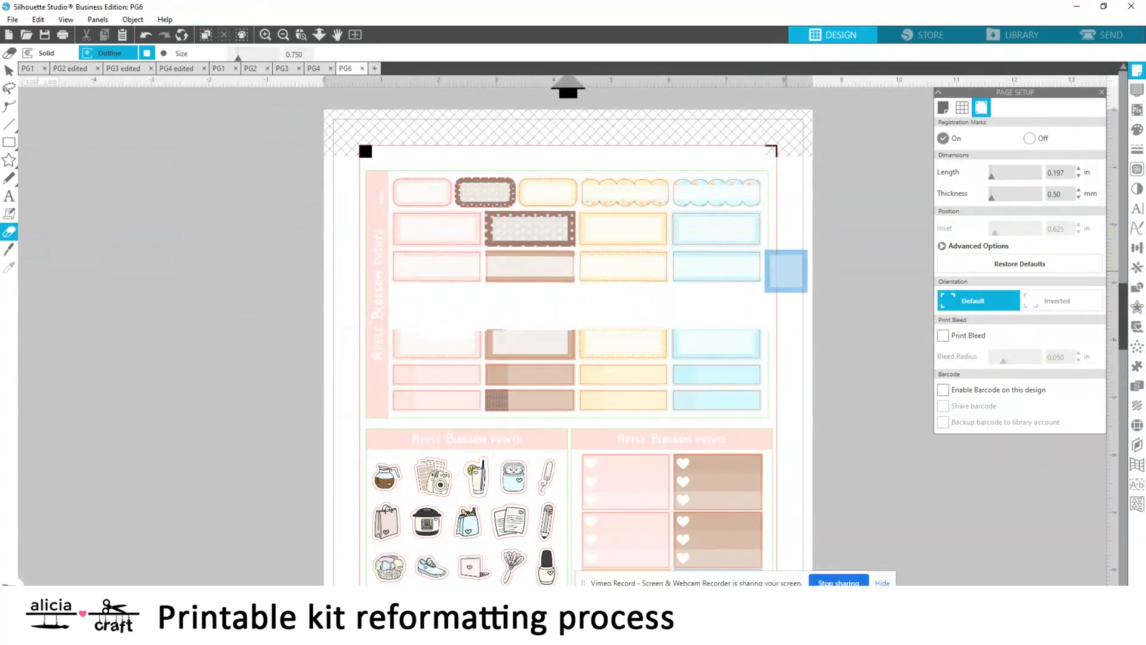
mouse_move(404, 226)
left_mouse_down()
mouse_move(760, 226)
mouse_move(661, 184)
mouse_move(575, 175)
mouse_move(734, 224)
mouse_move(401, 338)
mouse_move(485, 335)
mouse_move(483, 351)
mouse_move(431, 360)
mouse_move(769, 356)
mouse_move(784, 394)
left_mouse_up()
left_click_drag(403, 434, 761, 435)
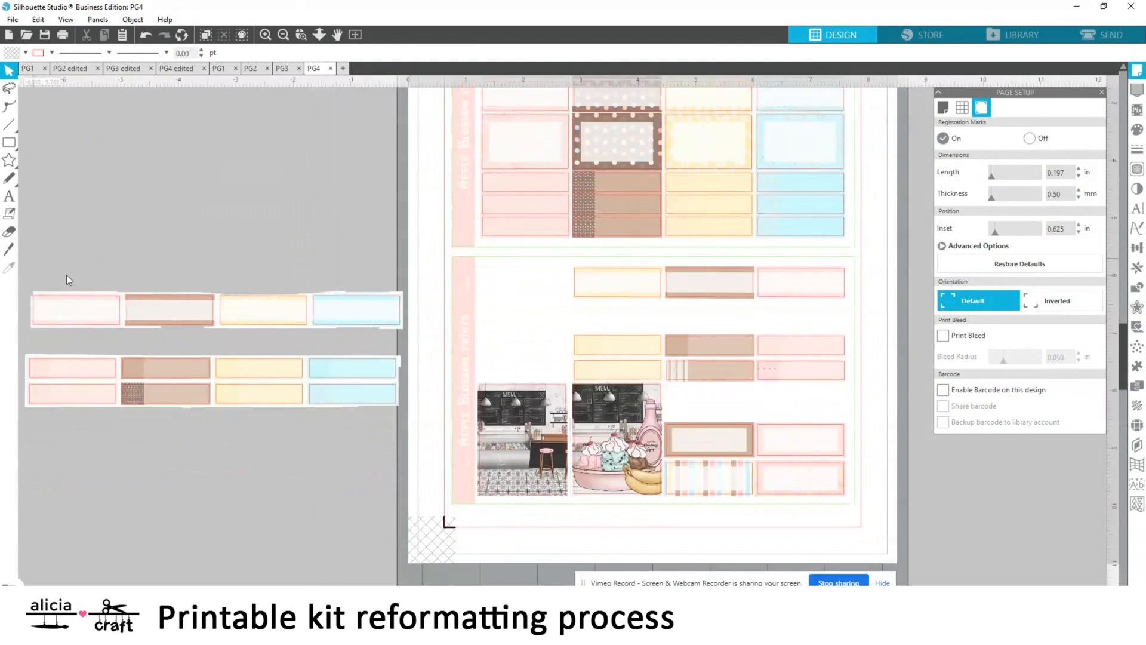
Place a copy of the four-label PG6 strip across the empty second row of PG4's lower sheet
left_click(69, 283)
left_click_drag(321, 297, 766, 305)
left_click(976, 453)
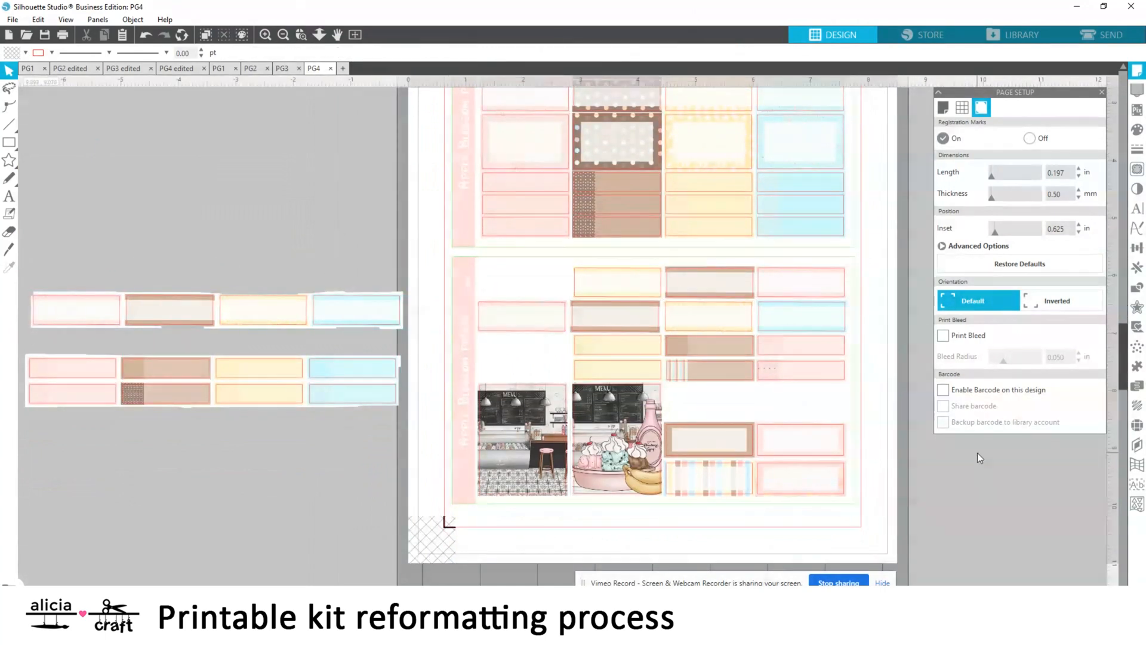
Copy the four-label strip, erase its pink and brown labels, and place the yellow and blue ones above PG4's framed brown and pink labels
left_click(356, 309)
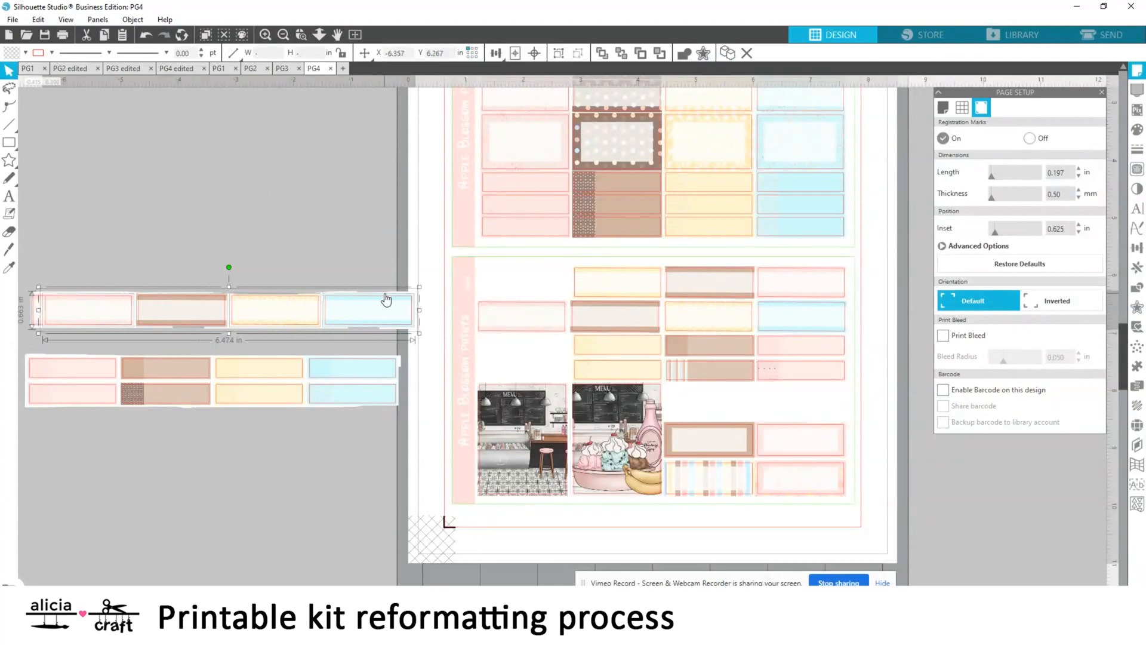
left_click_drag(387, 300, 357, 202)
left_click(9, 231)
left_click_drag(179, 208, 17, 209)
left_click(9, 70)
left_click_drag(447, 222, 884, 409)
left_click(338, 211)
scroll(338, 211, "up", 1)
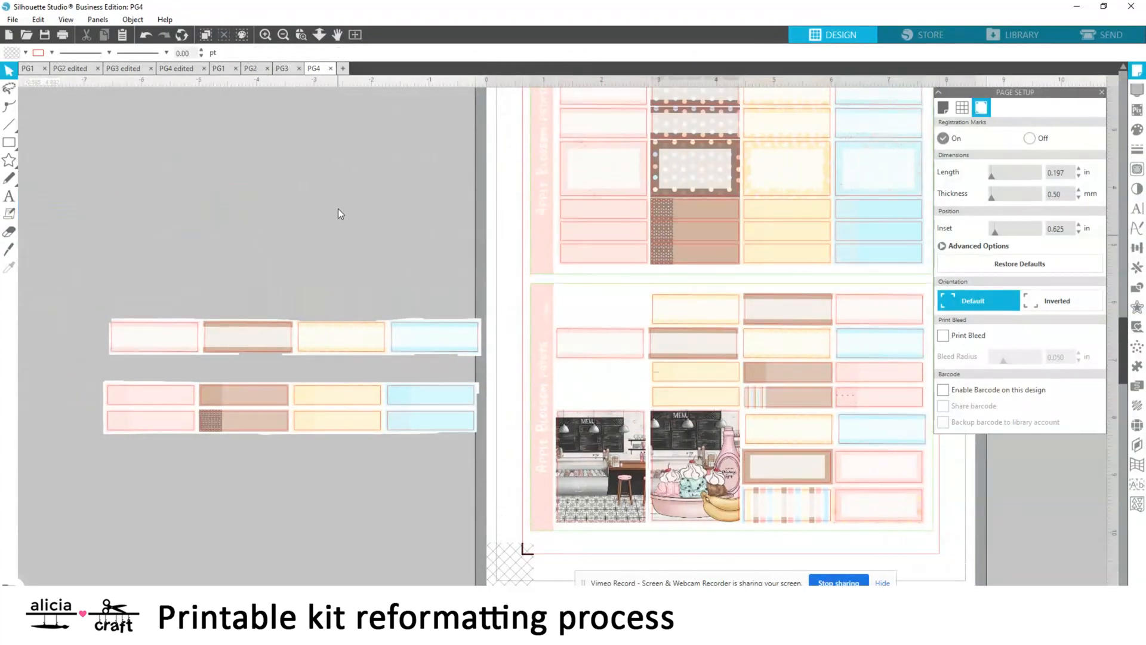
Paste another copy of the strip, erase all but its blue label, and place it directly above the shop interior sticker
left_click(159, 346)
key("ctrl+v")
left_click(9, 232)
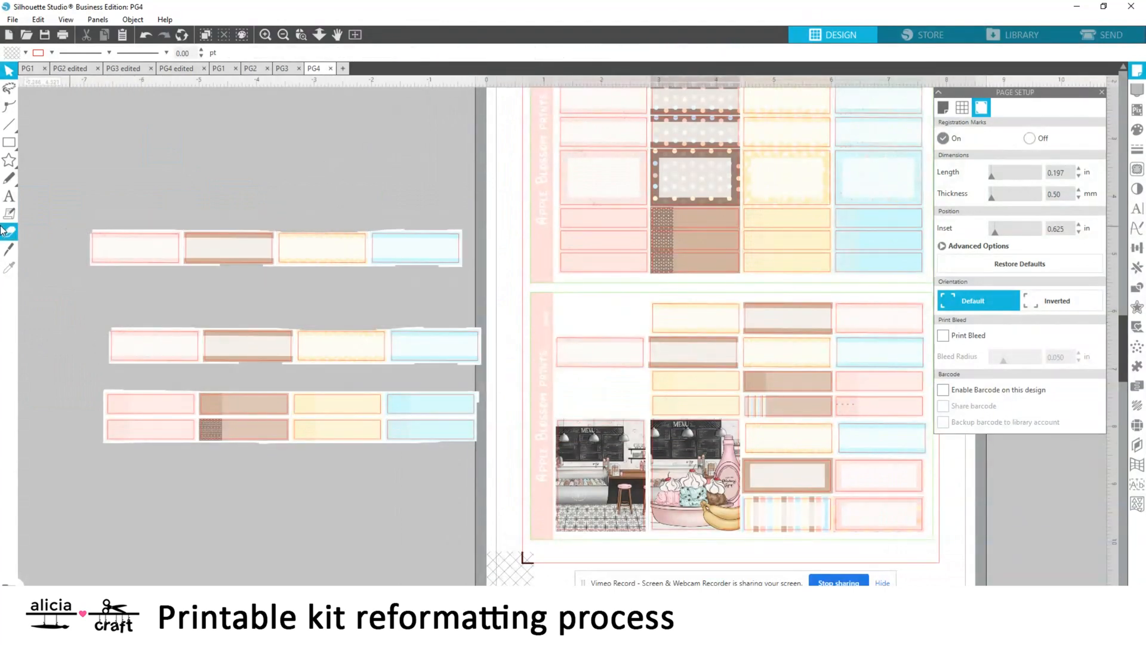
mouse_move(353, 254)
left_mouse_down()
mouse_move(195, 238)
mouse_move(198, 227)
left_mouse_up()
left_click(9, 70)
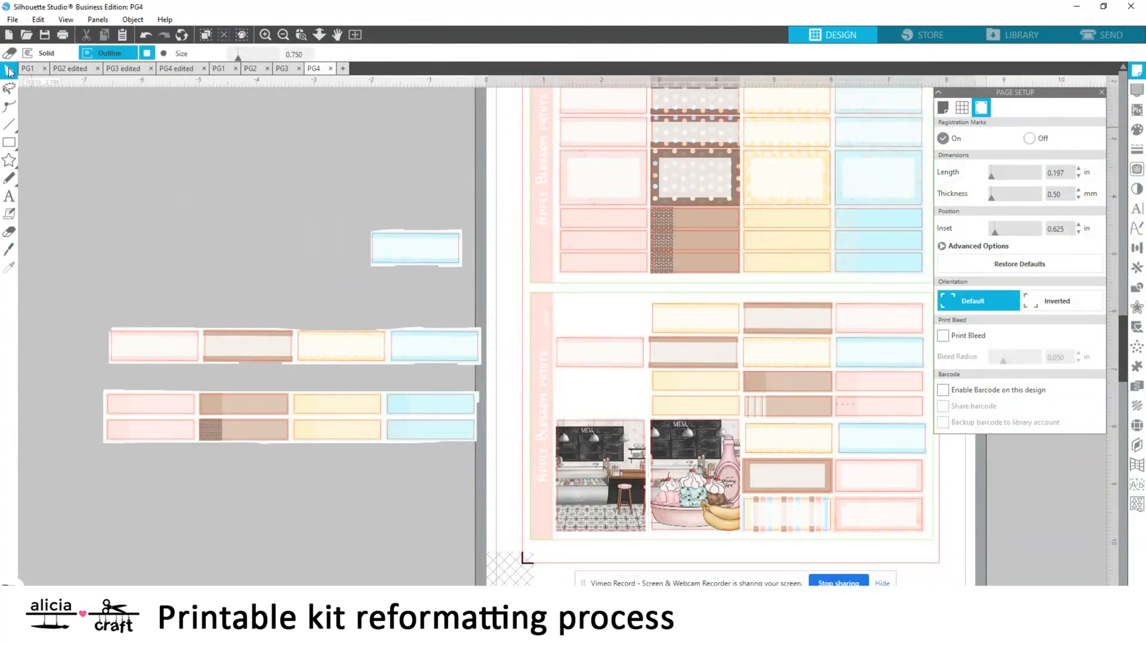
left_click_drag(448, 249, 634, 394)
Paste another copy of the strip, isolate its yellow label, and place it at the top of the lower sheet's first column
left_click(159, 346)
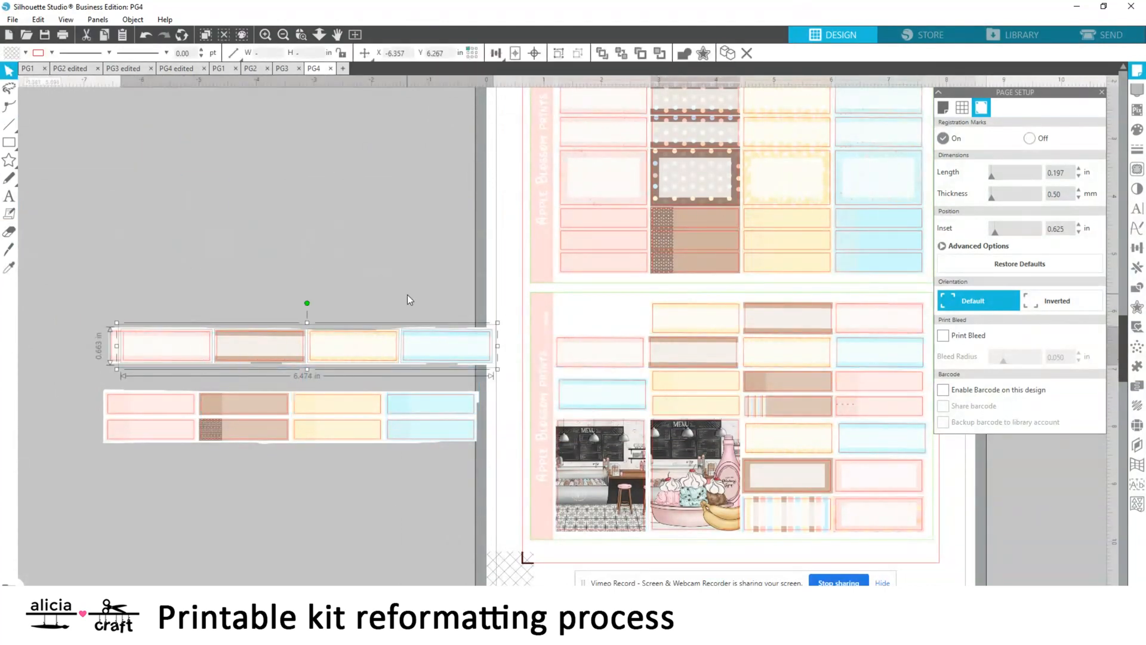
key("ctrl+v")
left_click(9, 231)
left_click_drag(270, 268, 128, 264)
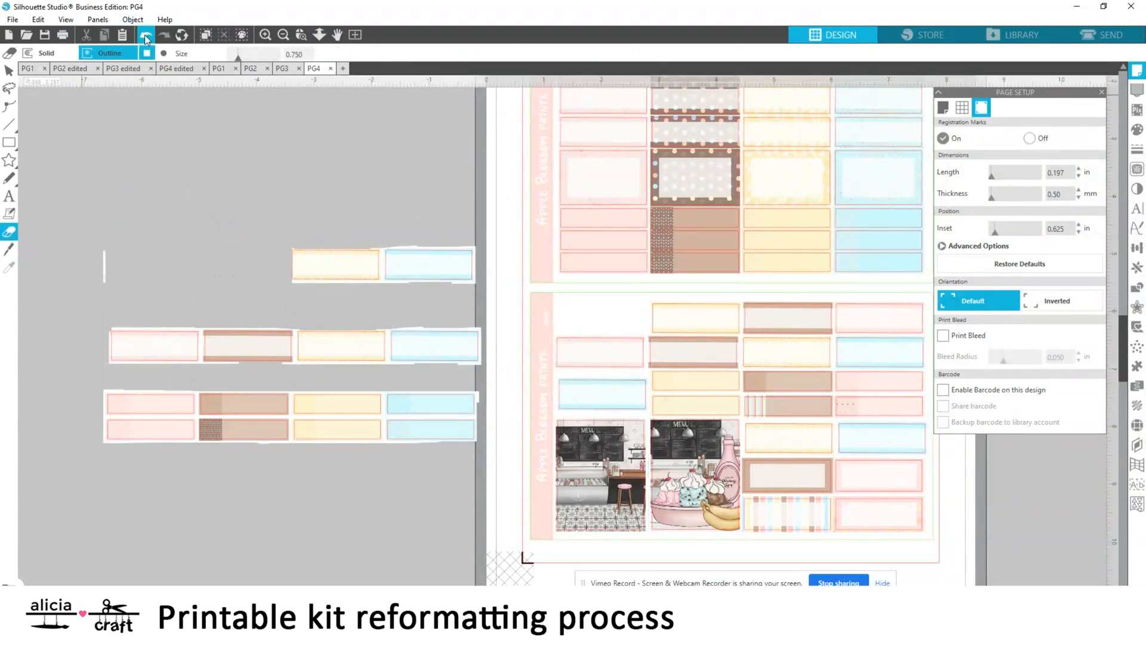
left_click(146, 35)
left_click_drag(266, 263, 97, 262)
left_click(9, 70)
left_click_drag(335, 270, 602, 322)
left_click(396, 284)
Save the reformatted page as a new file named PG4 edited in the Sundae folder
scroll(478, 334, "right", 2)
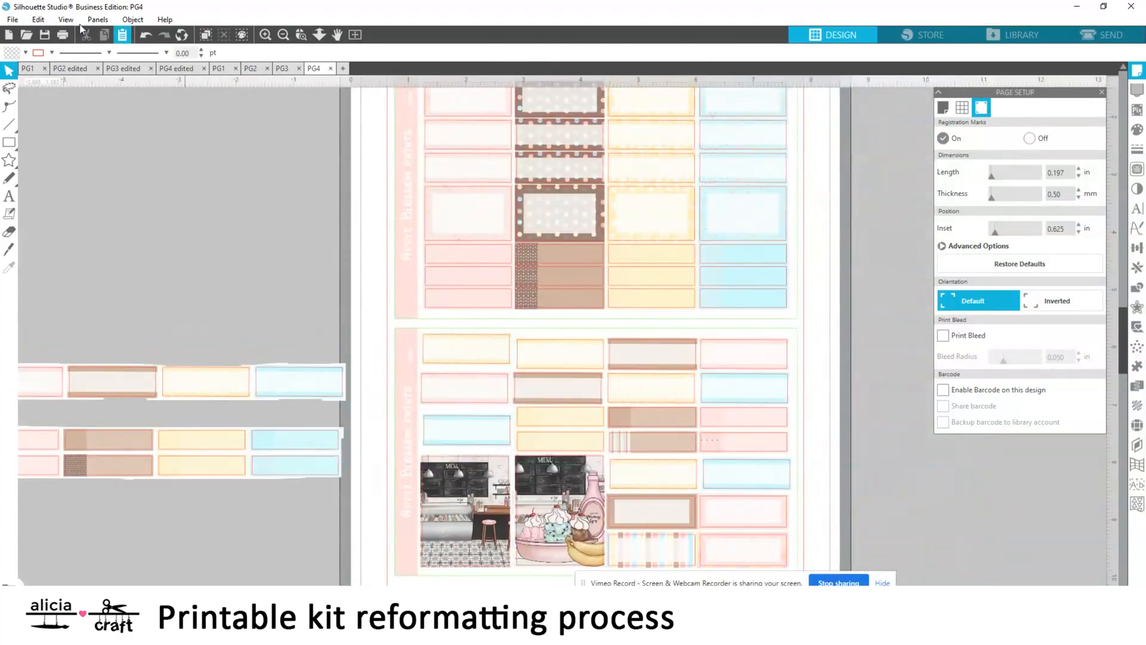
left_click(12, 19)
left_click(221, 141)
left_click(314, 523)
type("edit")
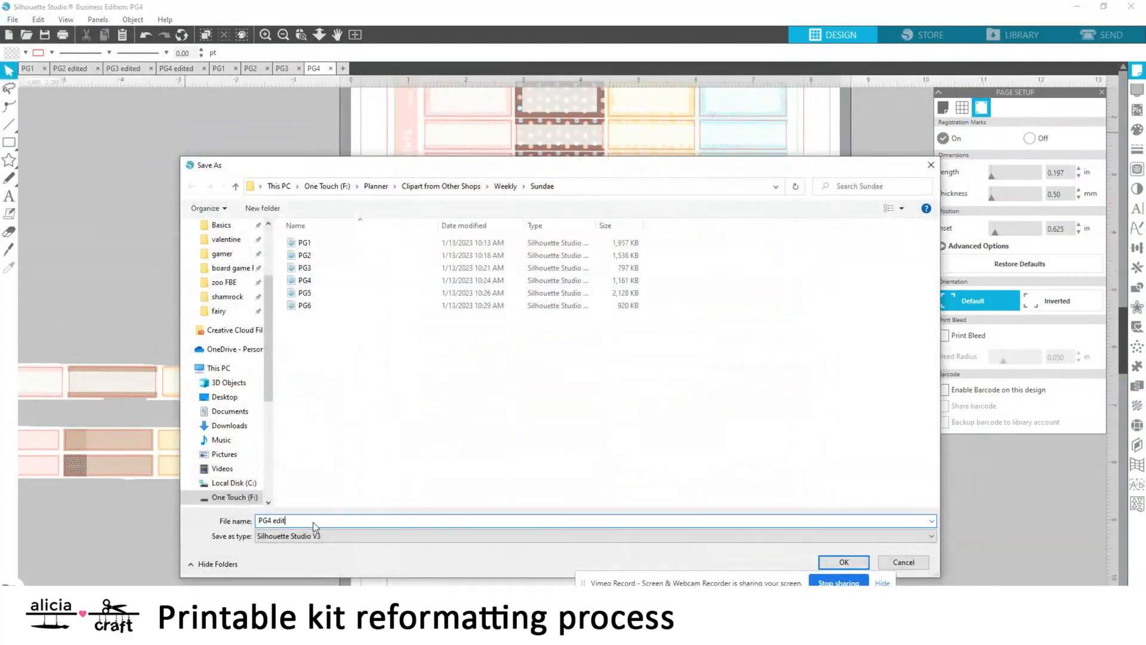
type("ed")
key("Return")
Erase PG3's heart checklists, blue gradient box and all flags except the top row's pink and yellow ones
left_click(284, 68)
scroll(321, 157, "up", 2)
left_click(9, 232)
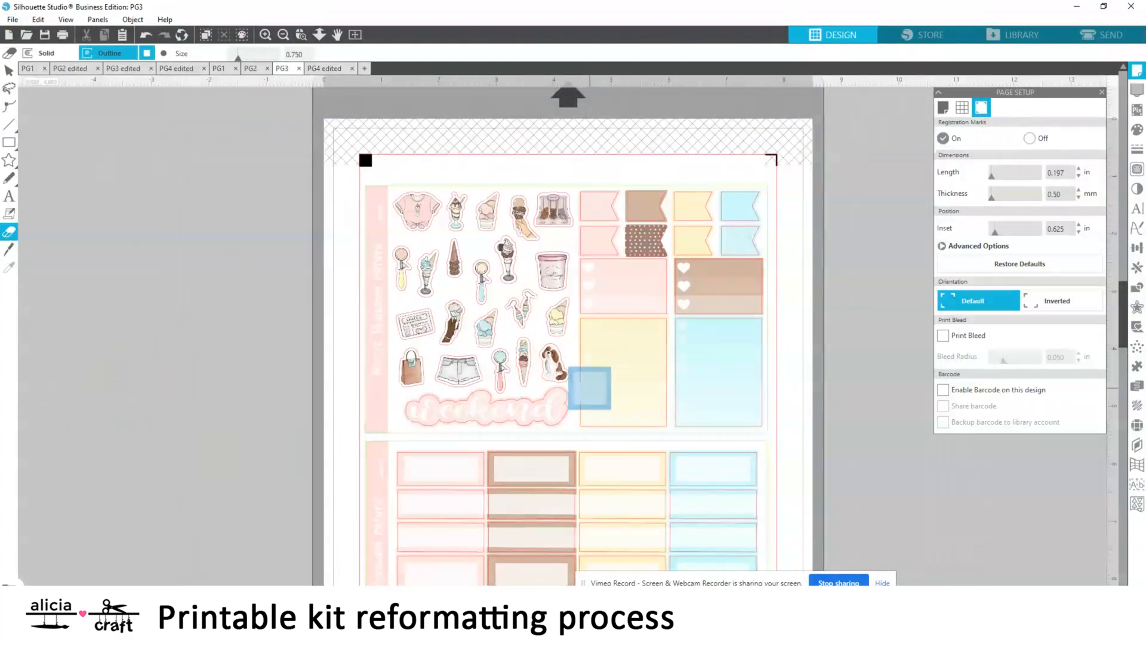
mouse_move(726, 406)
left_mouse_down()
mouse_move(742, 337)
mouse_move(699, 377)
left_mouse_up()
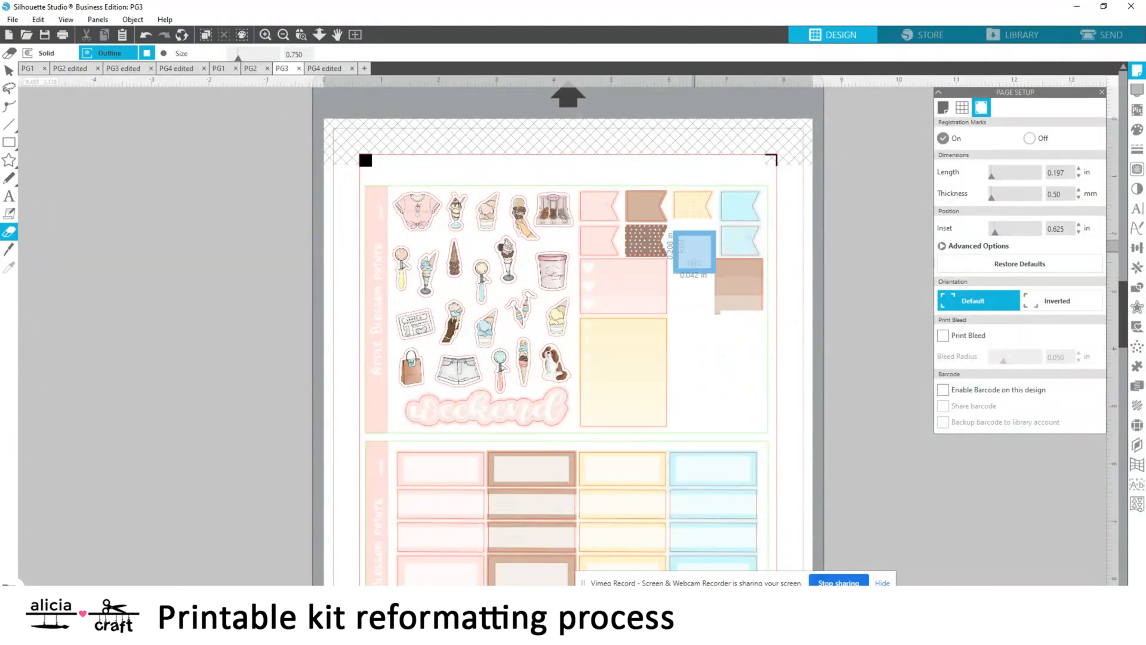
mouse_move(705, 261)
left_mouse_down()
mouse_move(738, 245)
mouse_move(742, 292)
mouse_move(624, 273)
mouse_move(598, 295)
mouse_move(640, 293)
mouse_move(651, 274)
mouse_move(631, 274)
mouse_move(597, 248)
mouse_move(663, 246)
left_mouse_up()
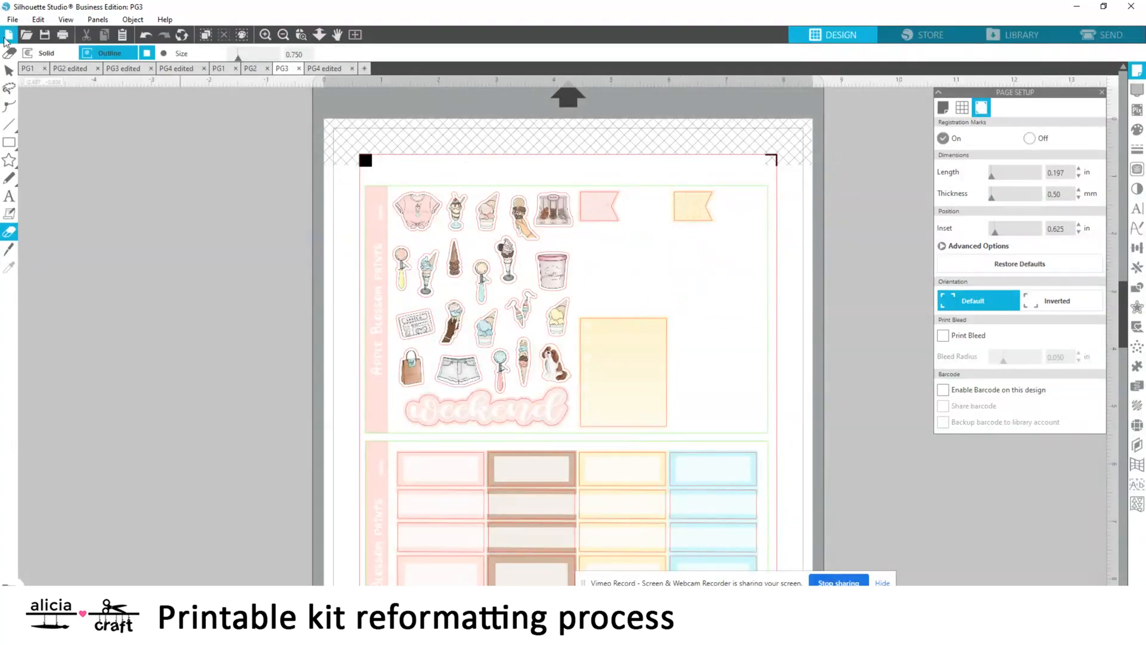
left_click(10, 70)
left_click(703, 210)
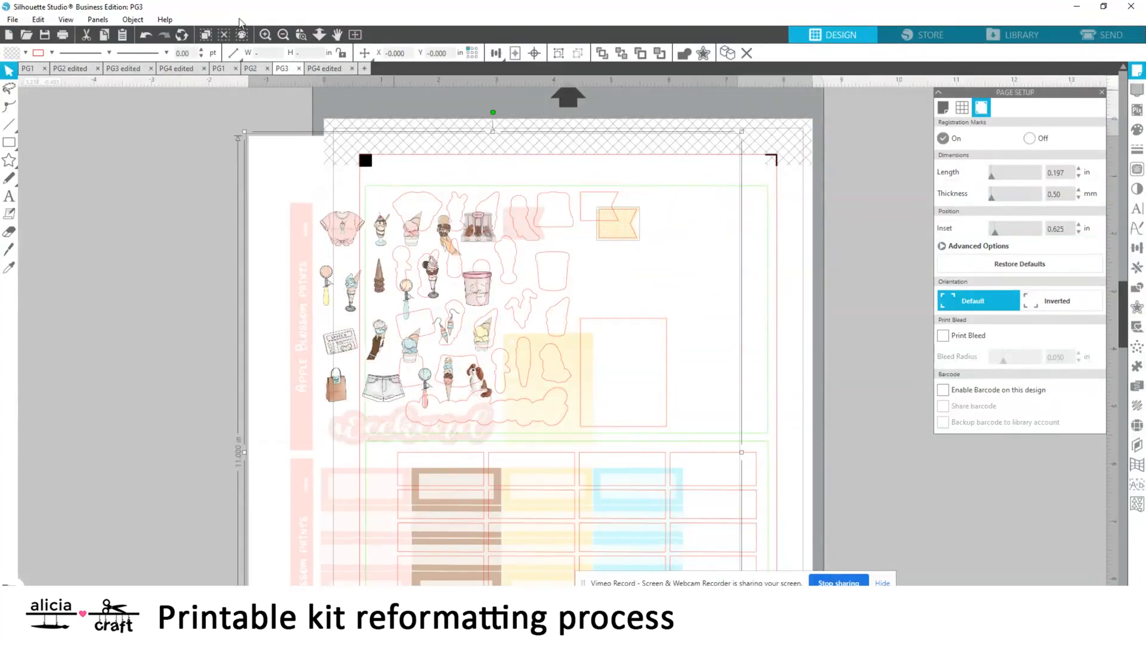
left_click(825, 166)
left_click(9, 232)
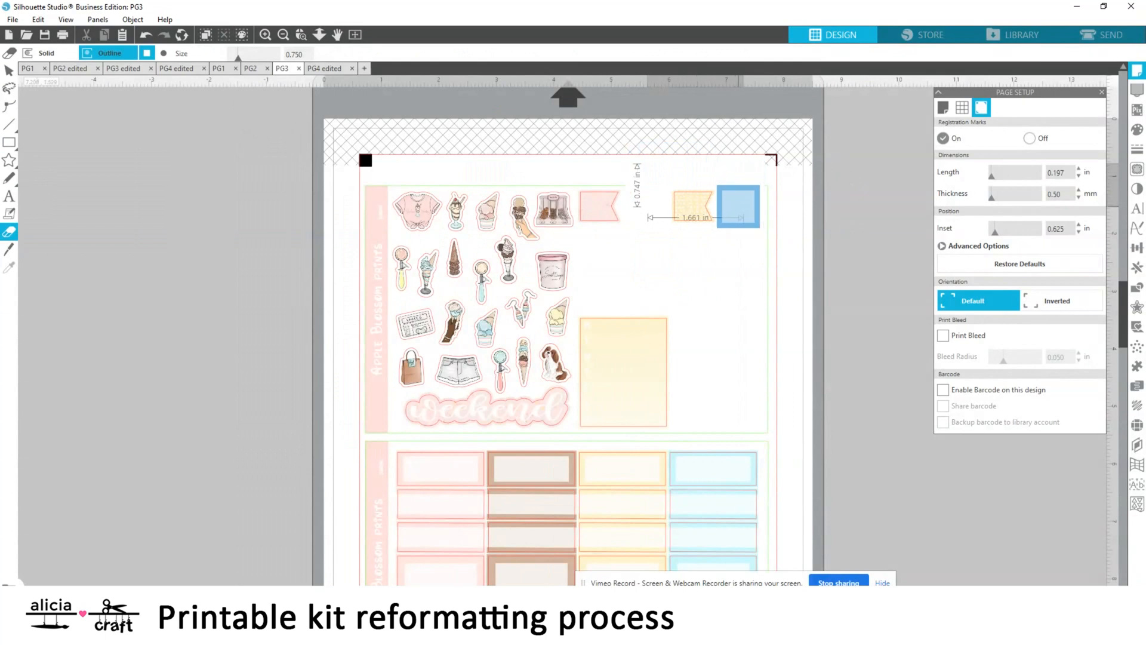
left_click(9, 70)
right_click(695, 209)
left_click(716, 244)
left_click(145, 40)
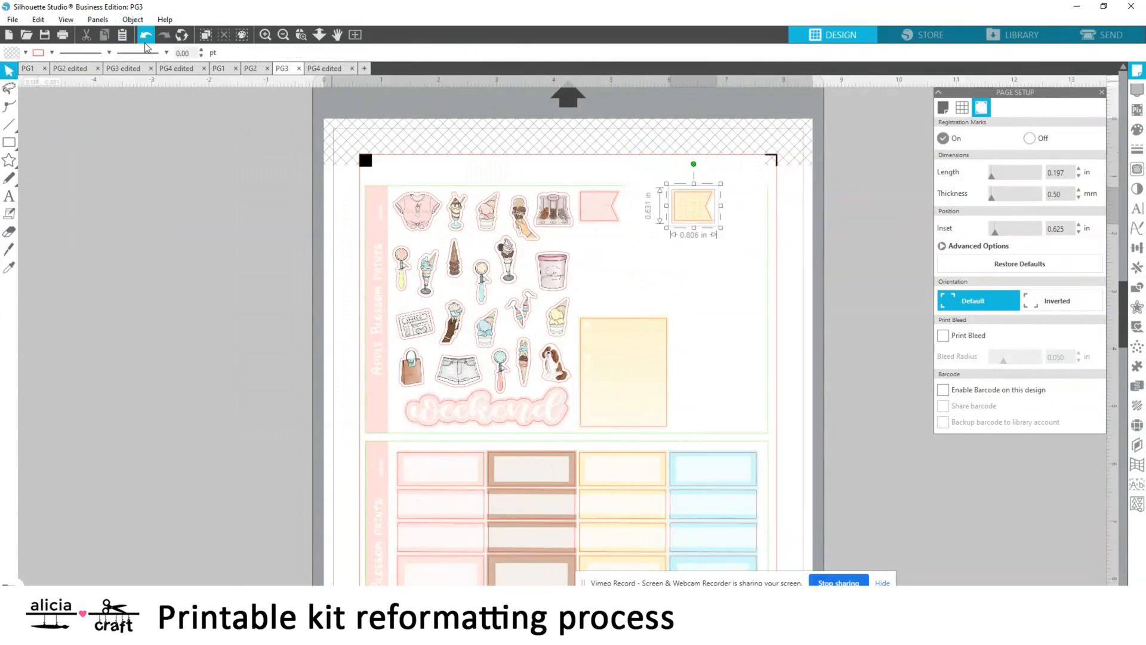
Isolate the yellow flag from PG3's artwork and place it directly beside the pink flag
left_click(9, 231)
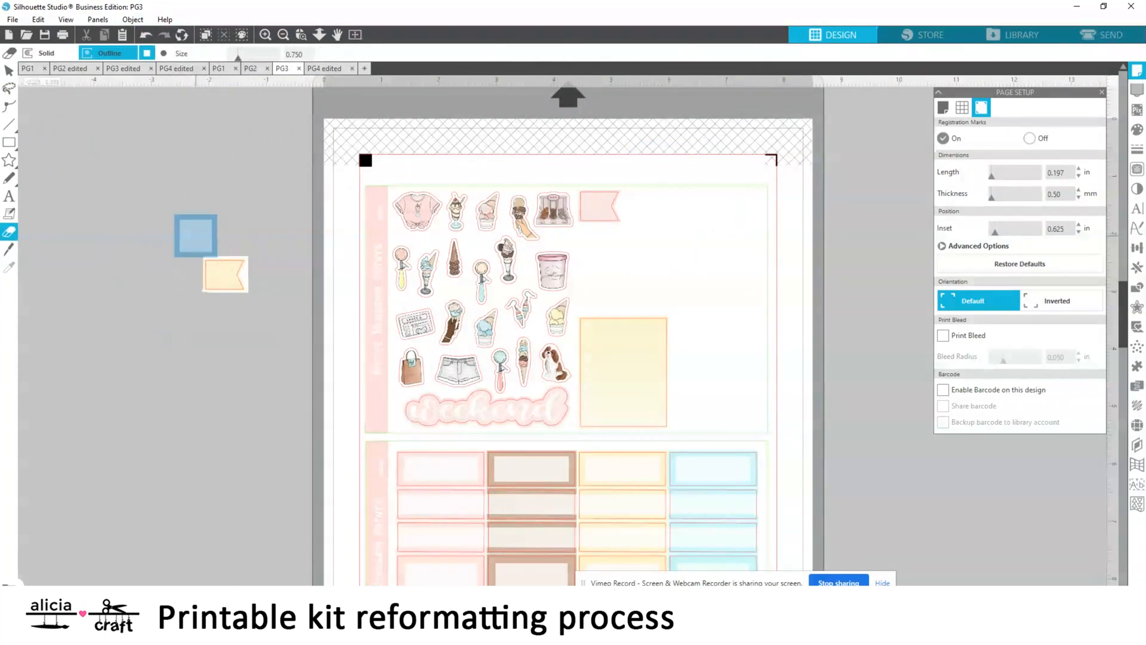
left_click(9, 70)
mouse_move(235, 279)
left_mouse_down()
mouse_move(673, 269)
mouse_move(656, 212)
left_mouse_up()
left_click(886, 232)
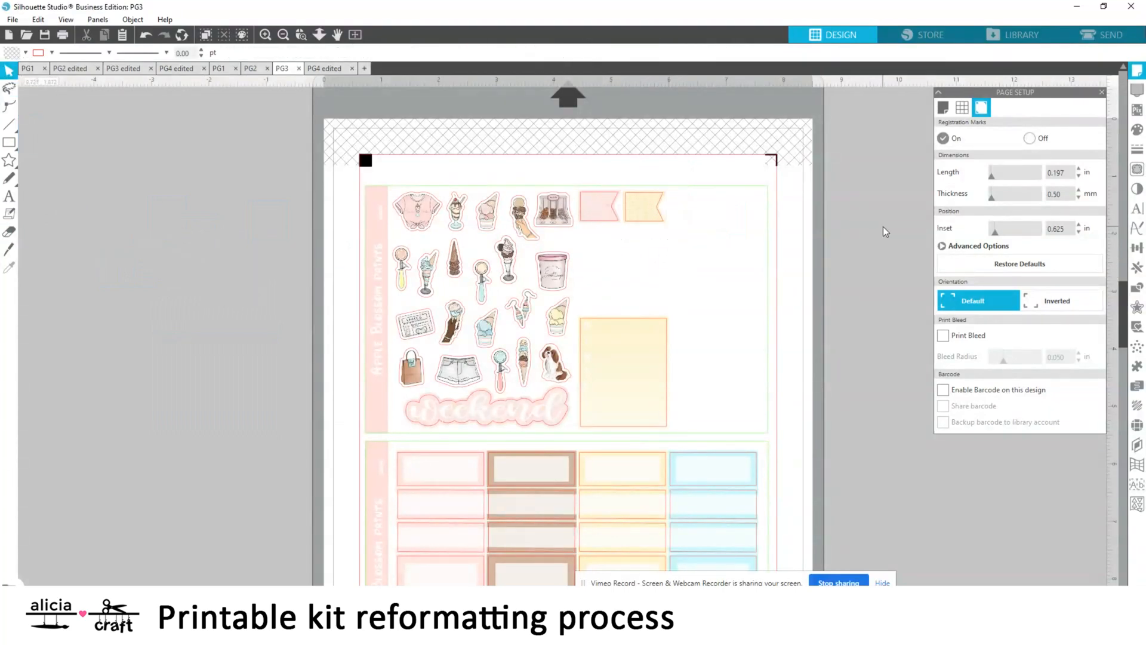
scroll(305, 235, "down", 1)
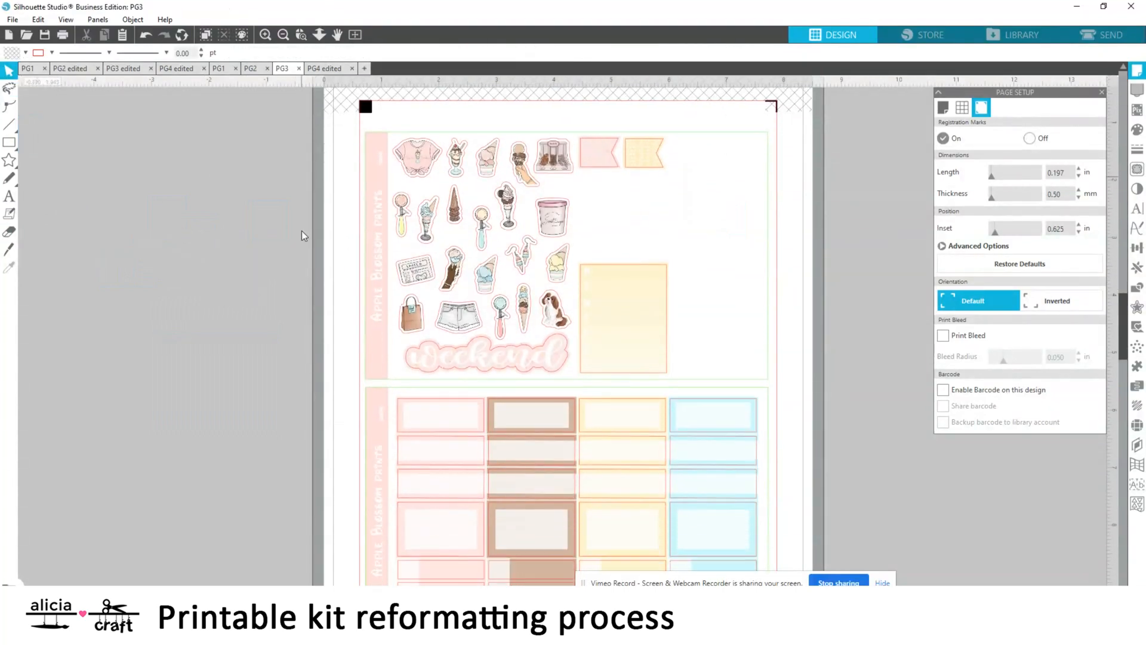
left_click(322, 69)
left_click(282, 69)
left_click(227, 70)
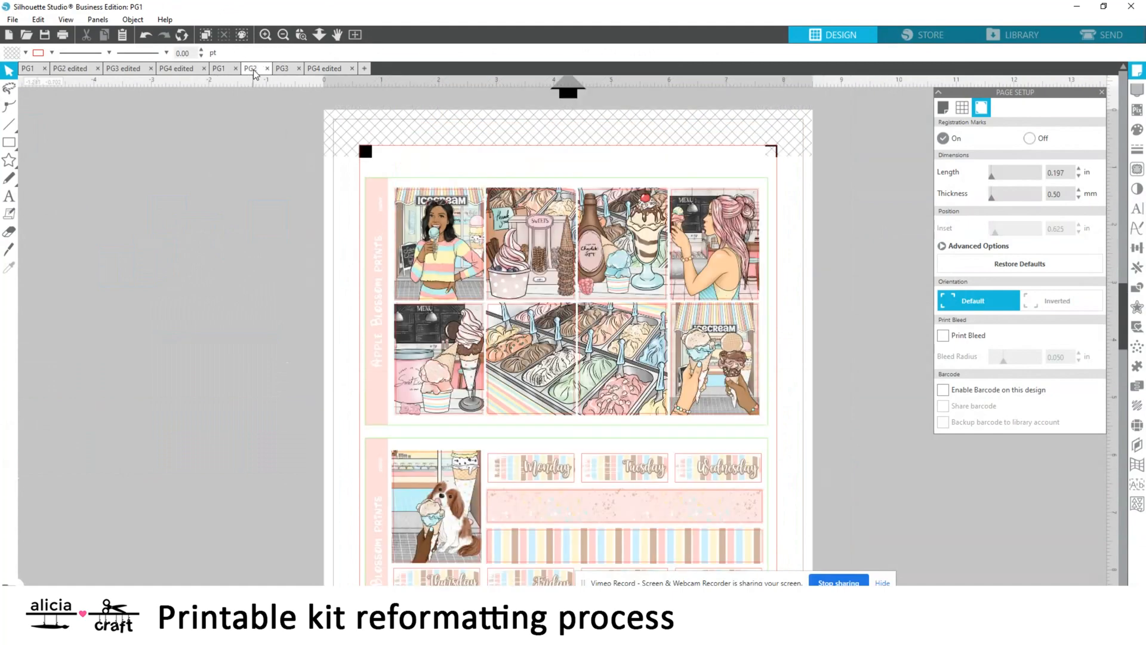
Erase all the rounded boxes from PG2's lower sheet, keeping the clothing picture and the small square boxes
left_click(252, 69)
scroll(386, 297, "down", 3)
key("shift+e")
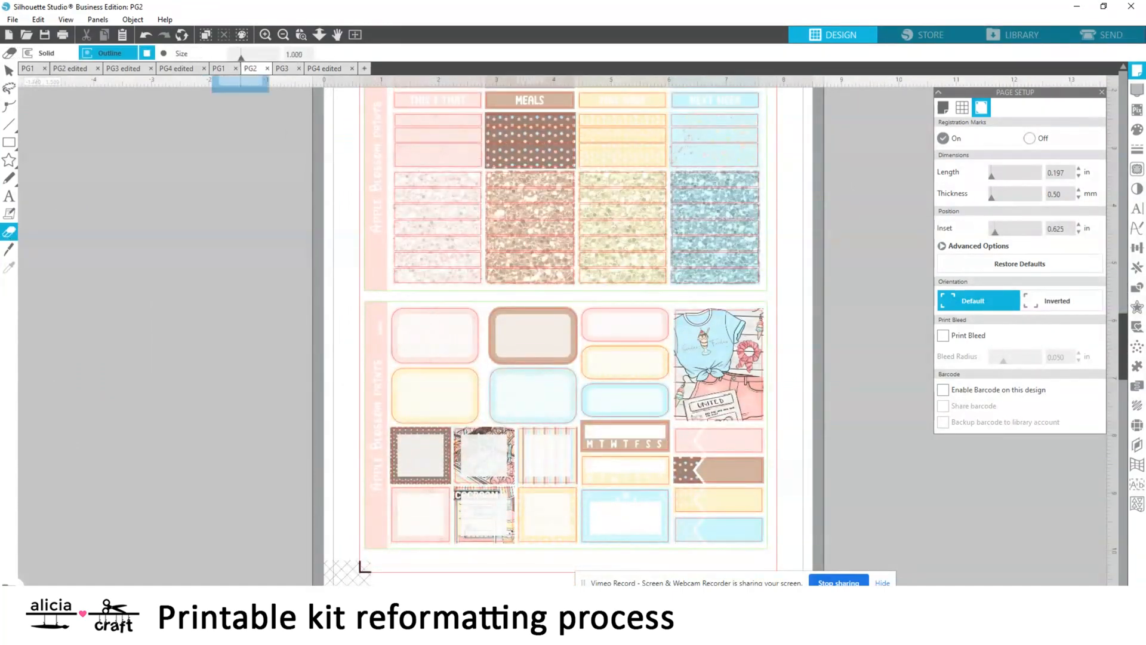
mouse_move(419, 337)
left_mouse_down()
mouse_move(640, 346)
mouse_move(640, 401)
mouse_move(611, 400)
mouse_move(600, 380)
mouse_move(425, 375)
mouse_move(418, 395)
mouse_move(547, 396)
mouse_move(555, 318)
left_mouse_up()
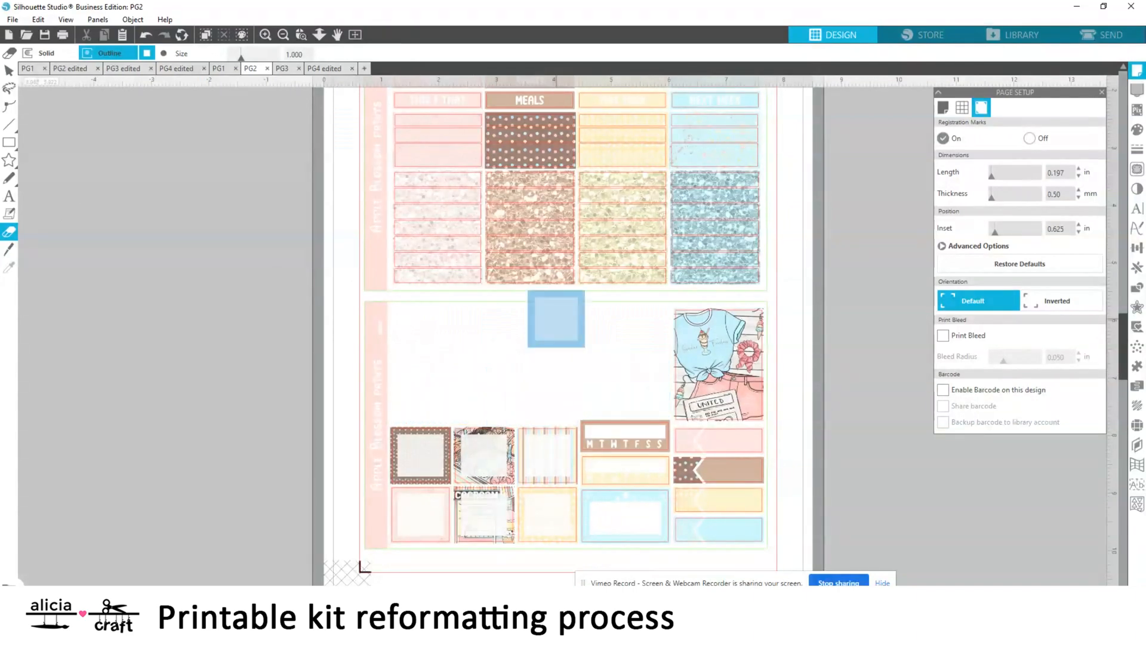
Erase the pink, yellow and blue header labels and boxes above the glitter strips on PG2, keeping the brown column
scroll(525, 351, "up", 5)
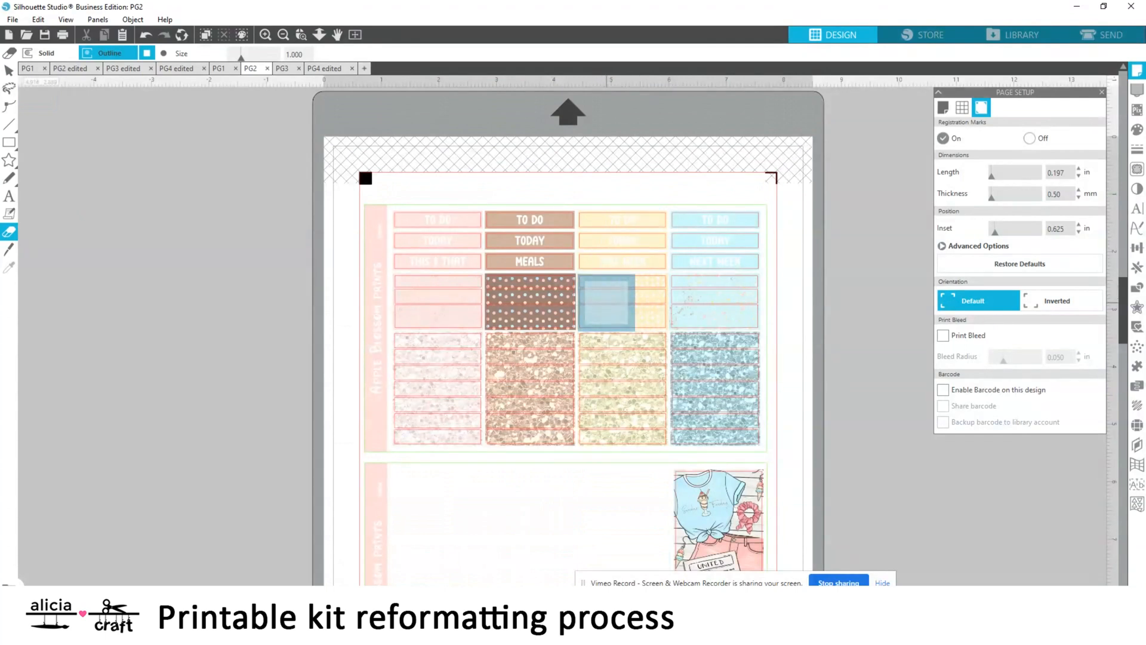
mouse_move(607, 303)
left_mouse_down()
mouse_move(717, 306)
mouse_move(716, 242)
mouse_move(665, 244)
mouse_move(736, 241)
left_mouse_up()
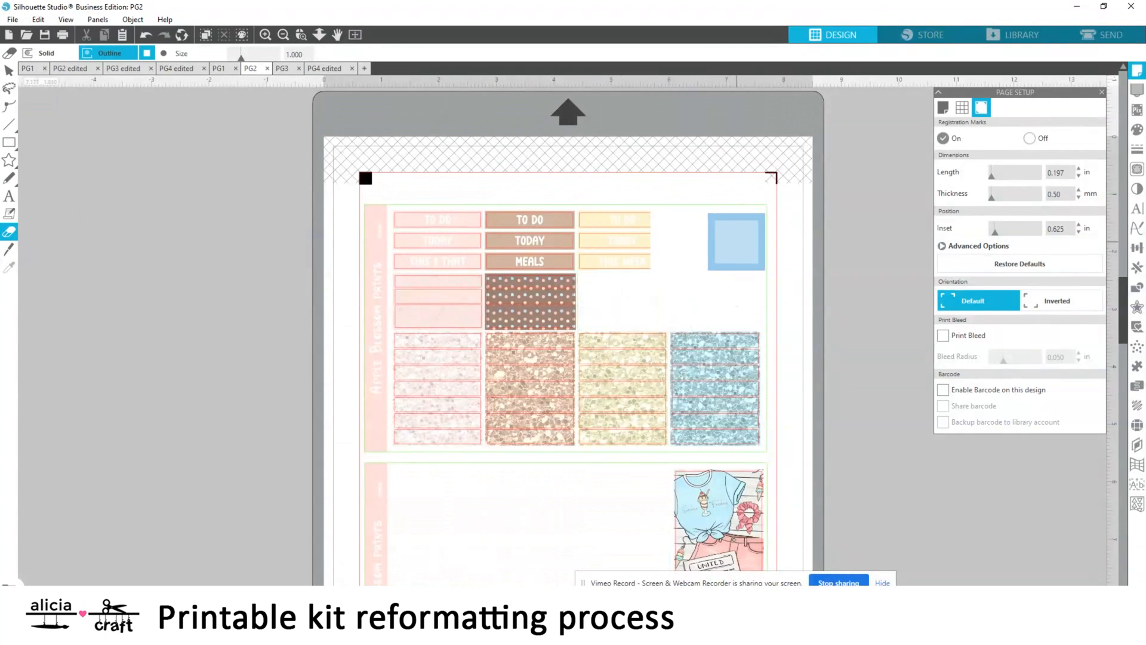
mouse_move(380, 280)
left_mouse_down()
mouse_move(424, 301)
mouse_move(451, 275)
mouse_move(454, 241)
mouse_move(431, 255)
left_mouse_up()
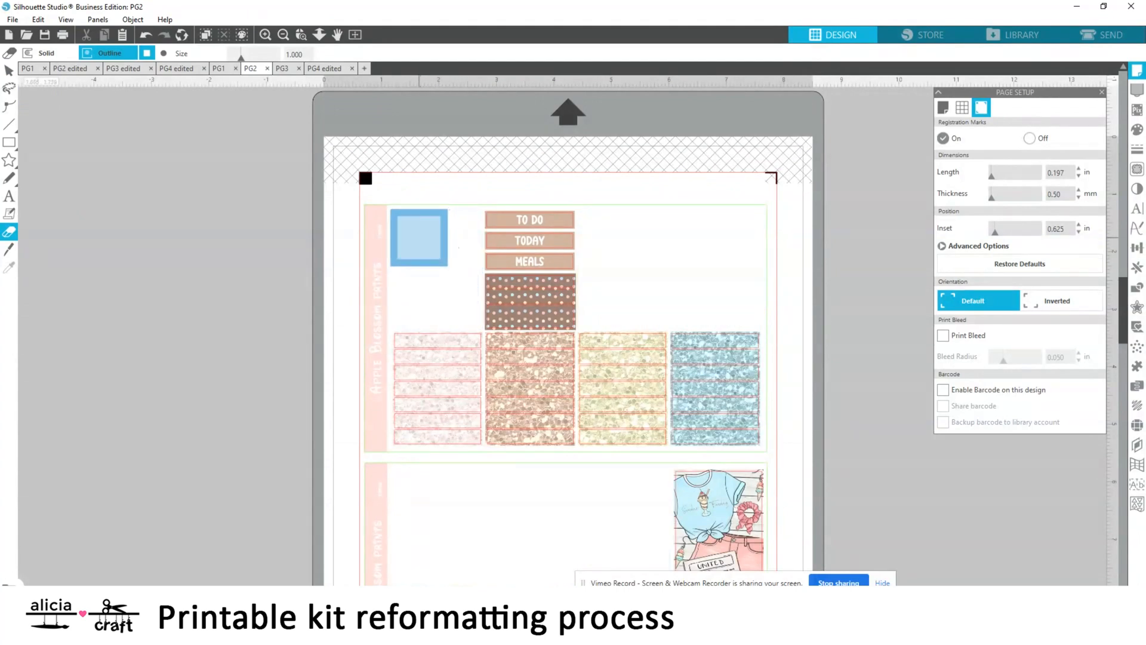
Erase around the brown MEALS label and its dotted box on PG2's upper sheet, and copy the isolated piece
scroll(328, 185, "up", 3)
mouse_move(583, 282)
left_mouse_down()
mouse_move(502, 302)
mouse_move(583, 302)
mouse_move(607, 352)
mouse_move(605, 446)
mouse_move(446, 422)
mouse_move(552, 334)
mouse_move(229, 354)
left_mouse_up()
left_click(9, 70)
left_click(206, 445)
left_click_drag(161, 299, 290, 418)
right_click(230, 349)
Undo the erasing around PG2's brown column and paste the copied MEALS piece into the workspace beside the page
left_click(261, 70)
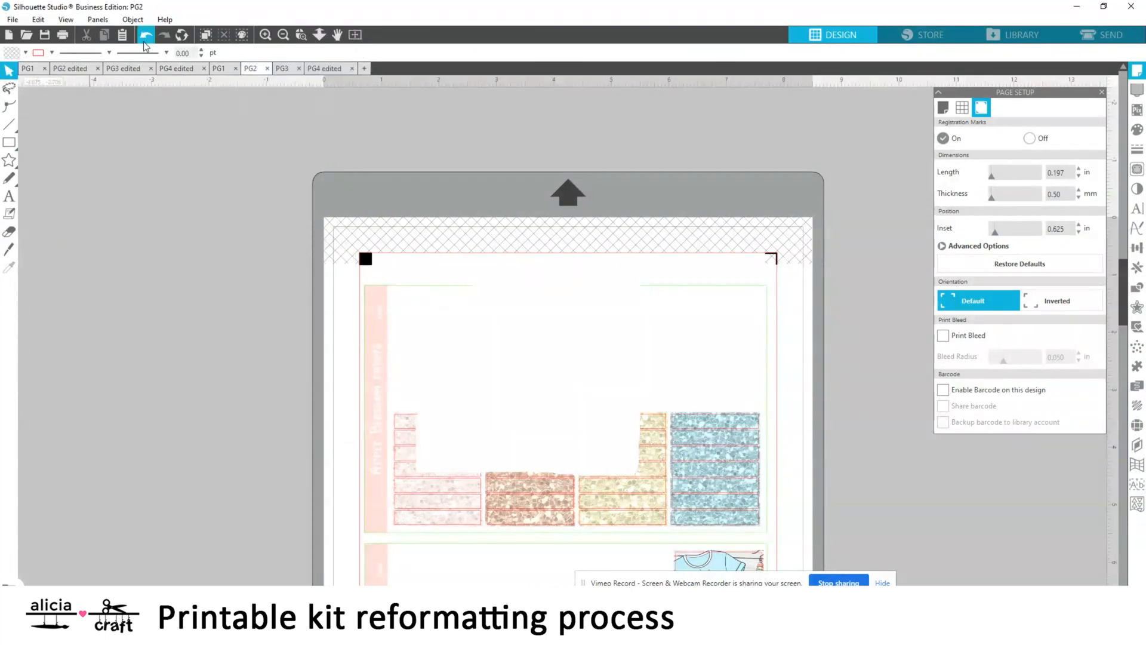
left_click(250, 68)
left_click(8, 230)
key("ctrl+v")
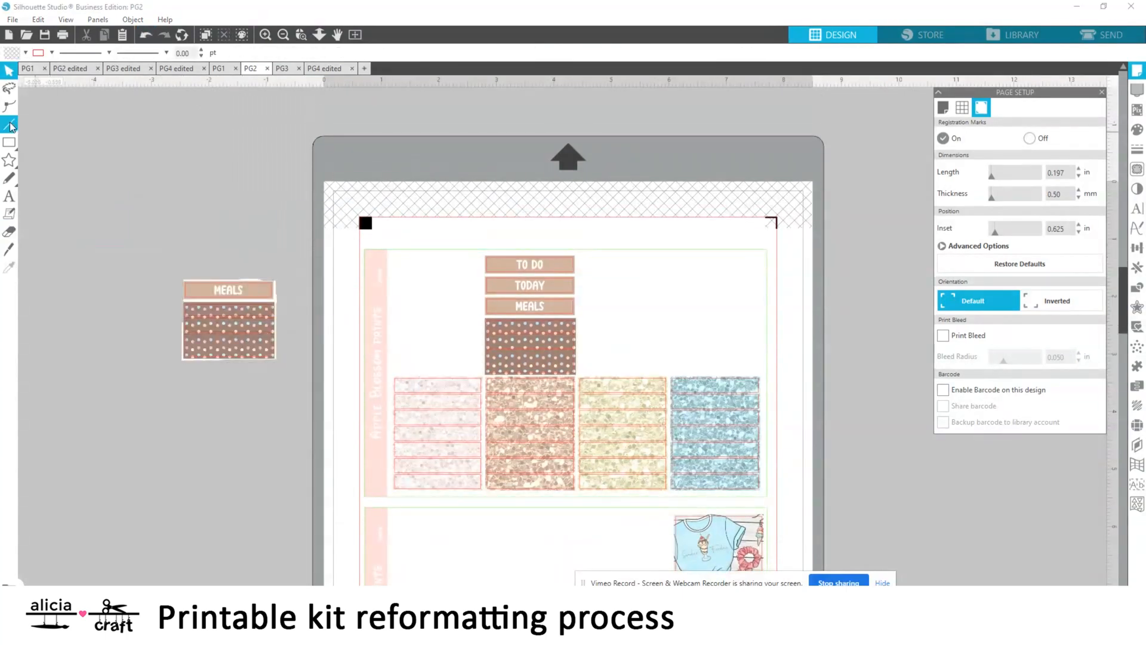
Erase the brown TO DO, TODAY and MEALS labels and the dotted box from PG2's upper sheet
left_click(9, 231)
mouse_move(465, 285)
left_mouse_down()
mouse_move(571, 285)
mouse_move(507, 322)
mouse_move(506, 344)
mouse_move(537, 313)
left_mouse_up()
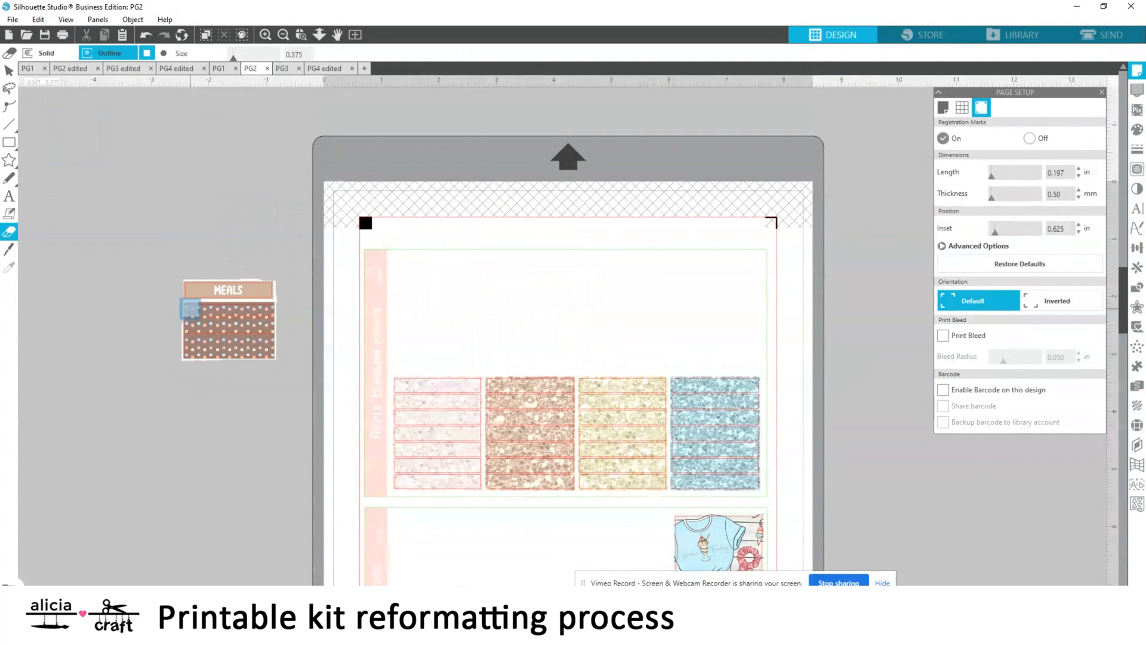
Shorten the MEALS piece's dotted box by erasing its upper part, and move the label down onto the remaining strip
left_click(266, 34)
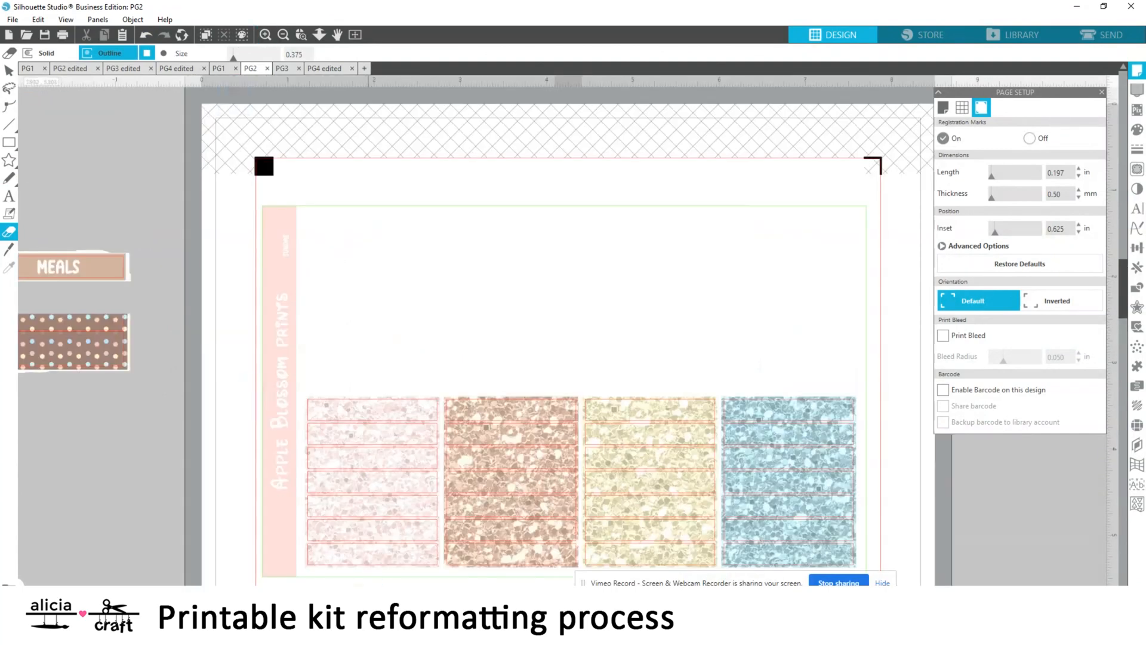
scroll(145, 329, "left", 3)
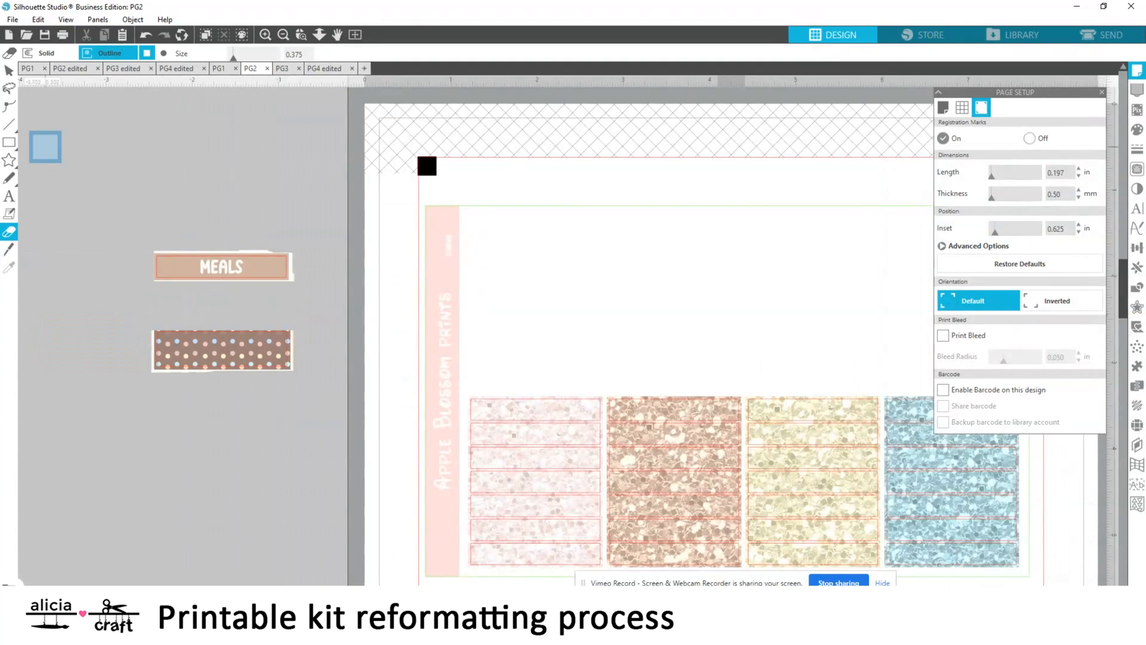
left_click(9, 71)
mouse_move(258, 272)
left_mouse_down()
mouse_move(259, 322)
mouse_move(259, 313)
mouse_move(387, 365)
left_mouse_up()
key("Down")
key("Down")
Cut the shortened MEALS piece from PG2 and paste it directly above the yellow box on PG3's upper sheet
left_click(291, 193)
left_click(283, 35)
right_click(342, 339)
left_click(364, 28)
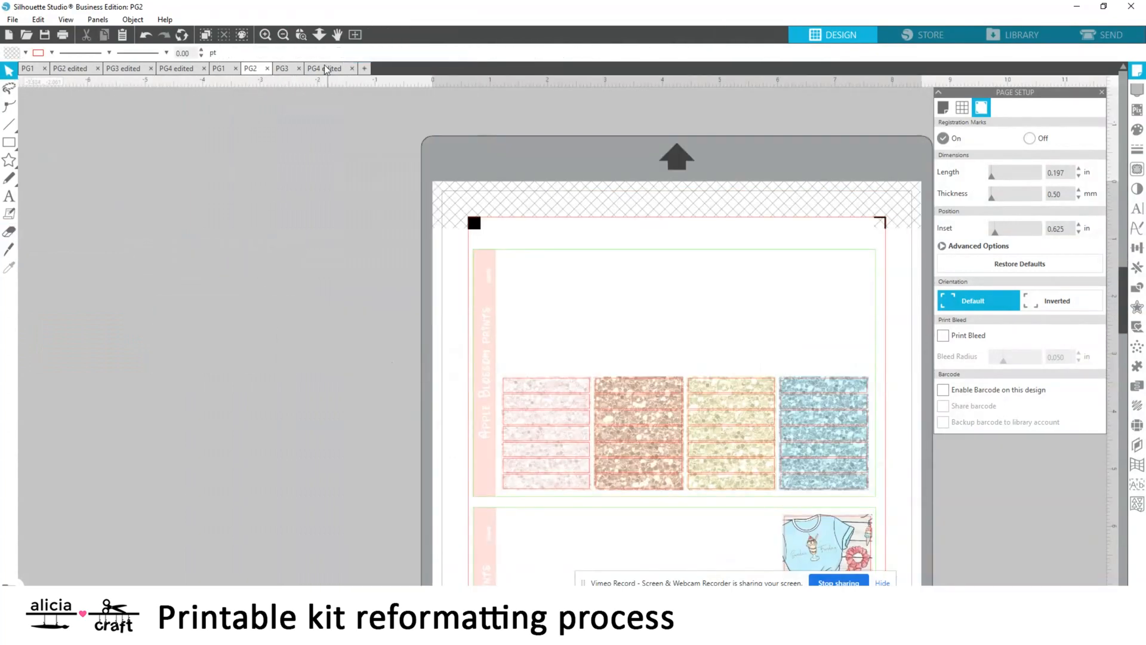
left_click(283, 68)
right_click(209, 228)
left_click(237, 284)
left_click_drag(232, 267, 609, 259)
key("Left")
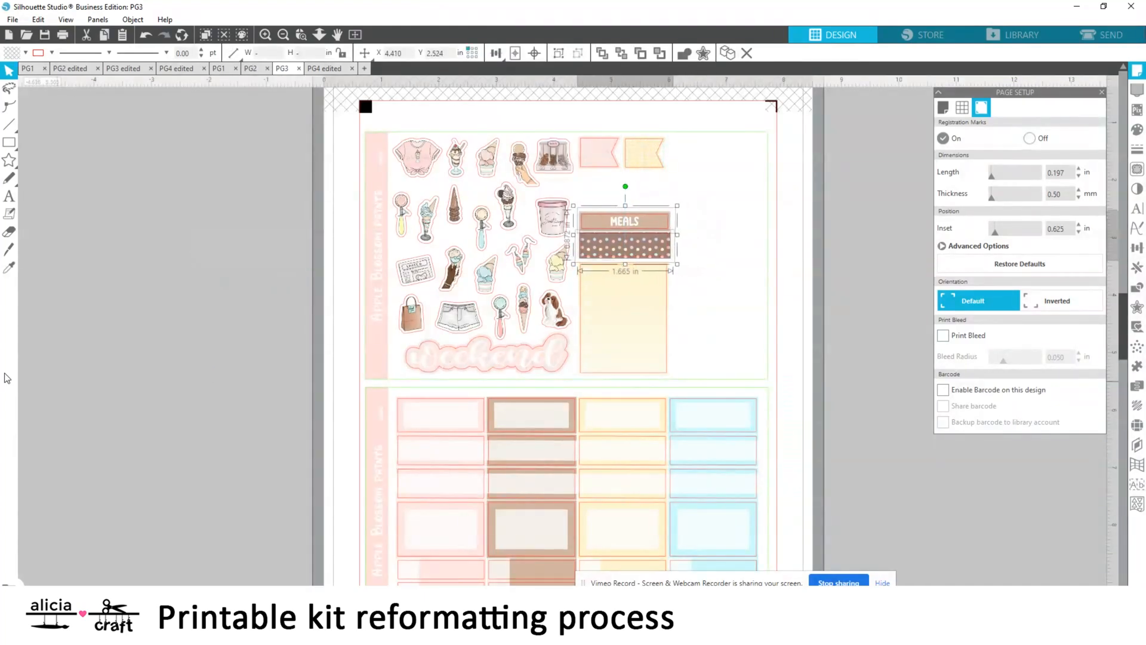
key("Up")
key("Up")
left_click(168, 243)
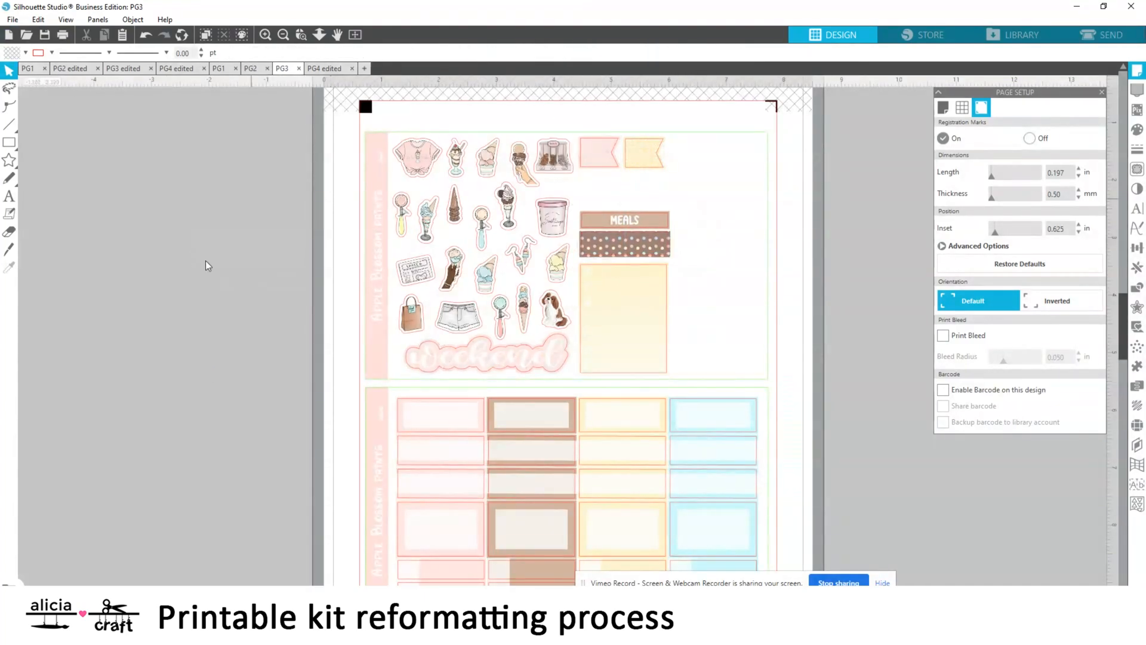
Save the PG3 page in the Sundae folder under the name "PG3 edited"
scroll(208, 266, "up", 3)
left_click(13, 19)
mouse_move(59, 129)
left_click(206, 129)
left_click(327, 520)
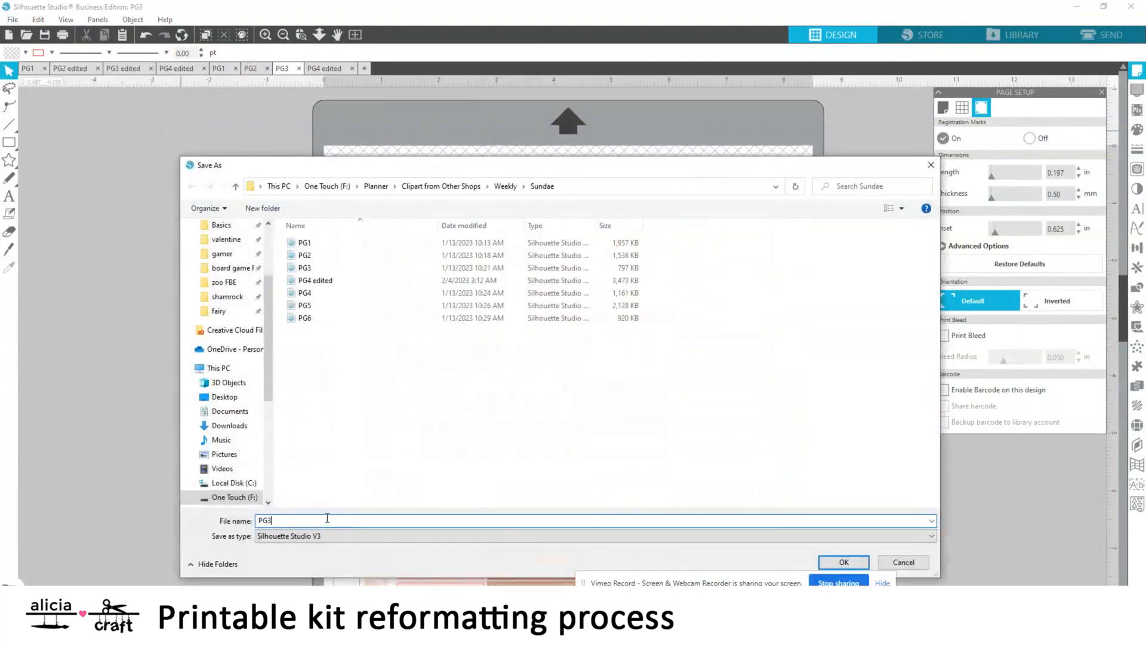
type("edited")
key("Return")
Save the PG2 page in the Sundae folder under the name "PG2 edited"
left_click(252, 70)
left_click(12, 20)
left_click(206, 129)
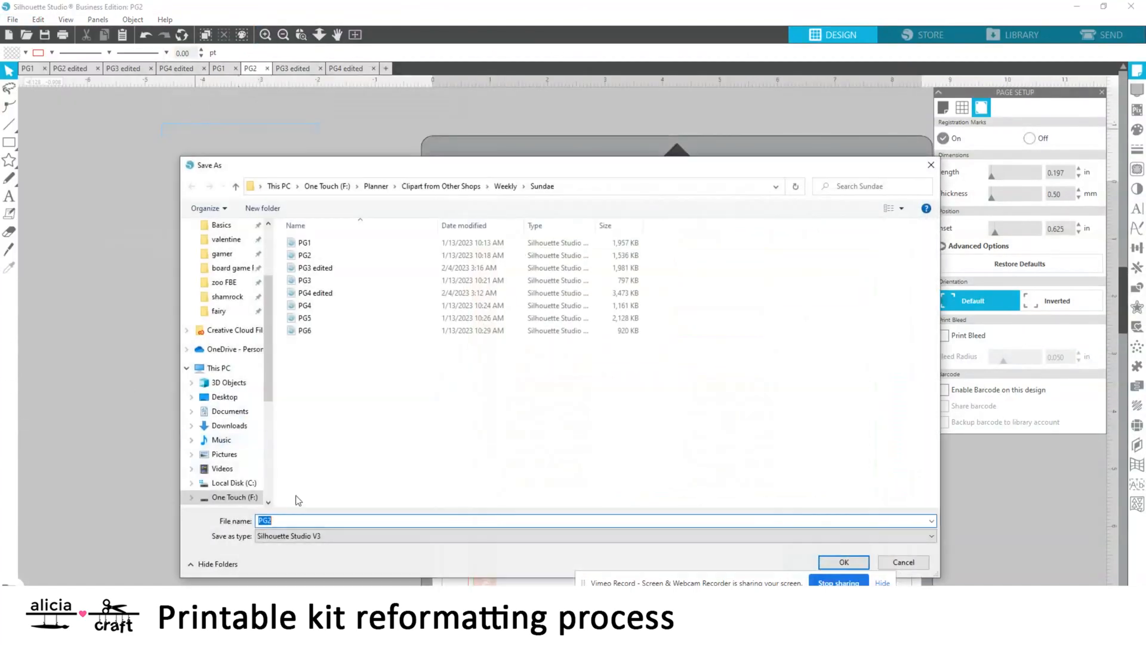
type("edited")
key("Return")
Examine the sticker layout of the other kit's PG2 edited page as a reference for the Sundae PG2 page
scroll(507, 361, "down", 9)
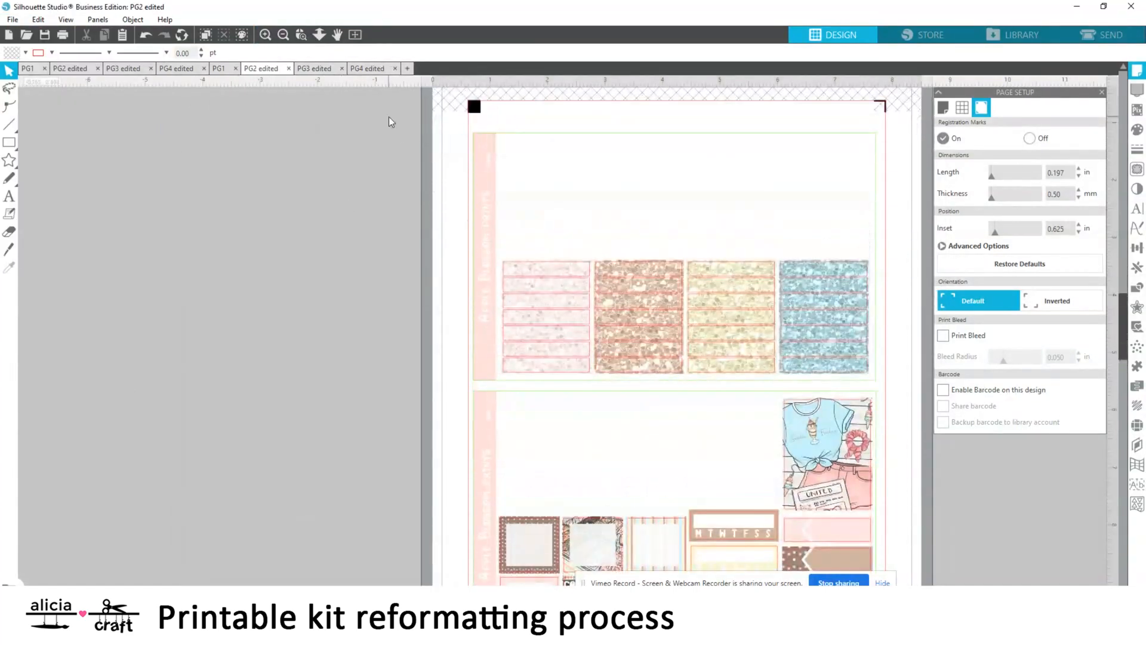
left_click(271, 456)
key("Delete")
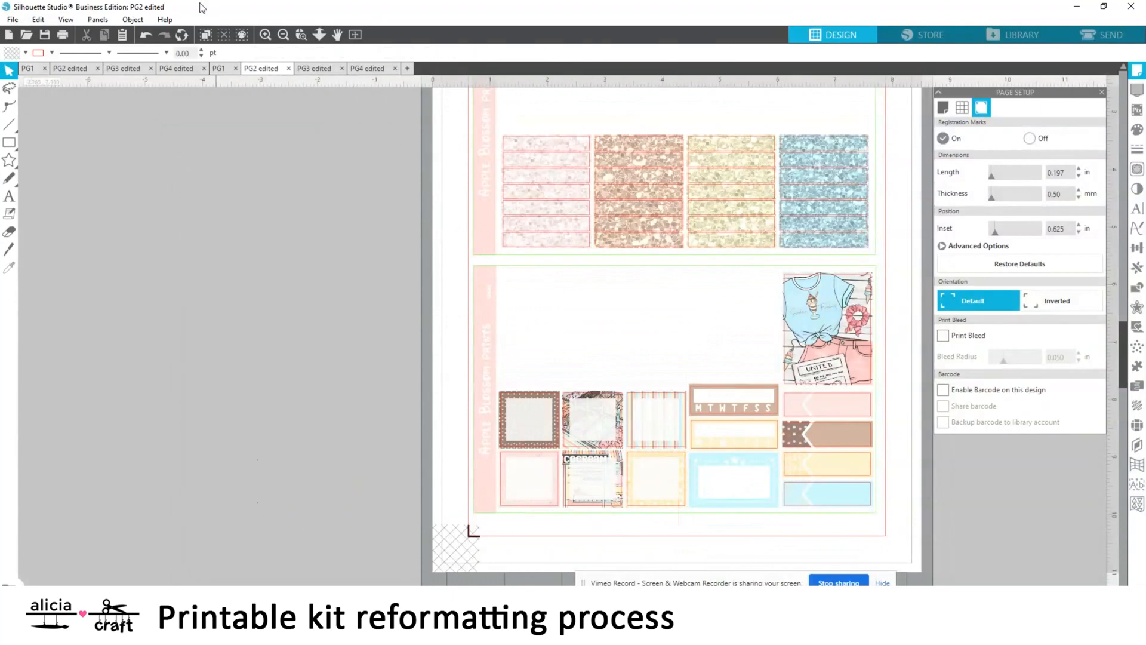
left_click(219, 68)
scroll(357, 393, "down", 2)
left_click(28, 69)
left_click(71, 68)
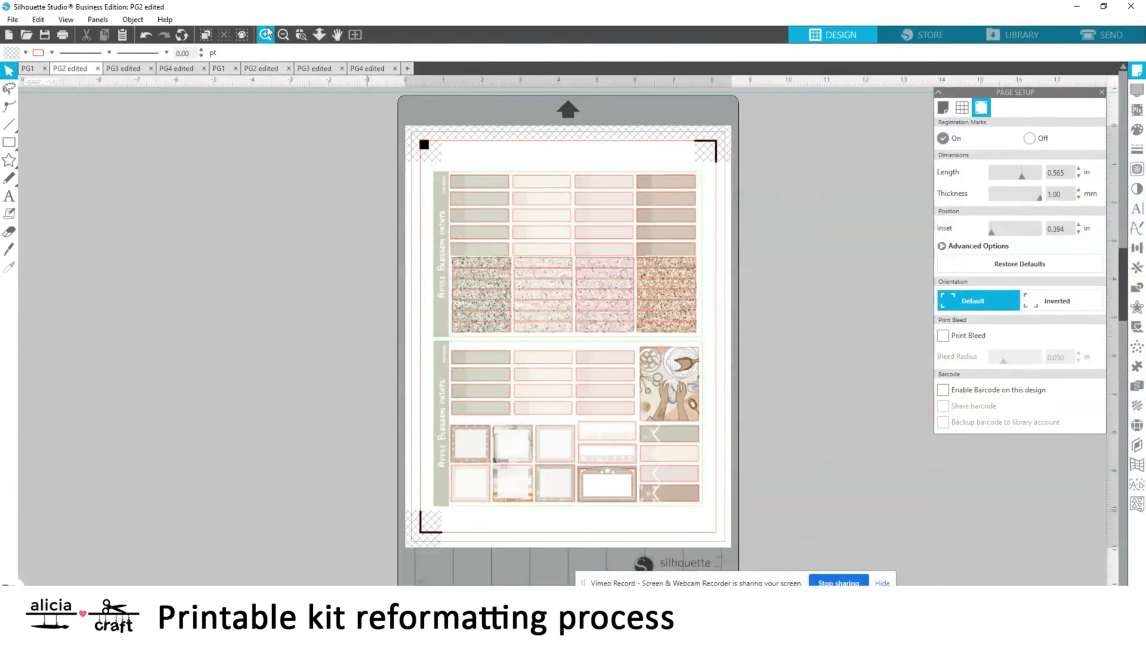
double_click(268, 31)
scroll(460, 371, "down", 5)
right_click(591, 463)
left_click(635, 181)
left_click(8, 231)
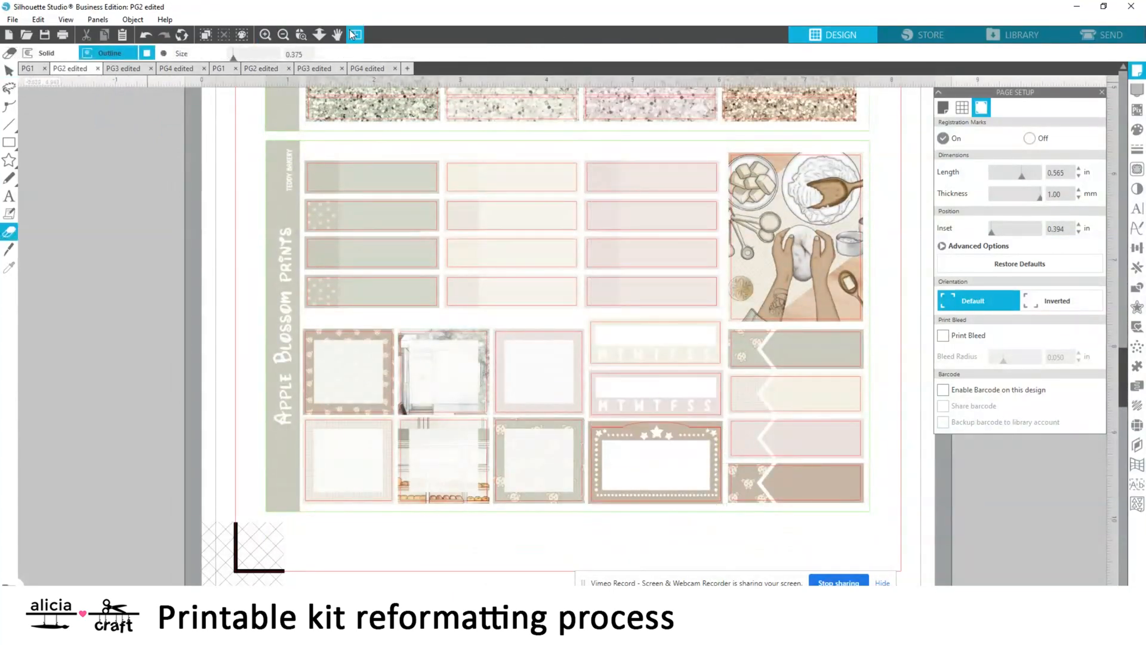
left_click(313, 69)
left_click(270, 70)
left_click(8, 69)
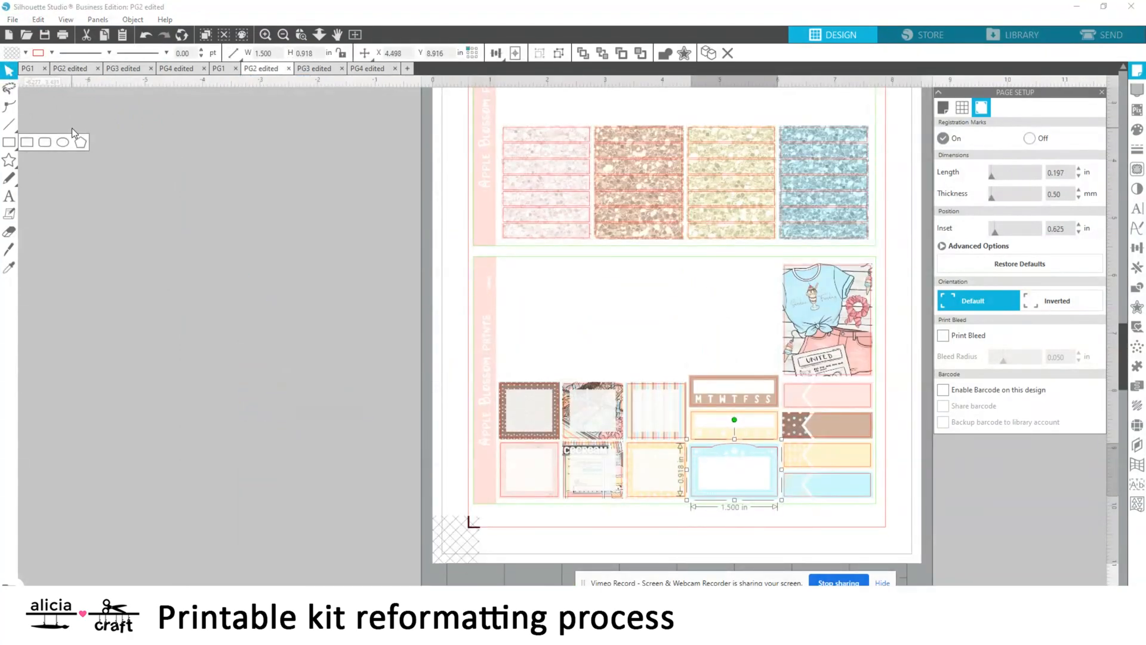
left_click(335, 271)
scroll(335, 271, "up", 3)
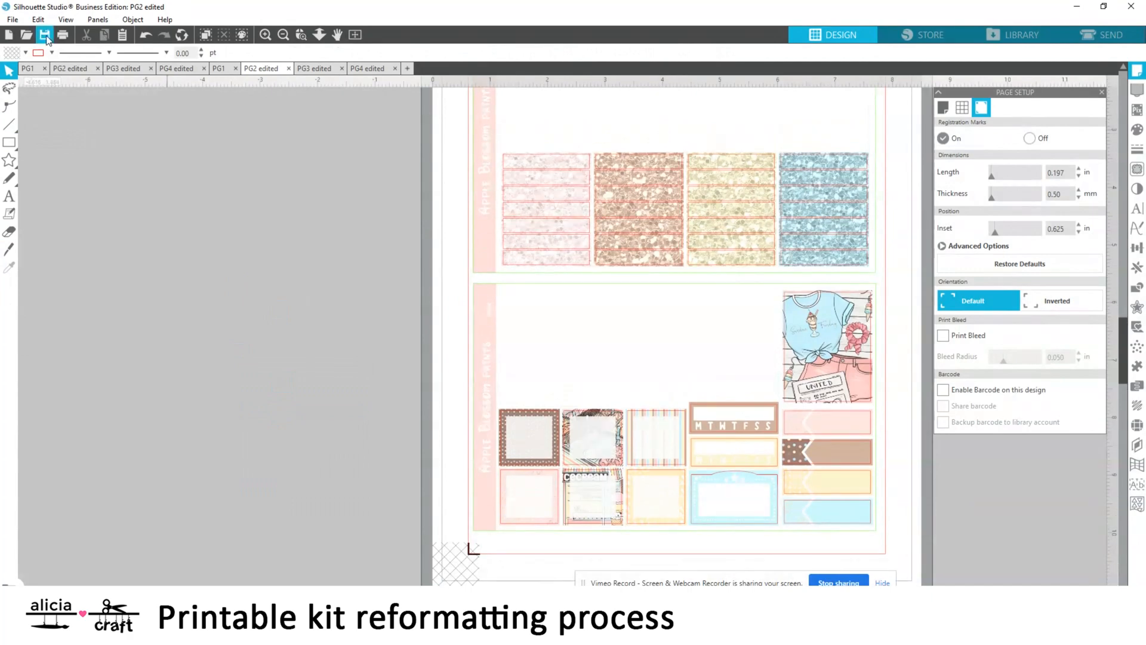
Copy the framed-label strip and the two-row solid-label strip lying beside the Sundae PG4 edited page
left_click(328, 68)
left_click(371, 70)
scroll(238, 397, "left", 1)
left_click_drag(27, 349, 423, 492)
right_click(185, 430)
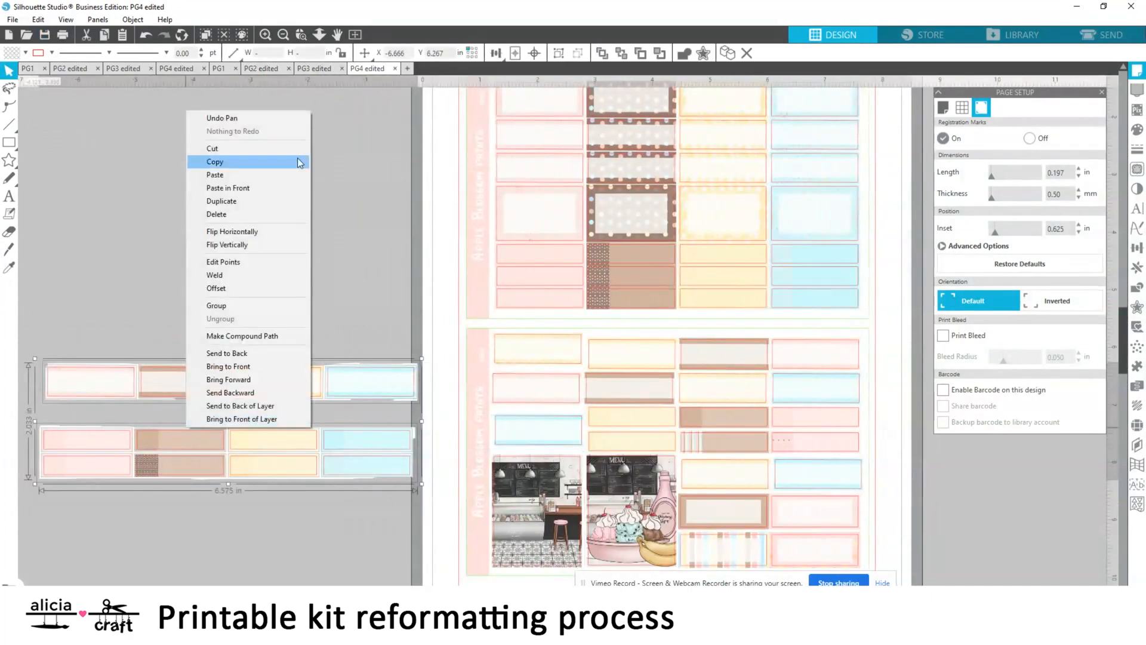
left_click(287, 148)
Paste both label strips into the workspace beside the Sundae PG3 edited page and close the Page Setup panel
left_click(315, 69)
right_click(213, 287)
left_click(231, 344)
left_click_drag(206, 450, 206, 293)
scroll(206, 358, "left", 5)
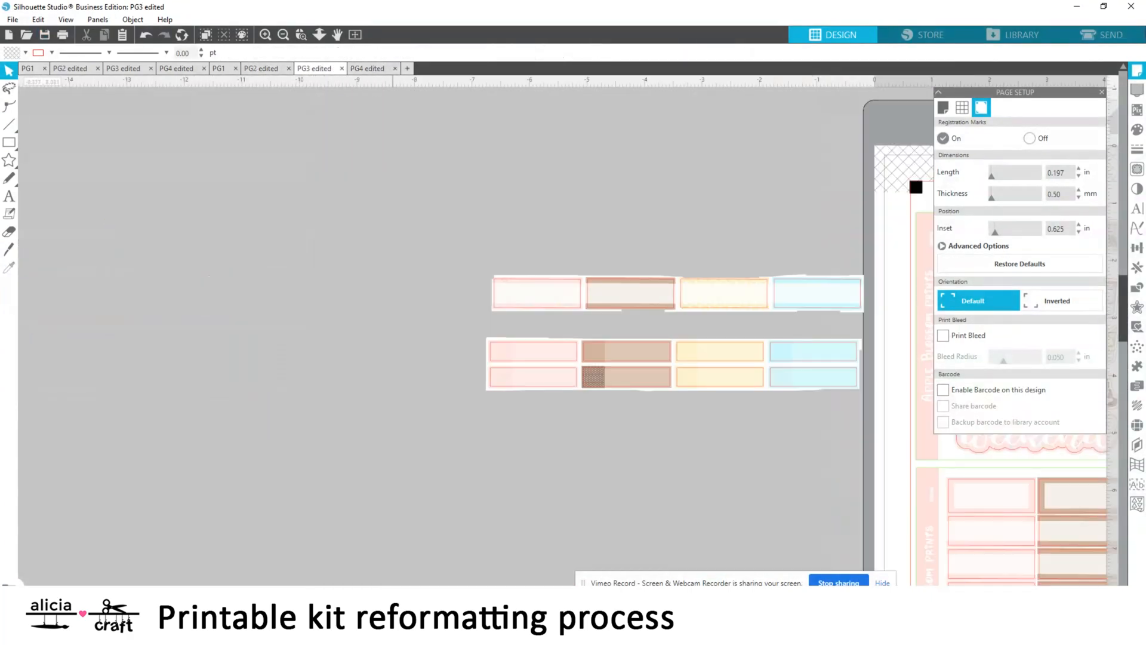
left_click_drag(1111, 438, 739, 376)
scroll(739, 376, "down", 2)
left_click(1101, 92)
scroll(832, 335, "up", 4)
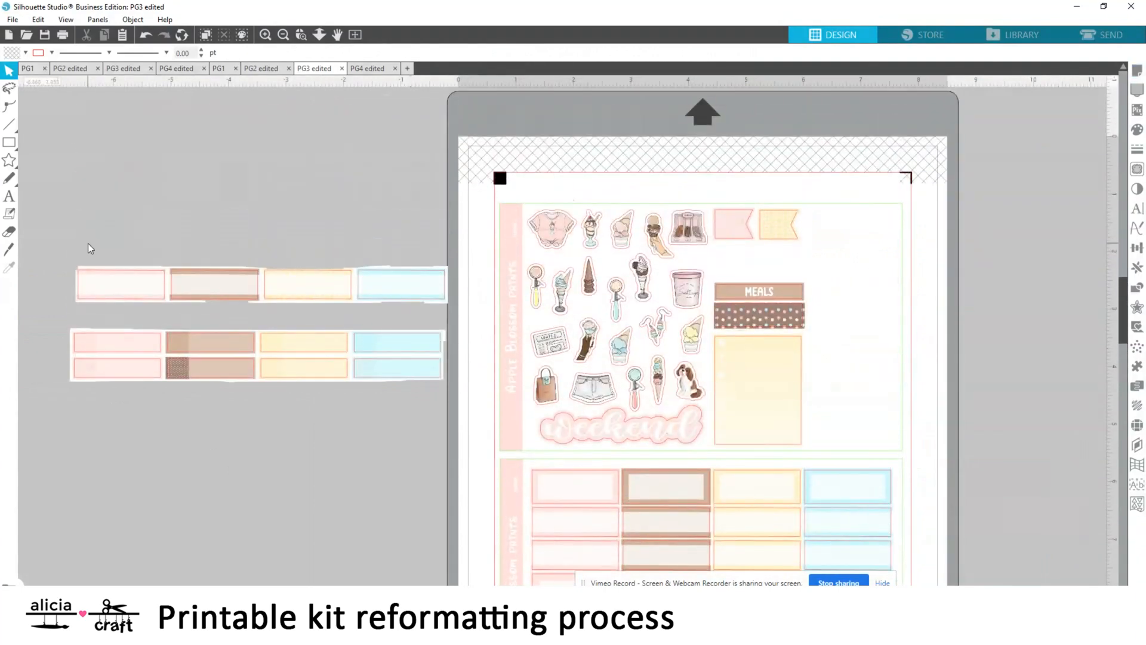
Move the framed-label strip below the two-row solid-label strip beside the PG3 page
left_click_drag(419, 291, 372, 459)
scroll(367, 442, "down", 3)
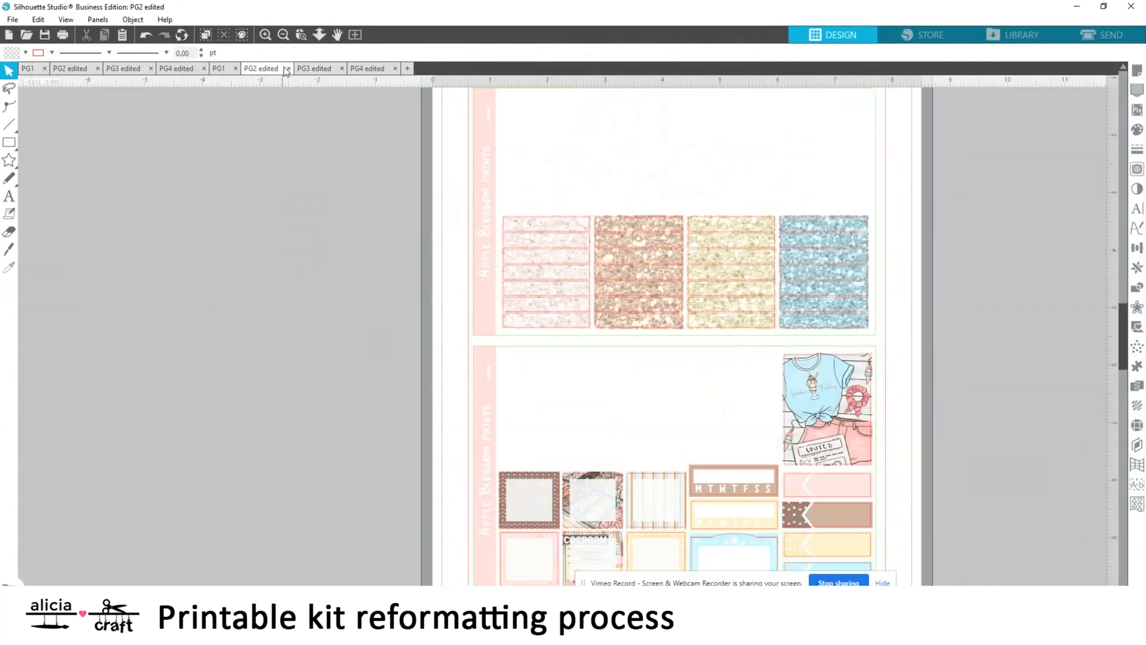
left_click(356, 70)
left_click(306, 69)
scroll(301, 279, "up", 1)
scroll(301, 278, "down", 2)
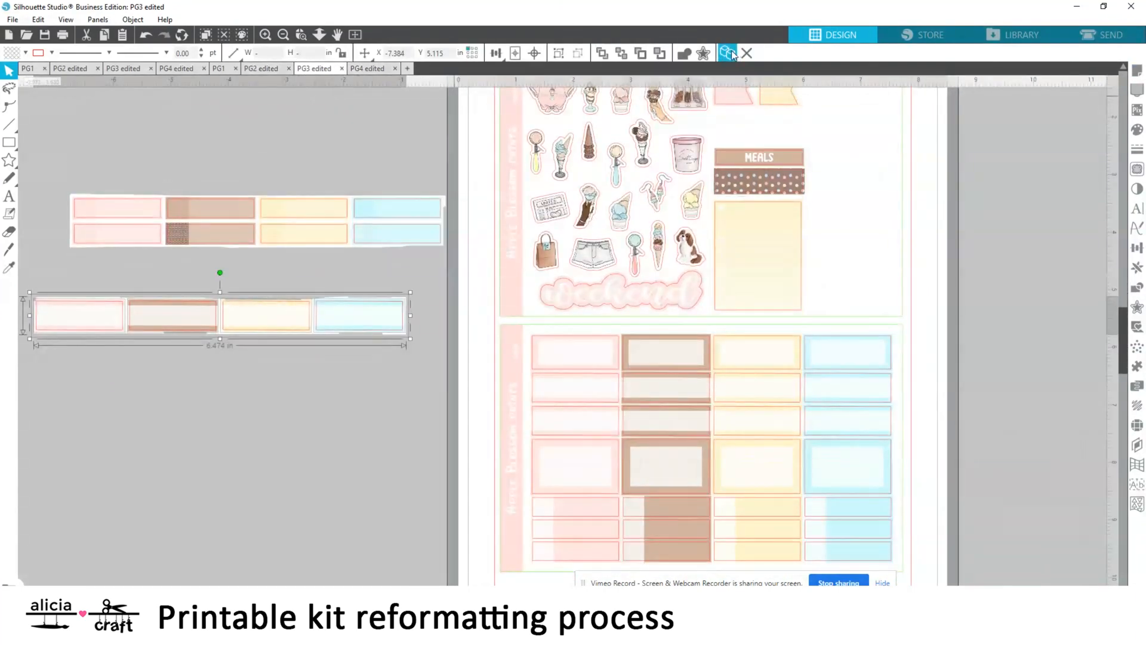
Stagger duplicates of the framed-label strip so one column runs pink, brown, yellow and blue
left_click(727, 53)
left_click_drag(307, 307, 209, 375)
left_click(1137, 267)
left_click(1067, 141)
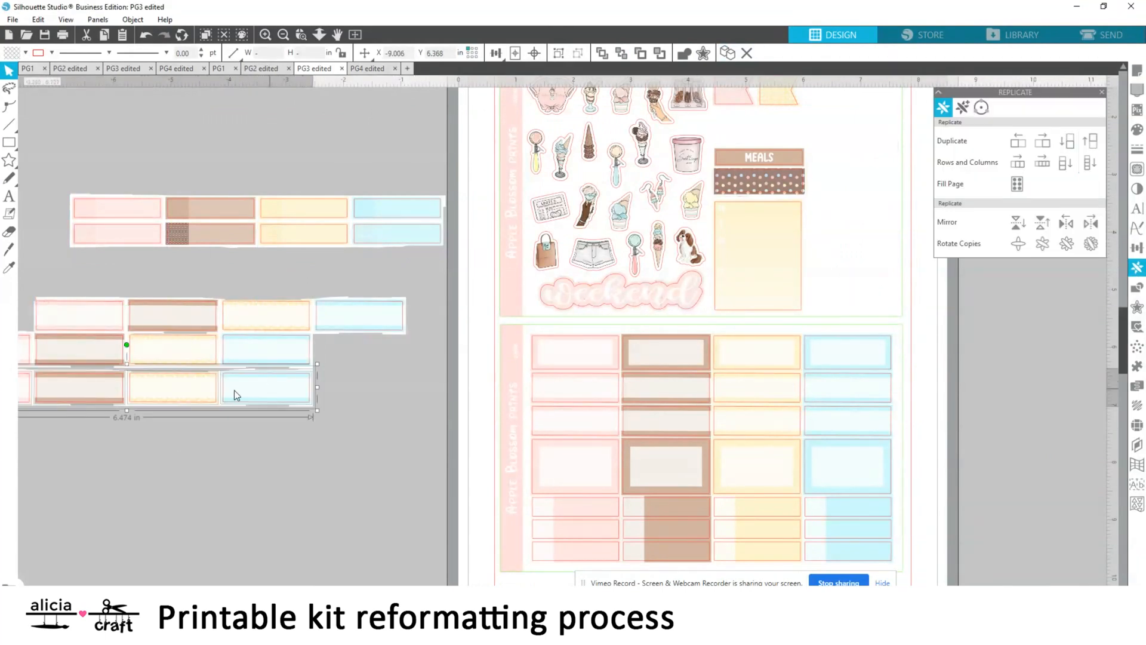
left_click_drag(309, 391, 100, 413)
left_click(1066, 141)
left_click(172, 436)
scroll(172, 436, "left", 5)
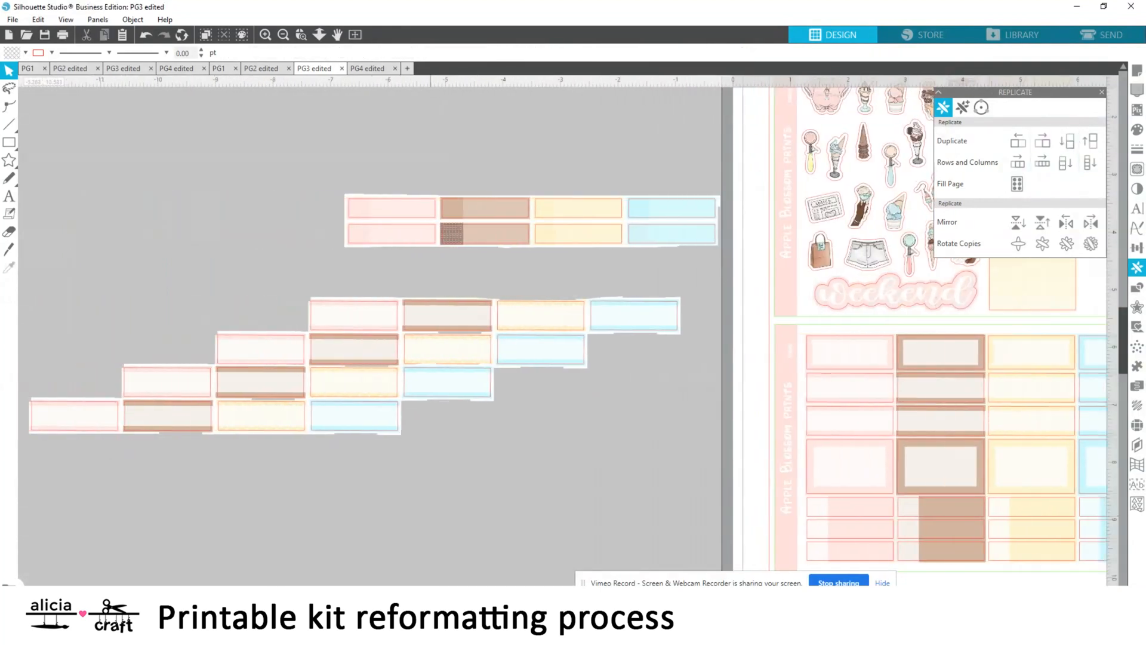
Erase the surplus labels around the staggered pink, brown, yellow and blue column, and cut the isolated column
mouse_move(56, 415)
left_mouse_down()
mouse_move(181, 409)
mouse_move(267, 359)
mouse_move(268, 417)
left_mouse_up()
mouse_move(435, 307)
left_mouse_down()
mouse_move(433, 368)
mouse_move(550, 353)
mouse_move(525, 357)
left_mouse_up()
left_click(9, 71)
scroll(256, 409, "right", 5)
left_click_drag(256, 409, 54, 304)
right_click(135, 382)
Undo the column's isolation and the staggered copies, and delete the remaining duplicate of the framed-label strip
left_click(142, 31)
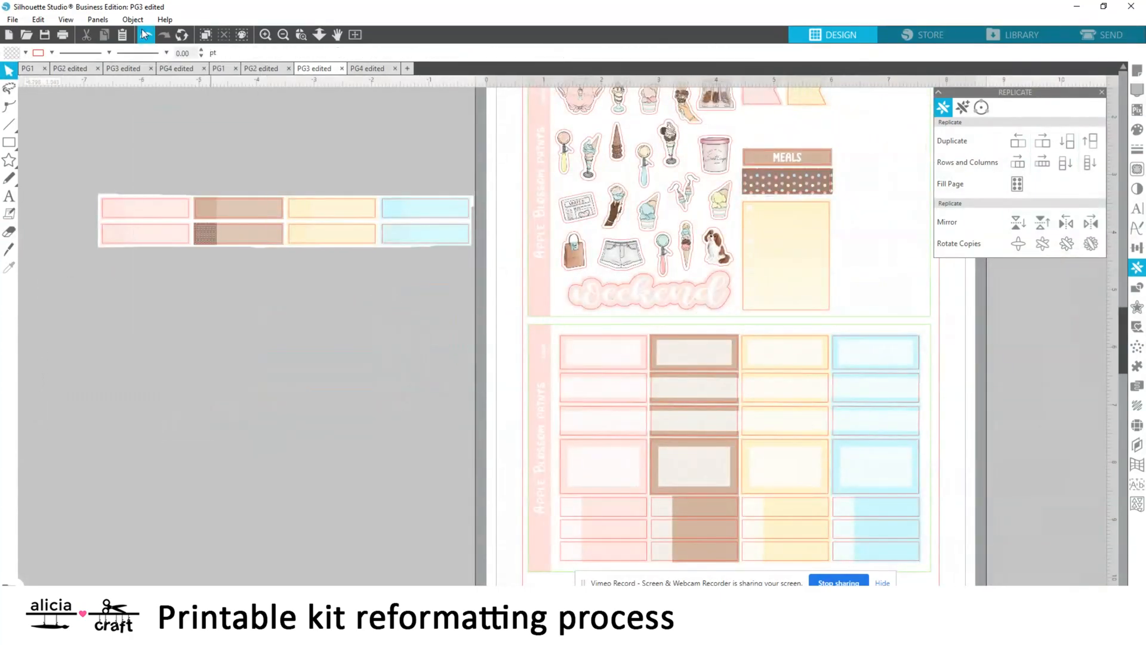
left_click(142, 31)
left_click(143, 32)
left_click(142, 31)
left_click(142, 31)
left_click(142, 32)
left_click(142, 32)
left_click(144, 36)
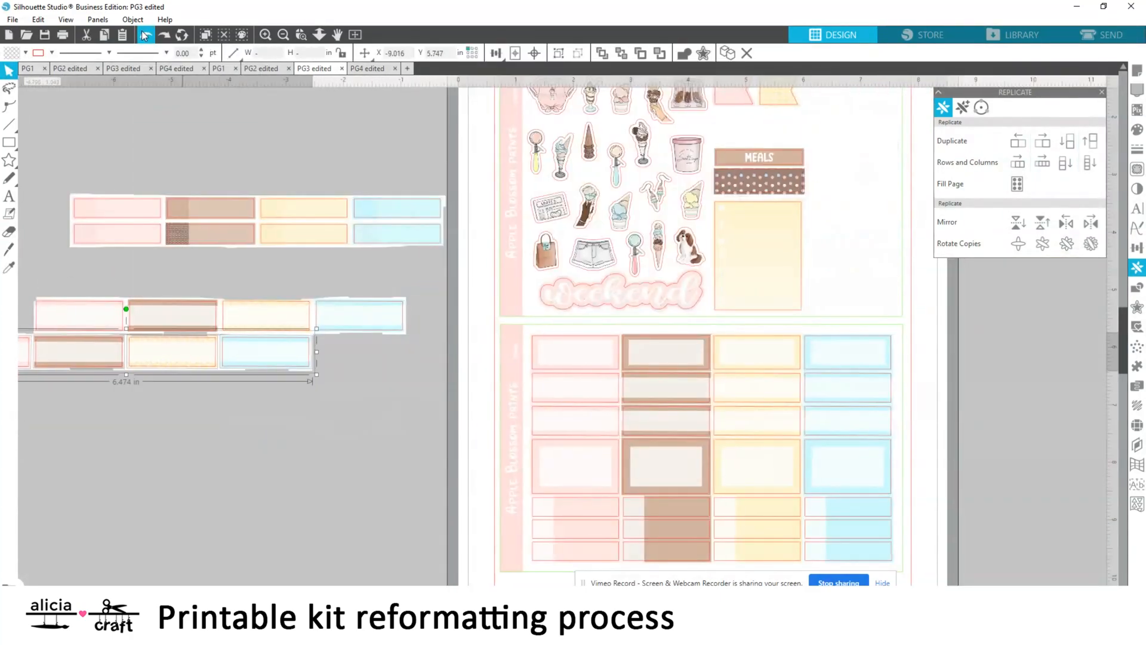
key("Delete")
Paste the four-label framed column into the workspace and place it below the framed-label strip
right_click(238, 403)
left_click(266, 459)
left_click_drag(115, 373, 396, 471)
Place the framed-label column in the empty space beside the yellow box on PG3's upper sheet and duplicate it above
scroll(404, 513, "right", 5)
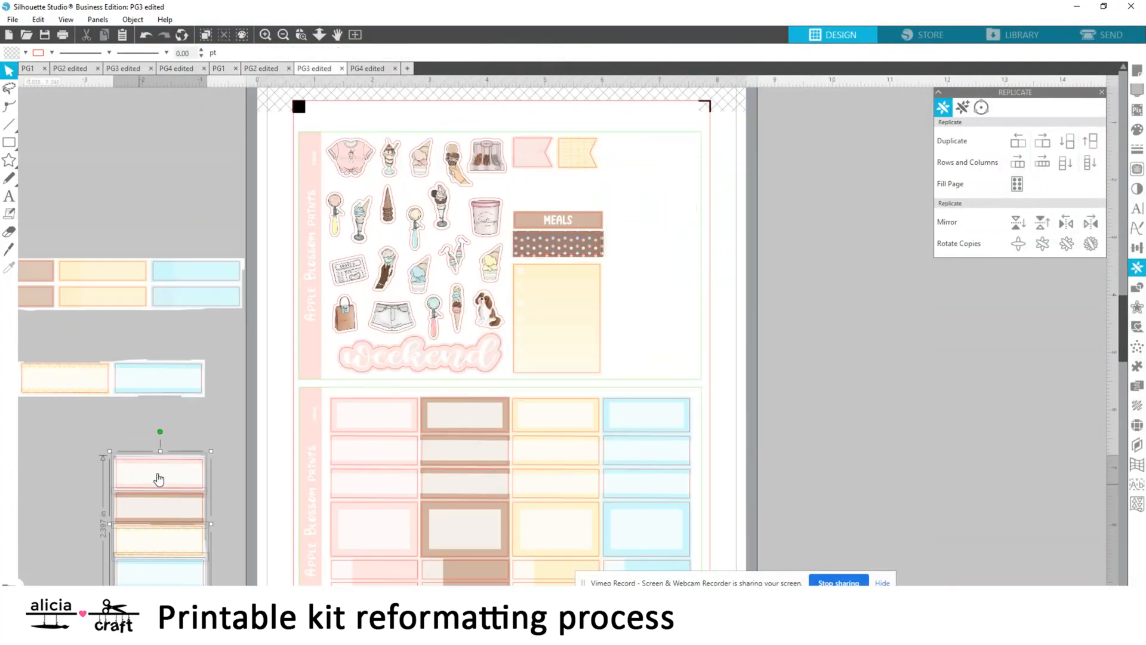
left_click_drag(158, 479, 651, 262)
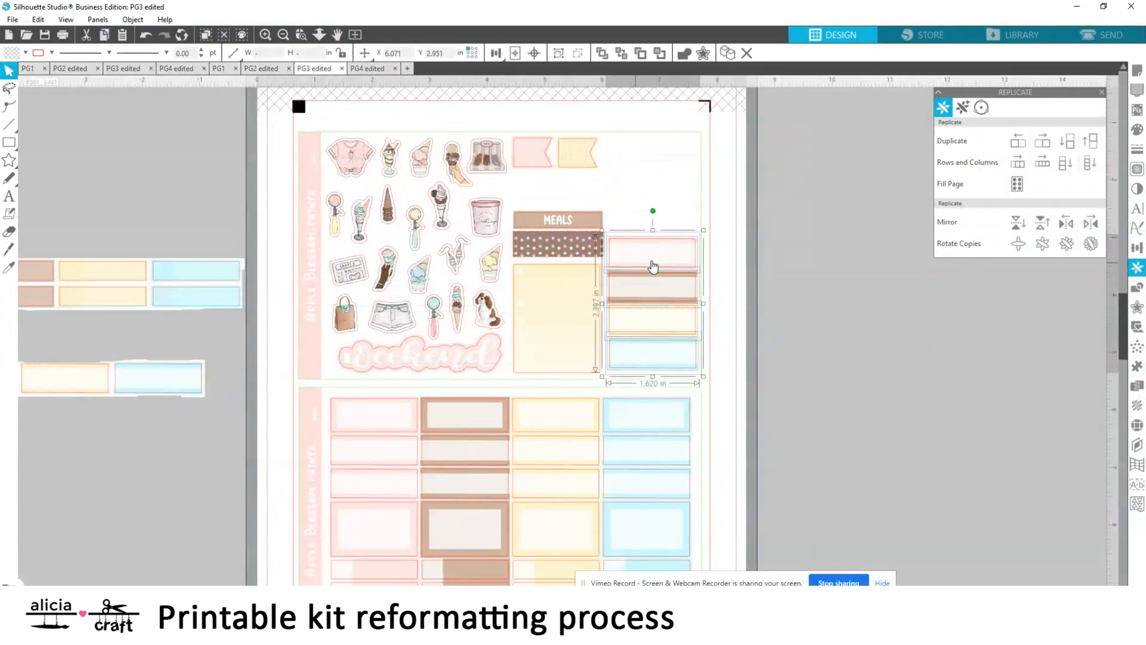
key("Down")
key("Down")
key("Down")
key("Down")
left_click(1090, 141)
scroll(779, 237, "up", 1)
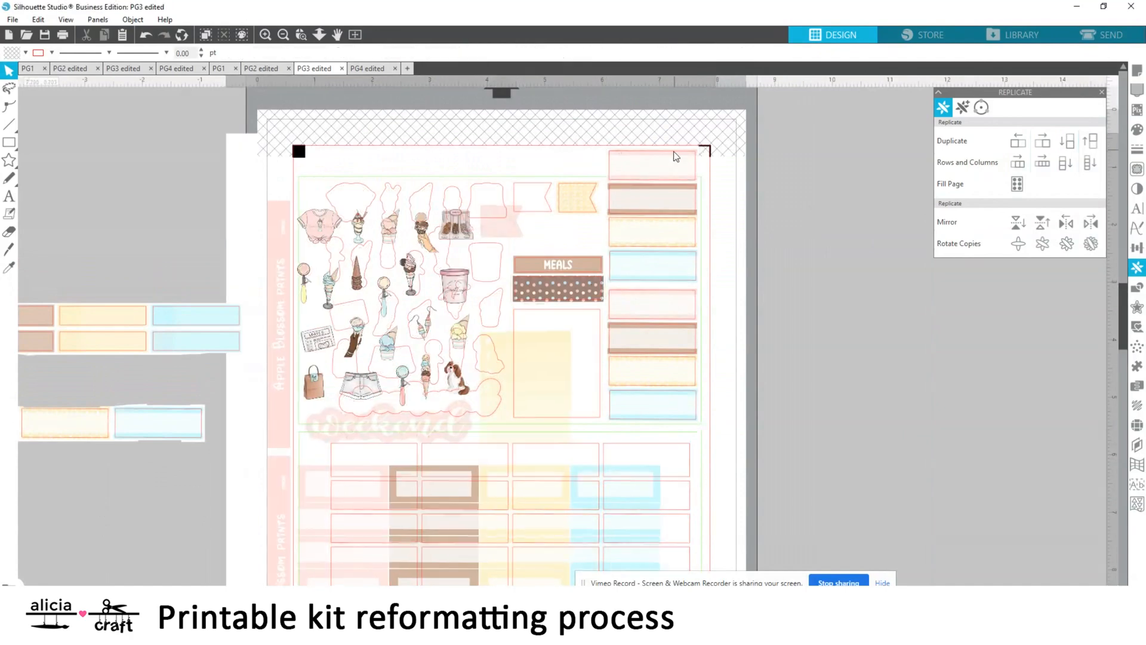
left_click_drag(652, 164, 612, 162)
left_click(610, 161)
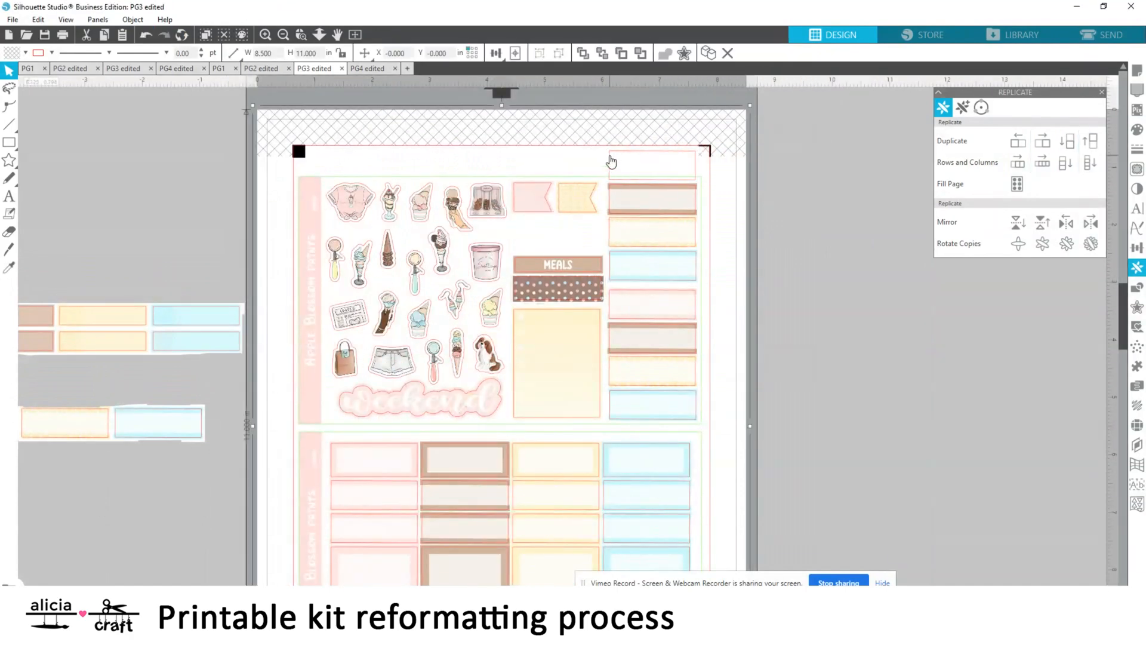
key("Delete")
scroll(120, 371, "down", 1)
left_click(120, 371)
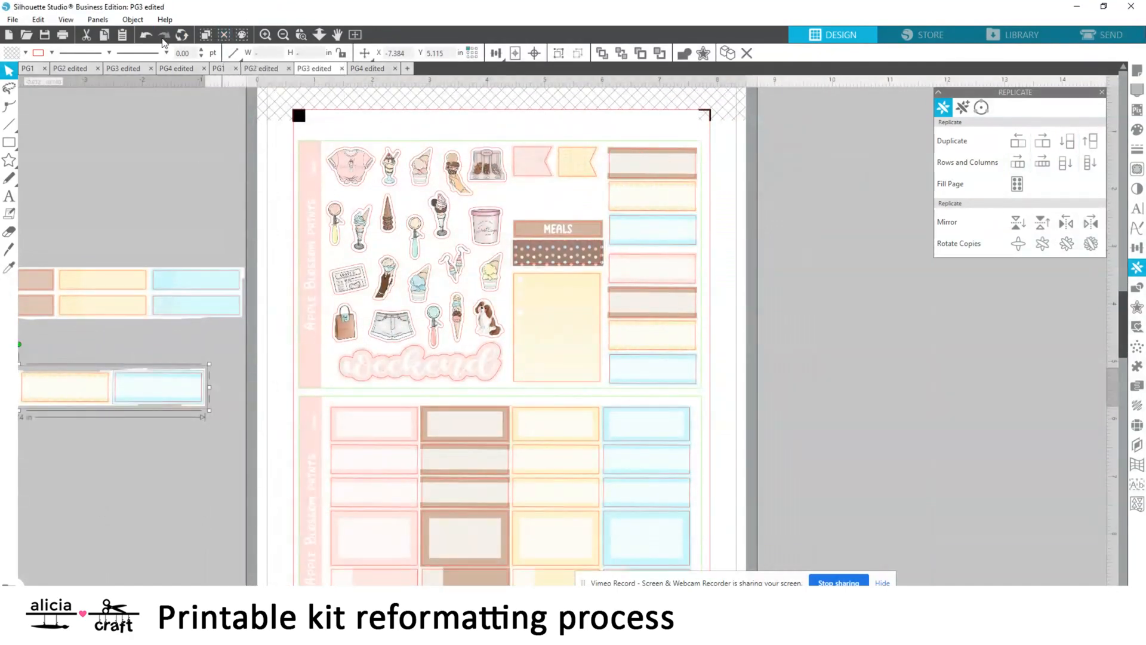
left_click(147, 36)
left_click(146, 36)
left_click(146, 36)
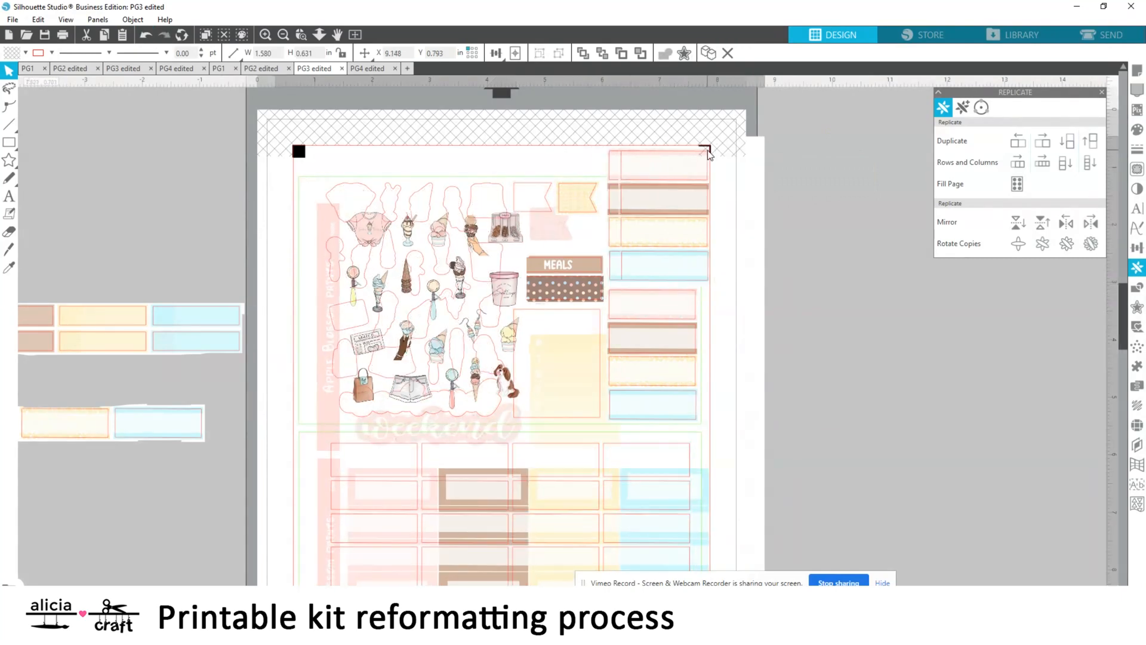
Place a copy of the topmost pink framed label between the flags and the MEALS label, and remove the overflowing original
key("ctrl+c")
key("ctrl+v")
left_click_drag(860, 357, 876, 251)
key("Delete")
left_click_drag(831, 210, 567, 232)
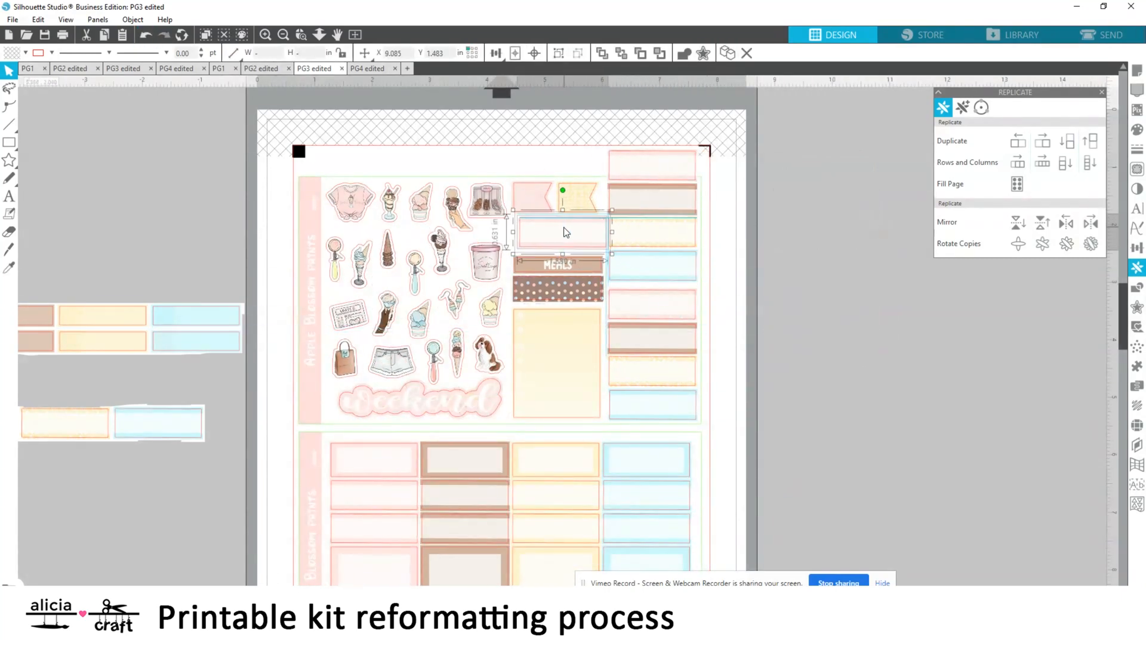
left_click(781, 221)
left_click(622, 168)
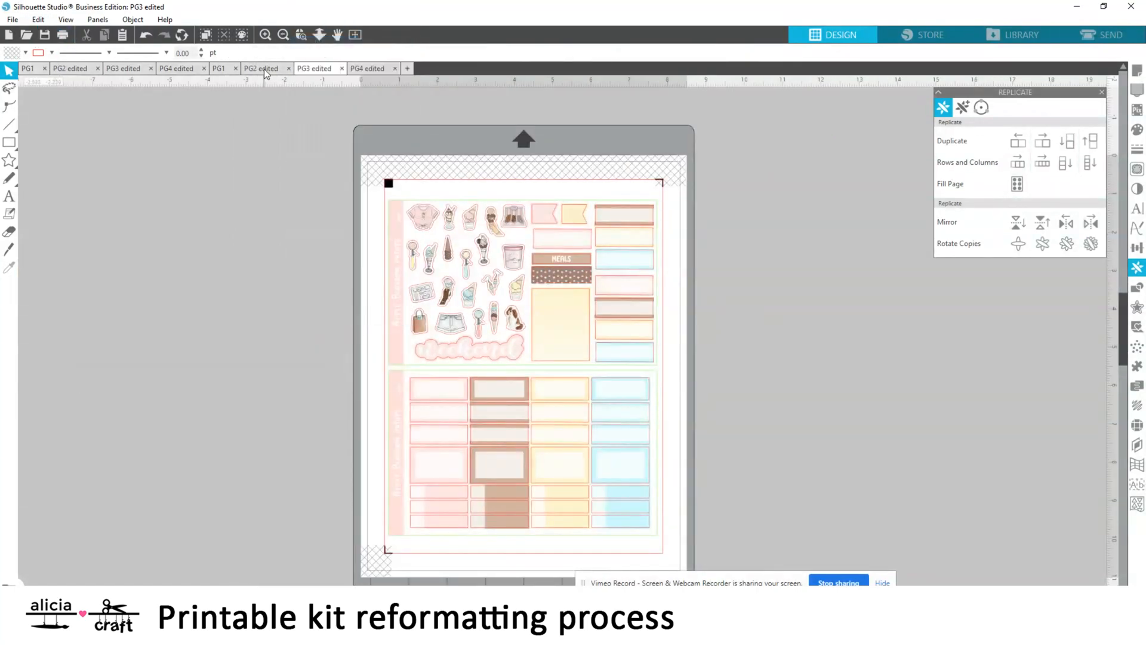
Erase the blue label from the framed-label strip beside the Sundae PG2 edited page with a 1.125 eraser
left_click(266, 71)
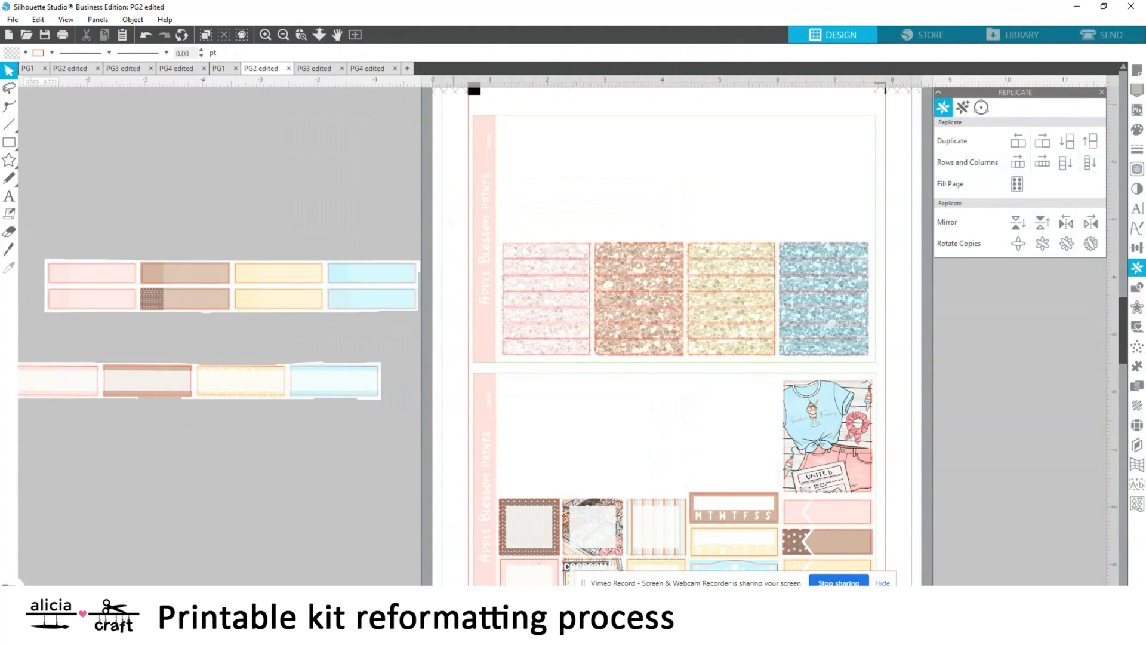
left_click_drag(454, 615, 442, 615)
left_click(9, 231)
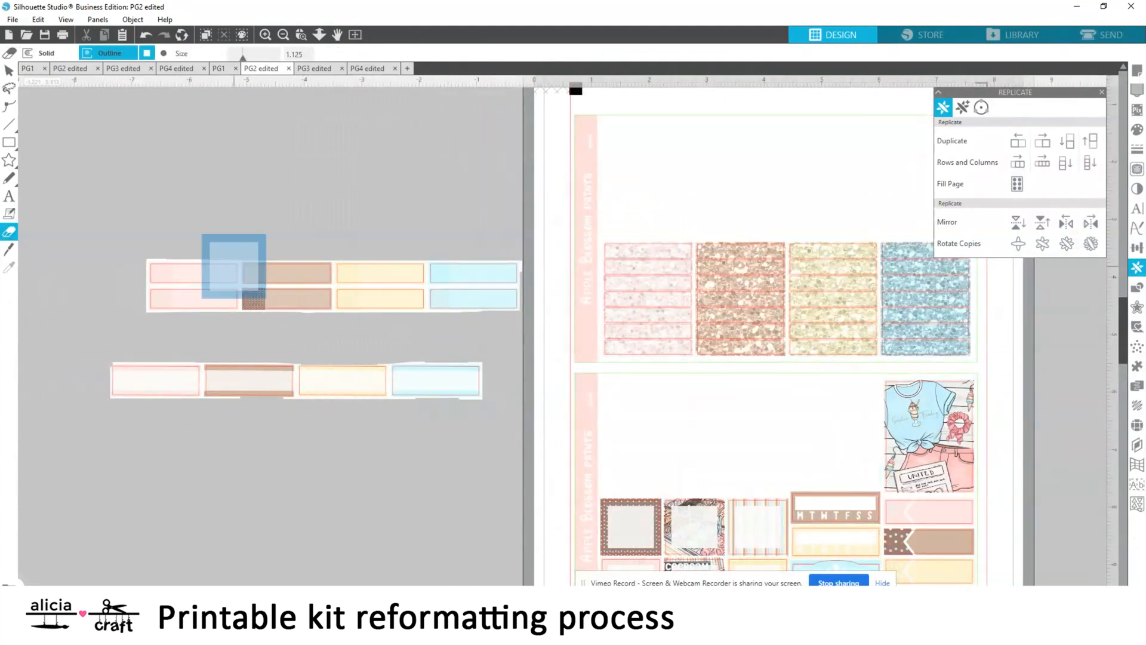
left_click_drag(421, 379, 457, 377)
left_click(10, 72)
Place the three-label framed strip at the top of PG2's lower sheet and replicate it in rows downward
left_click_drag(228, 384, 718, 400)
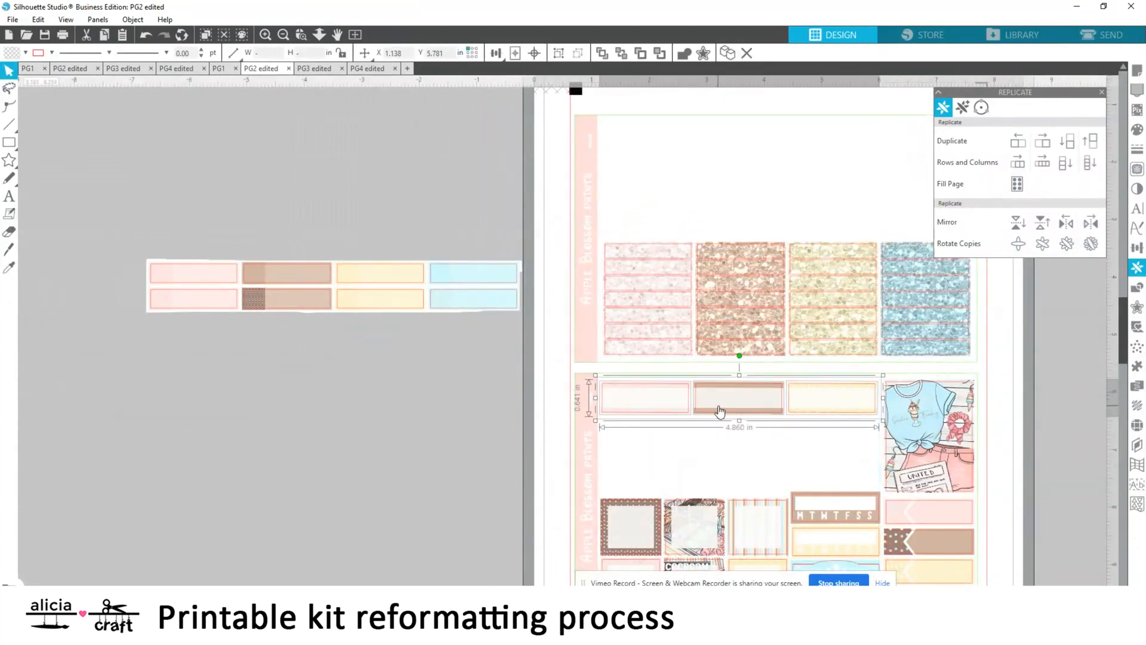
left_click(1042, 161)
scroll(367, 405, "up", 3)
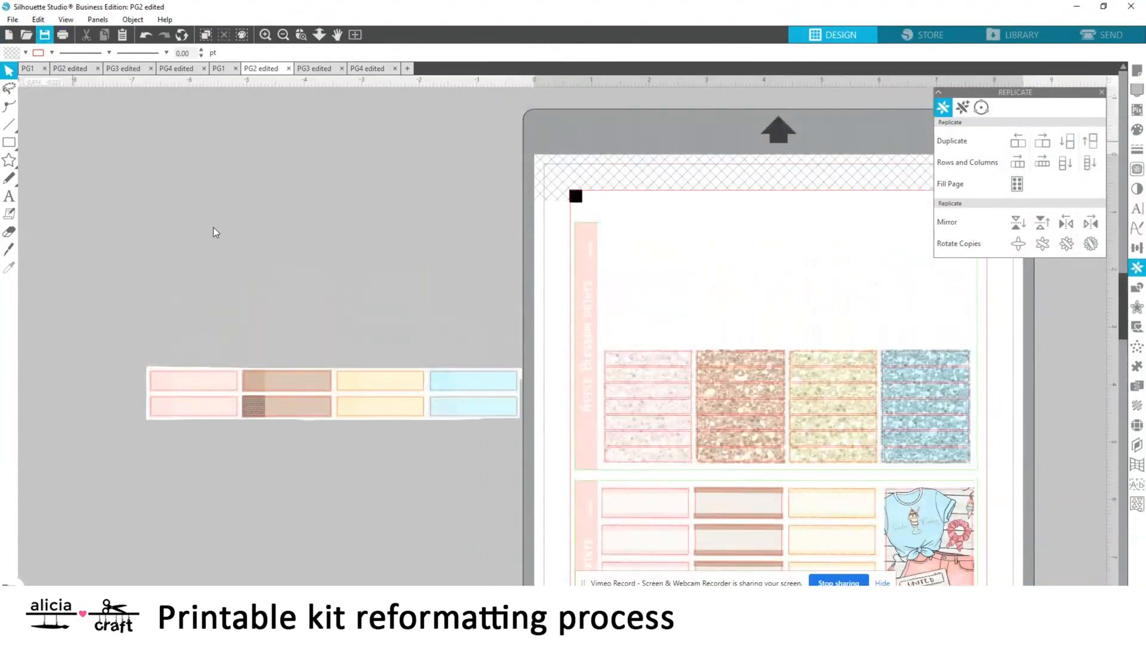
Move the two-row solid-label strip higher beside PG2 and stack a duplicate tightly beneath it
left_click(474, 388)
left_click_drag(474, 389, 456, 234)
key("Up")
key("Up")
key("Up")
key("Up")
key("Up")
key("Up")
key("Up")
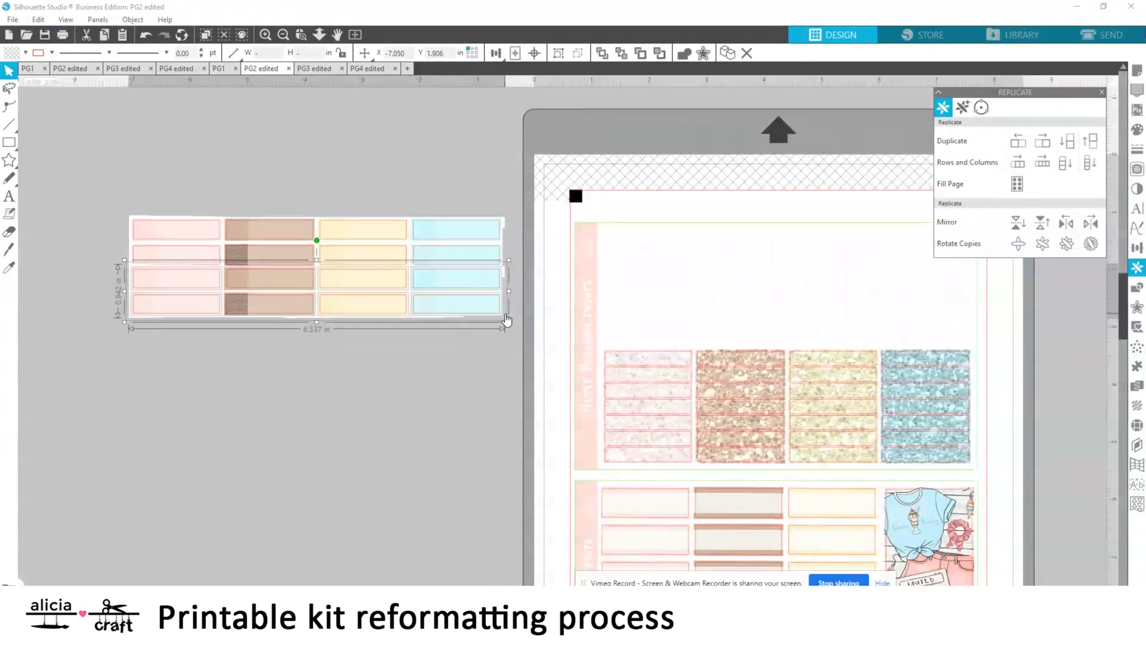
Duplicate the lower two-row solid-label strip beneath the stack beside PG2 and nudge the copy tightly against the rows above
left_click(1067, 141)
key("Up")
key("Up")
key("Up")
key("Up")
key("Up")
key("Up")
left_click(622, 53)
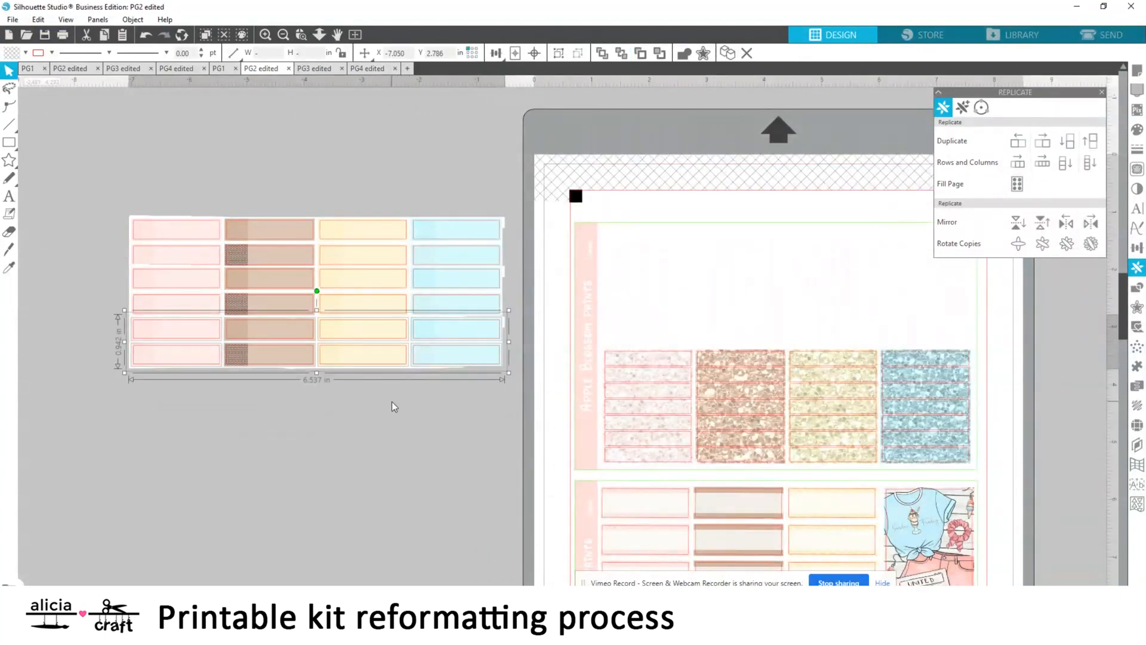
key("Up")
key("Up")
left_click(328, 417)
Erase the bottom row of the stacked solid labels and place the remaining five rows in the empty space above PG2's glitter labels
left_click(9, 232)
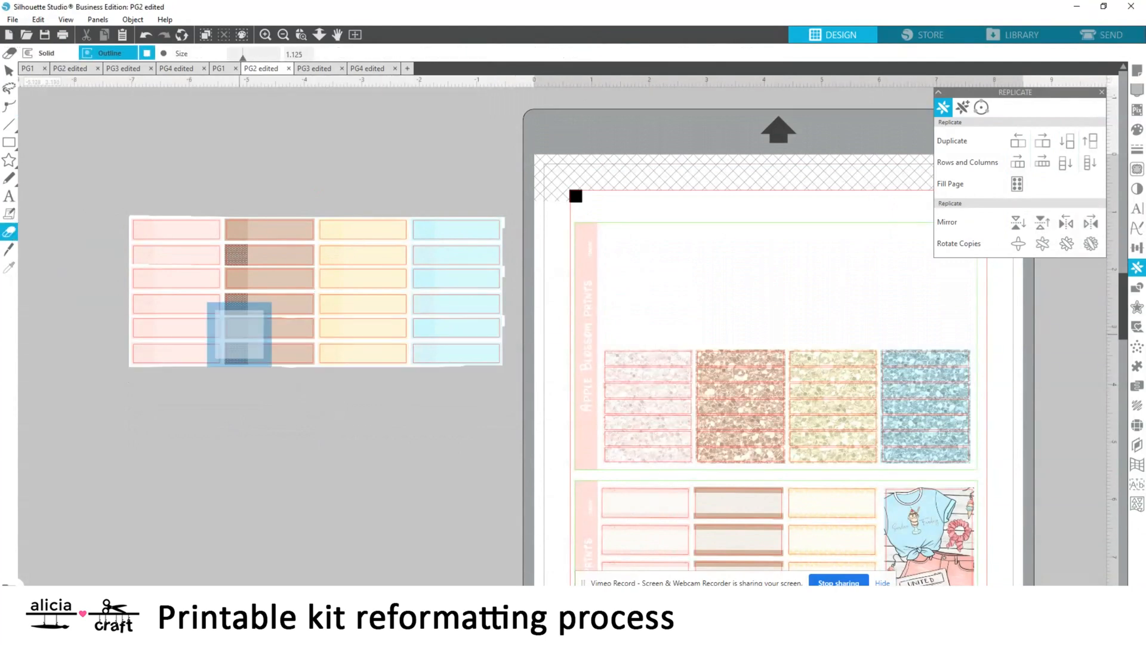
left_click_drag(148, 374, 478, 373)
left_click(9, 70)
mouse_move(110, 182)
left_mouse_down()
mouse_move(248, 494)
mouse_move(481, 329)
left_mouse_up()
left_click_drag(277, 273, 746, 277)
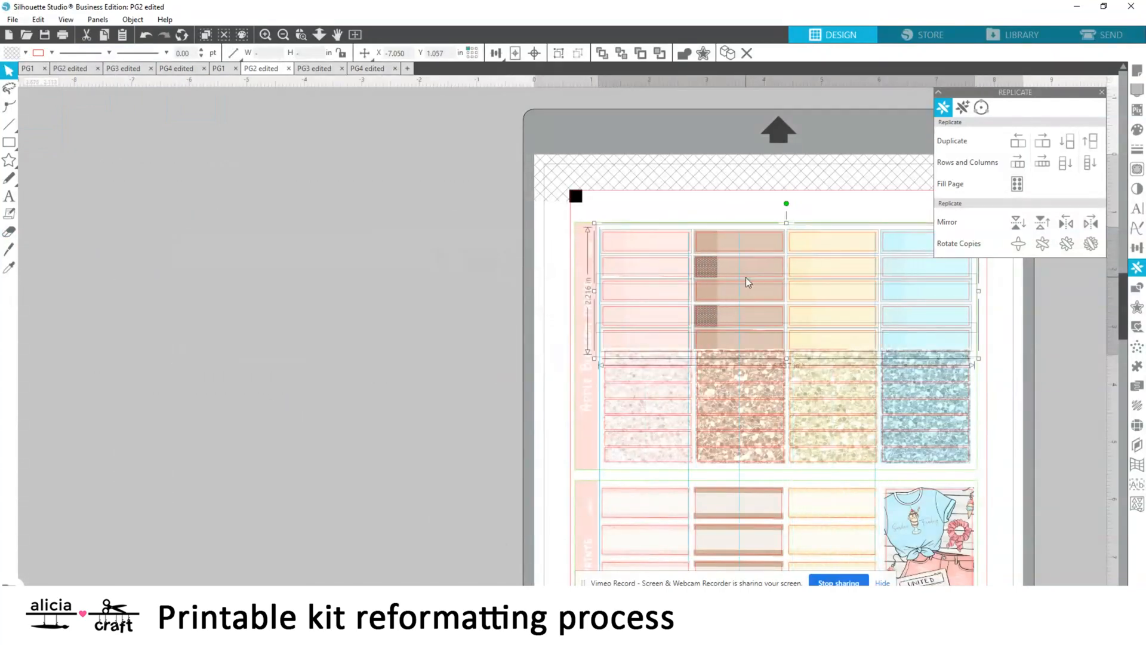
Deselect the placed label rows and save the PG2 edited page
left_click(258, 473)
left_click_drag(500, 598, 523, 599)
left_click(45, 36)
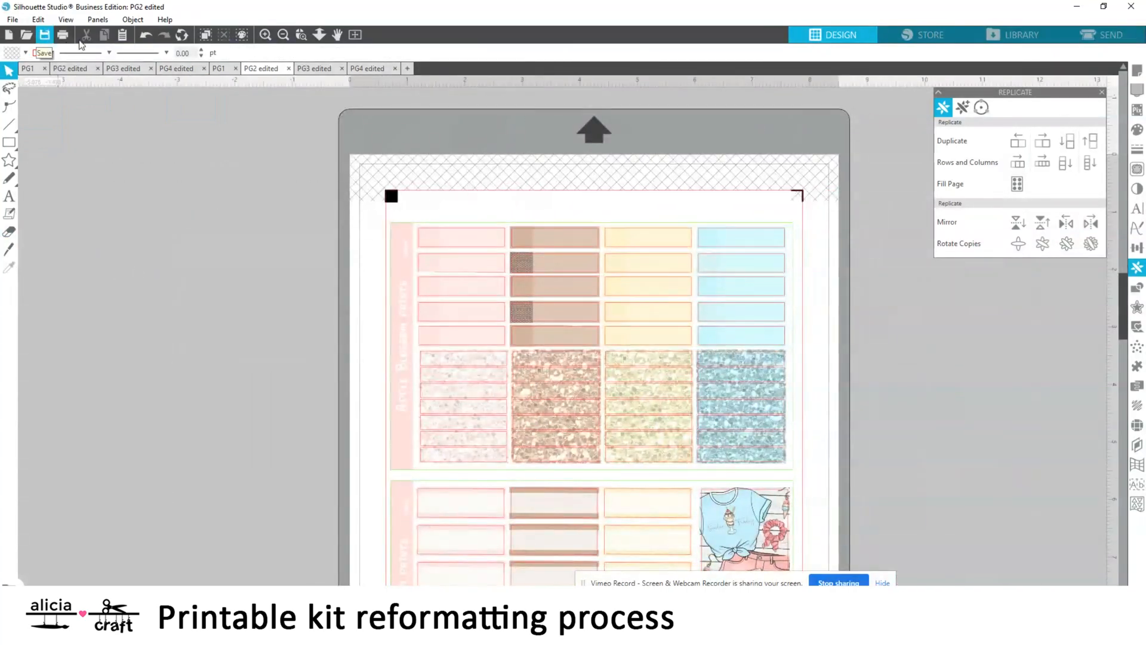
Adjust PG1's registration marks in the page setup by reducing the inset and increasing the line thickness and length
left_click(356, 36)
left_click(219, 69)
left_click(356, 35)
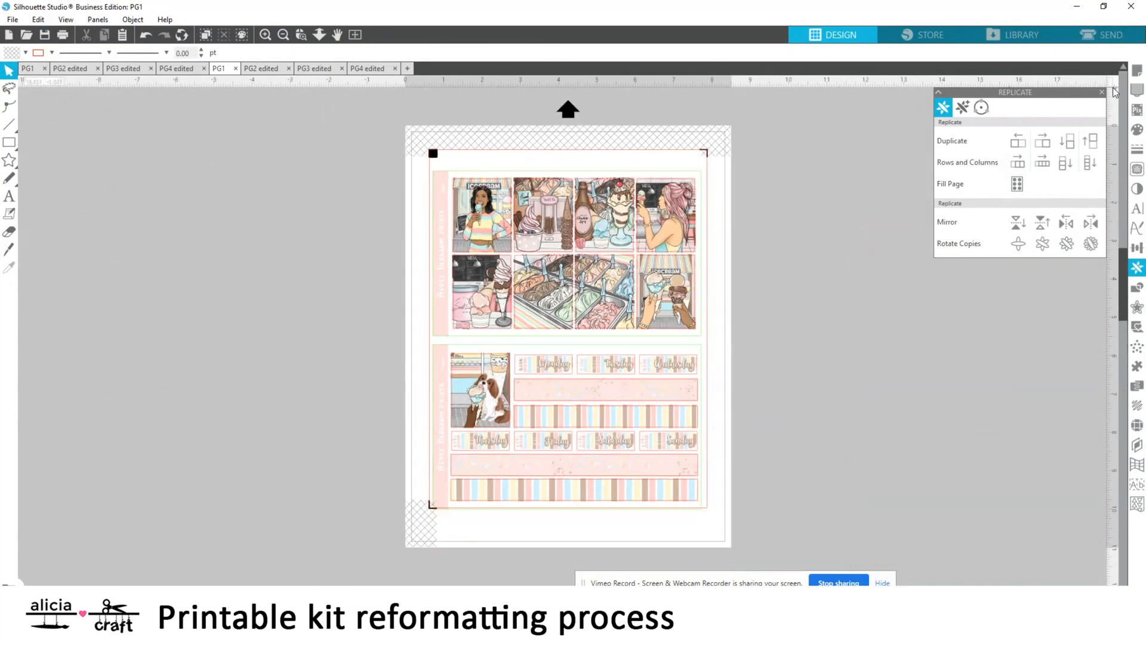
left_click(1137, 70)
left_click(1039, 164)
left_click(1032, 182)
left_click(981, 108)
left_click_drag(1000, 232, 1043, 198)
left_click_drag(992, 177, 1010, 179)
Set the registration marks on the edited PG2 and PG3 pages to 0.394 in inset, 1.00 mm thickness and 0.520 in length
left_click(261, 69)
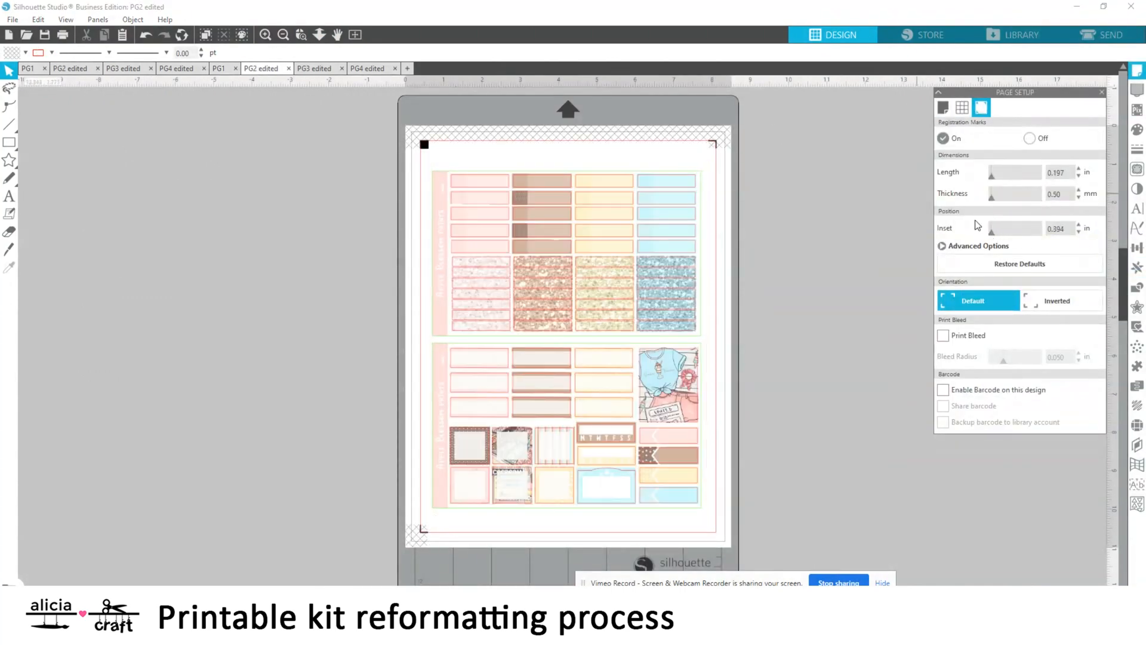
left_click(313, 69)
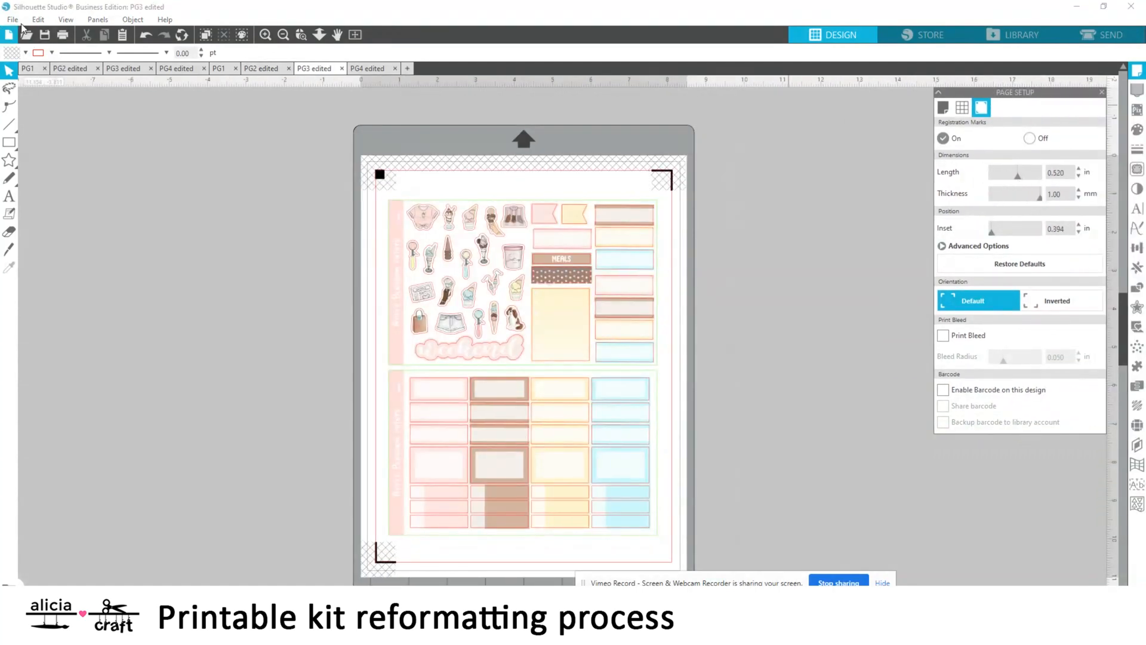
Adjust the registration marks on the PG4 edited page with a smaller inset, thicker lines and greater length
left_click(367, 68)
left_click(355, 34)
left_click_drag(992, 198, 1041, 197)
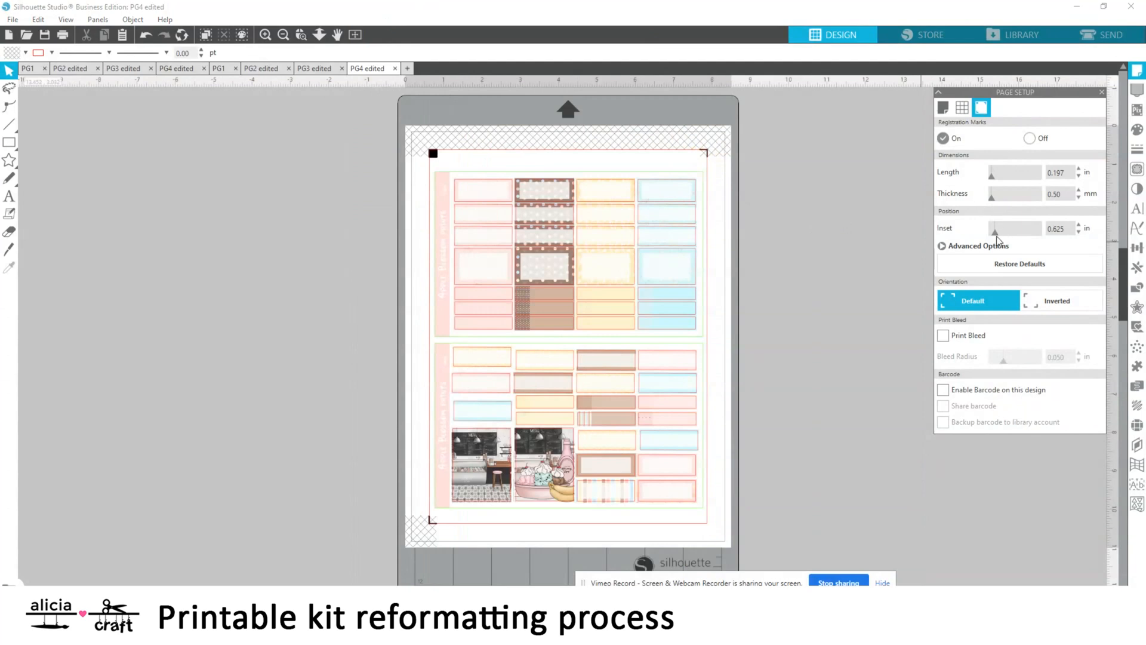
left_click_drag(996, 233, 986, 233)
left_click_drag(992, 177, 1011, 177)
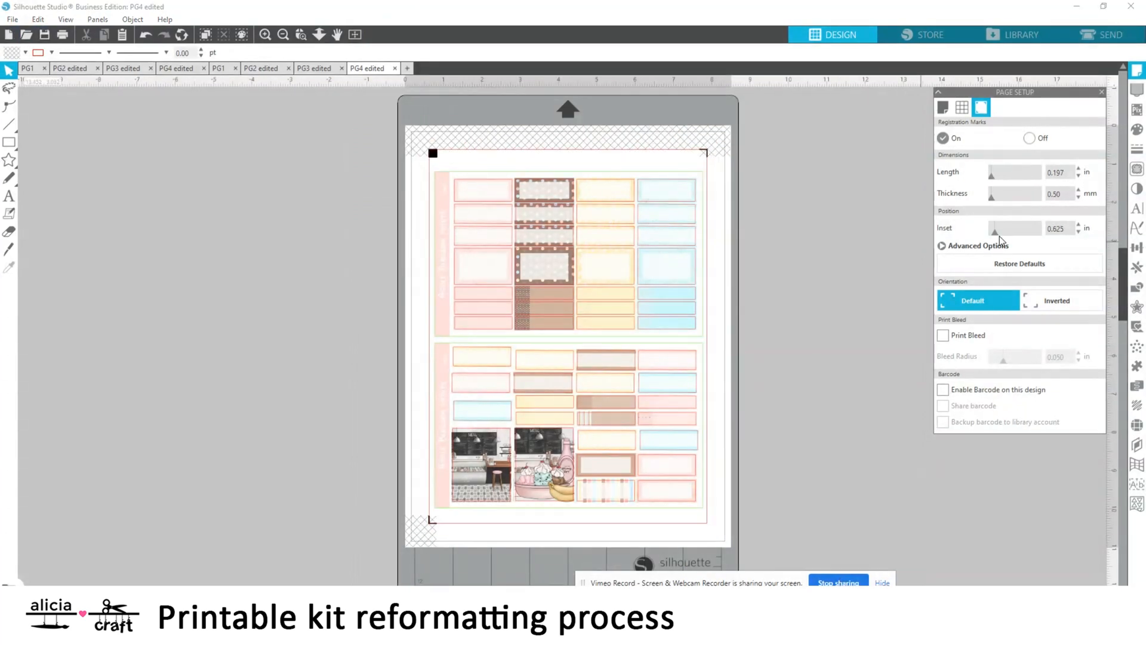